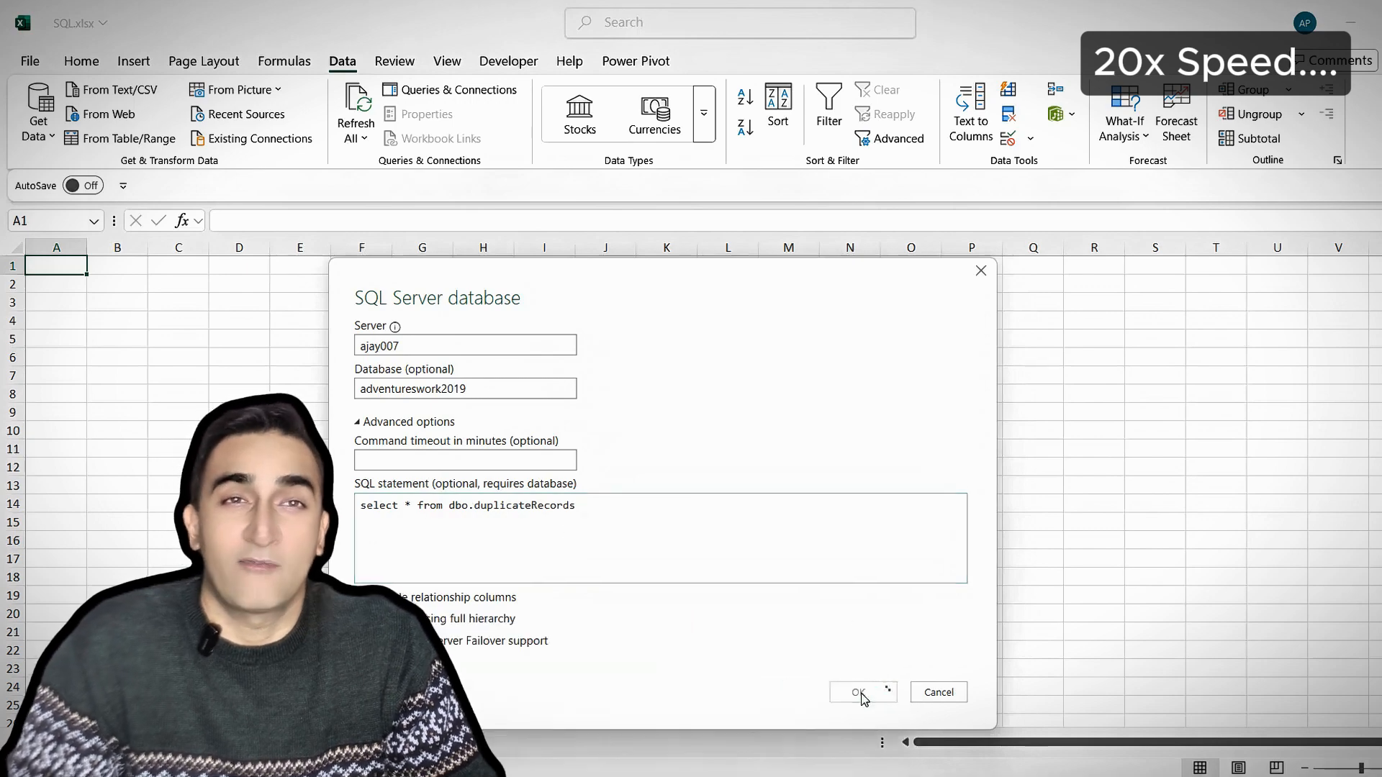
# - Import the dbo.duplicateRecords query result from the adventureworks2019 database and open it for transformation in Power Query
pyautogui.click(869, 692)
pyautogui.click(1001, 660)
pyautogui.click(511, 79)
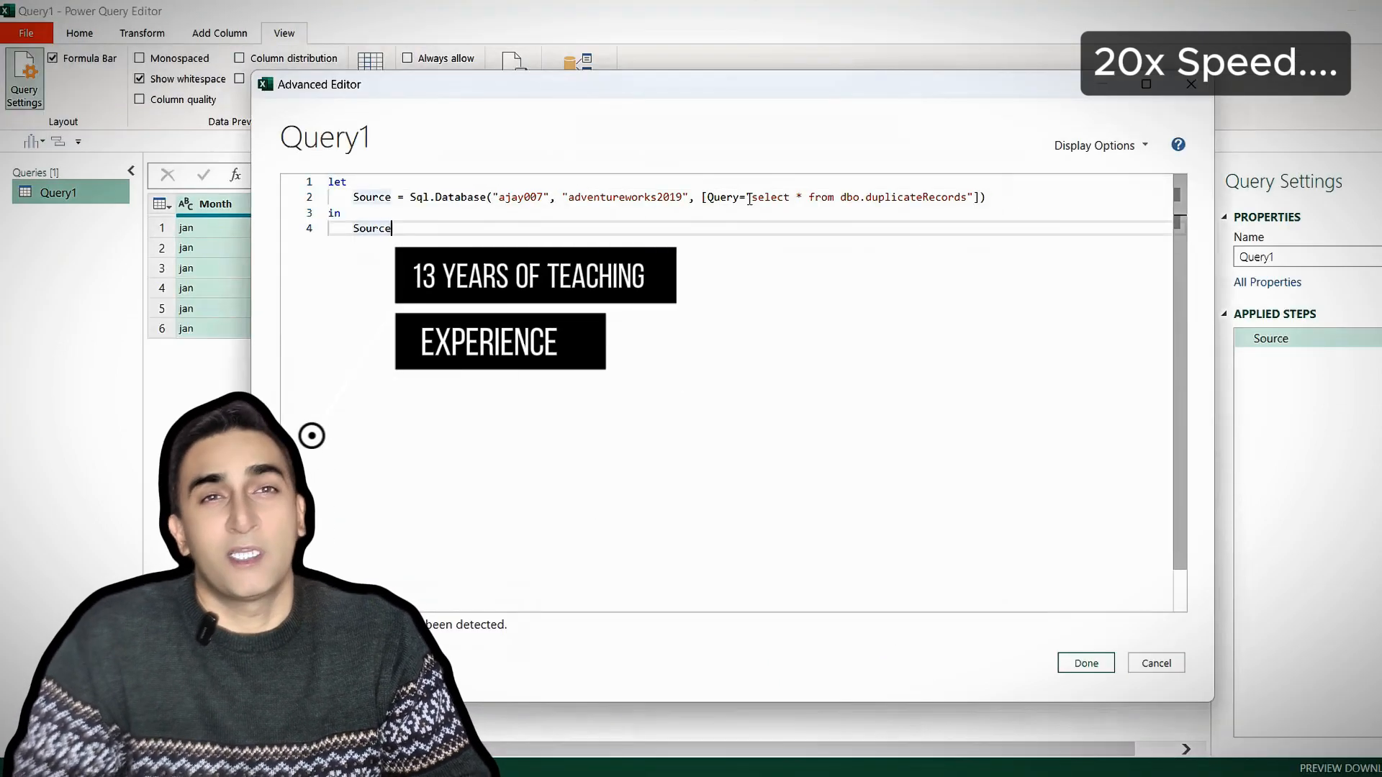
pyautogui.click(749, 197)
pyautogui.click(1159, 662)
# - Append the condition where Zone = 'east' to the SQL statement in Query1's M code and apply it
pyautogui.click(511, 79)
pyautogui.click(968, 199)
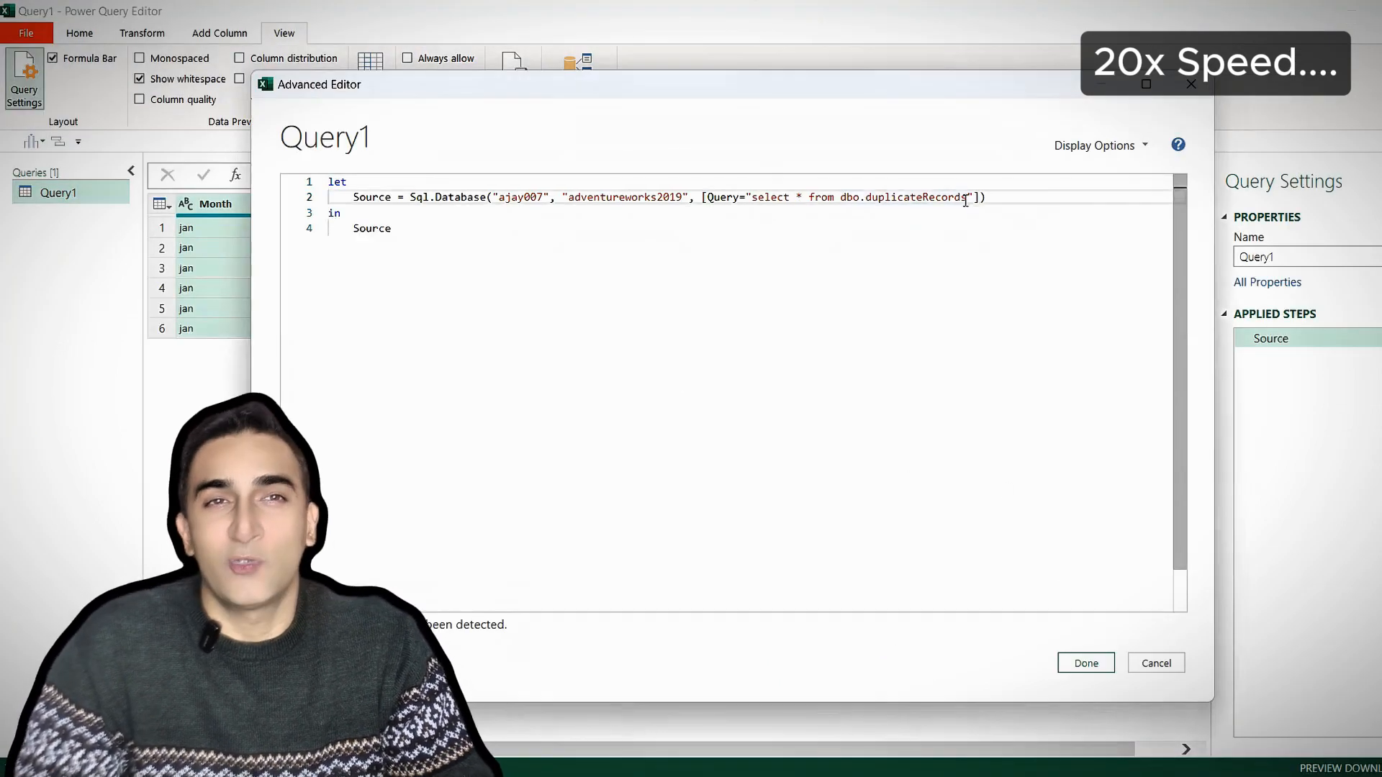
pyautogui.press('Left')
pyautogui.press('Left')
pyautogui.press('Left')
pyautogui.press('Left')
pyautogui.press('Left')
pyautogui.press('Left')
pyautogui.press('Left')
pyautogui.write('where Zone = ')
pyautogui.moveTo(671, 69)
pyautogui.mouseDown()
pyautogui.moveTo(584, 280)
pyautogui.moveTo(691, 86)
pyautogui.mouseUp()
pyautogui.write("'east'")
pyautogui.click(1050, 399)
pyautogui.press('BackSpace')
pyautogui.press('BackSpace')
pyautogui.press('BackSpace')
pyautogui.press('BackSpace')
pyautogui.press('BackSpace')
pyautogui.press('BackSpace')
pyautogui.press('BackSpace')
pyautogui.click(1115, 676)
# - Load Query1 into the workbook as a connection only
pyautogui.click(530, 207)
pyautogui.click(857, 652)
pyautogui.click(79, 34)
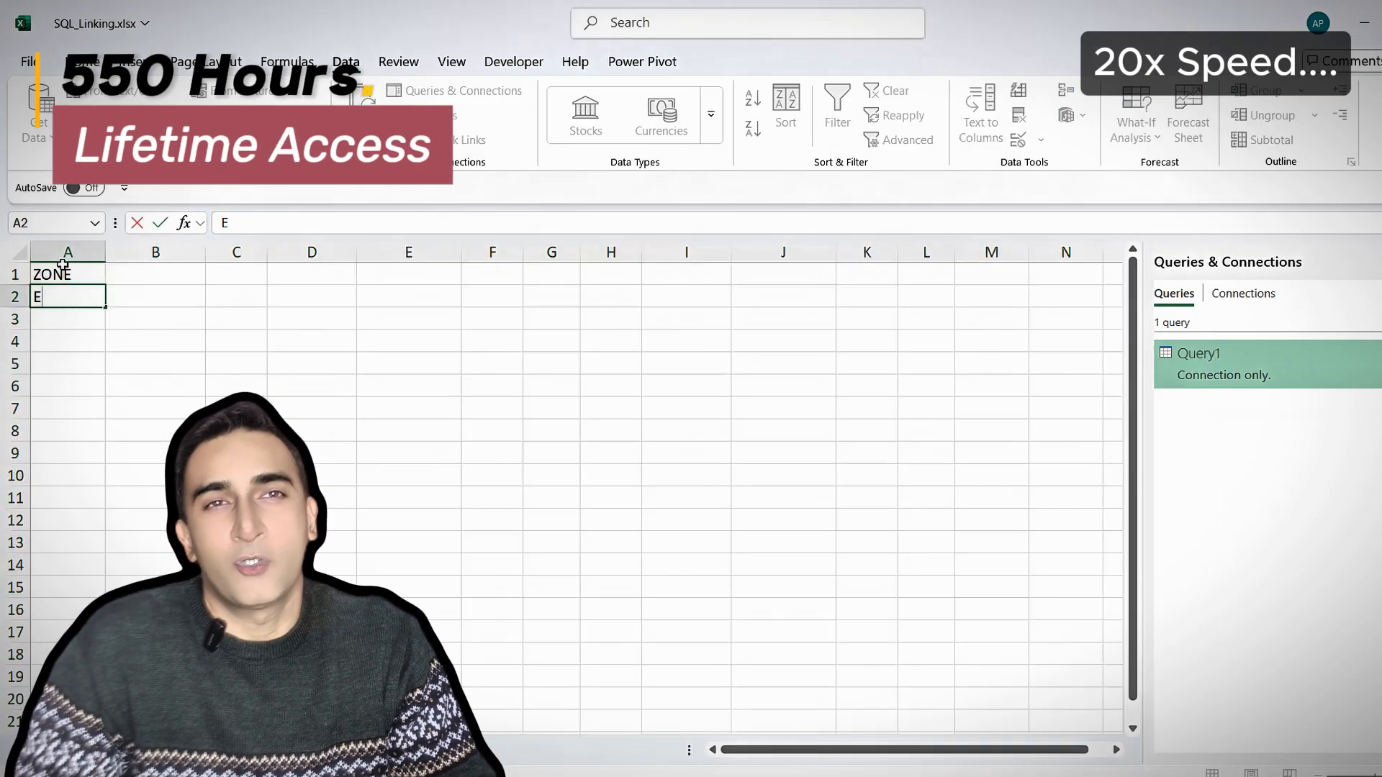
# - Finish the EAST entry under the ZONE header, convert the range to a table and name it ZONE_INPUT
pyautogui.hotkey('ctrl', 't')
pyautogui.click(36, 116)
pyautogui.write('ZONE_INPUT')
pyautogui.press('Return')
# - Load the ZONE_INPUT table into Power Query and drill down to its EAST value
pyautogui.click(346, 62)
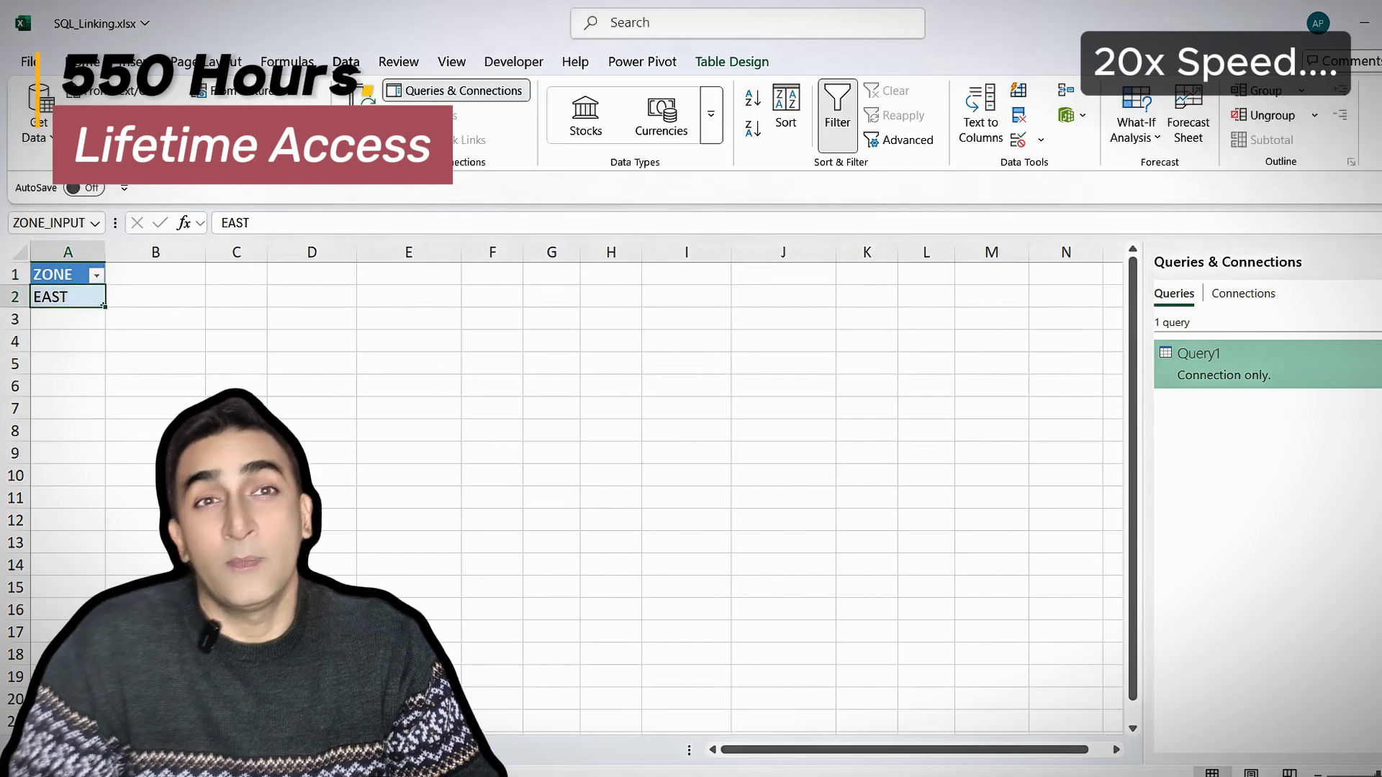
pyautogui.click(108, 140)
pyautogui.click(59, 195)
pyautogui.doubleClick(950, 178)
pyautogui.click(74, 218)
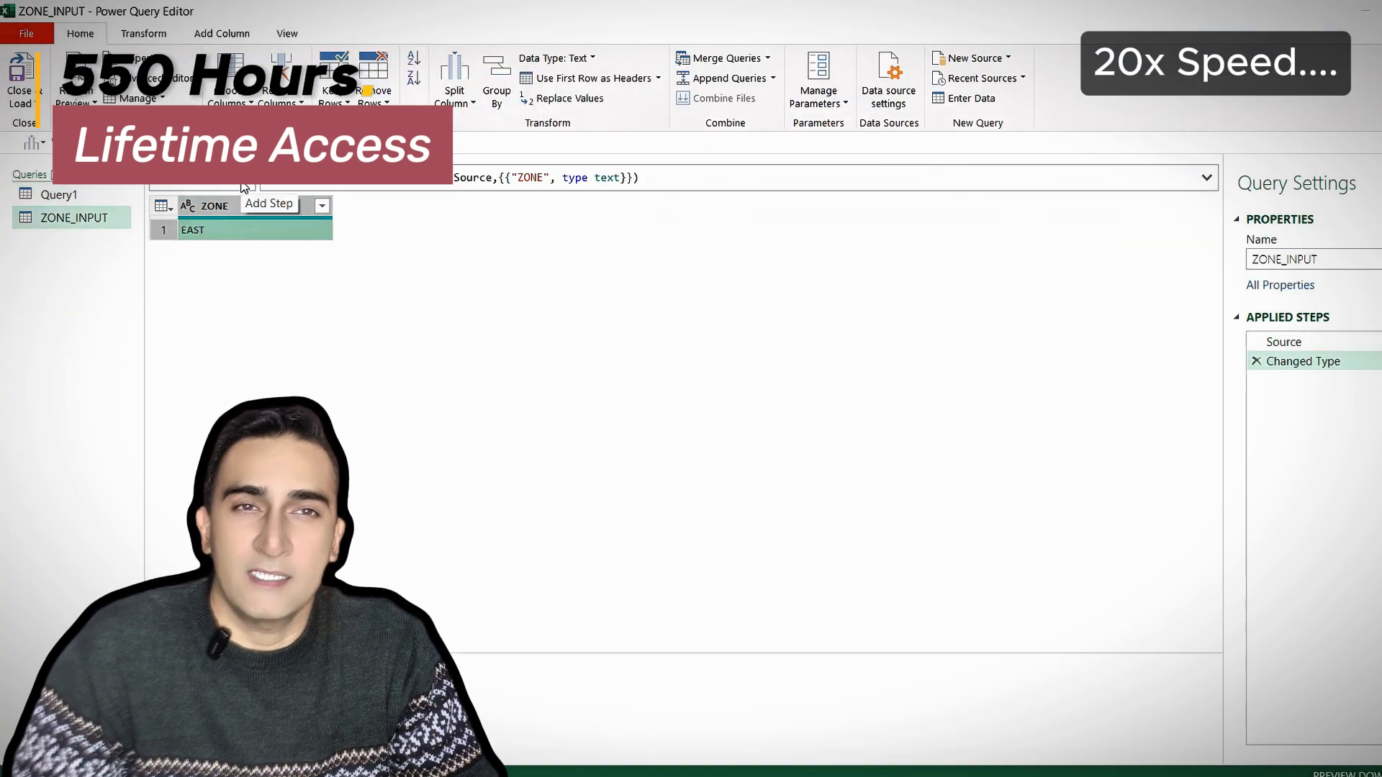
pyautogui.rightClick(222, 230)
pyautogui.click(274, 311)
# - Duplicate Query1 and rename the copy Query2
pyautogui.rightClick(79, 198)
pyautogui.click(128, 301)
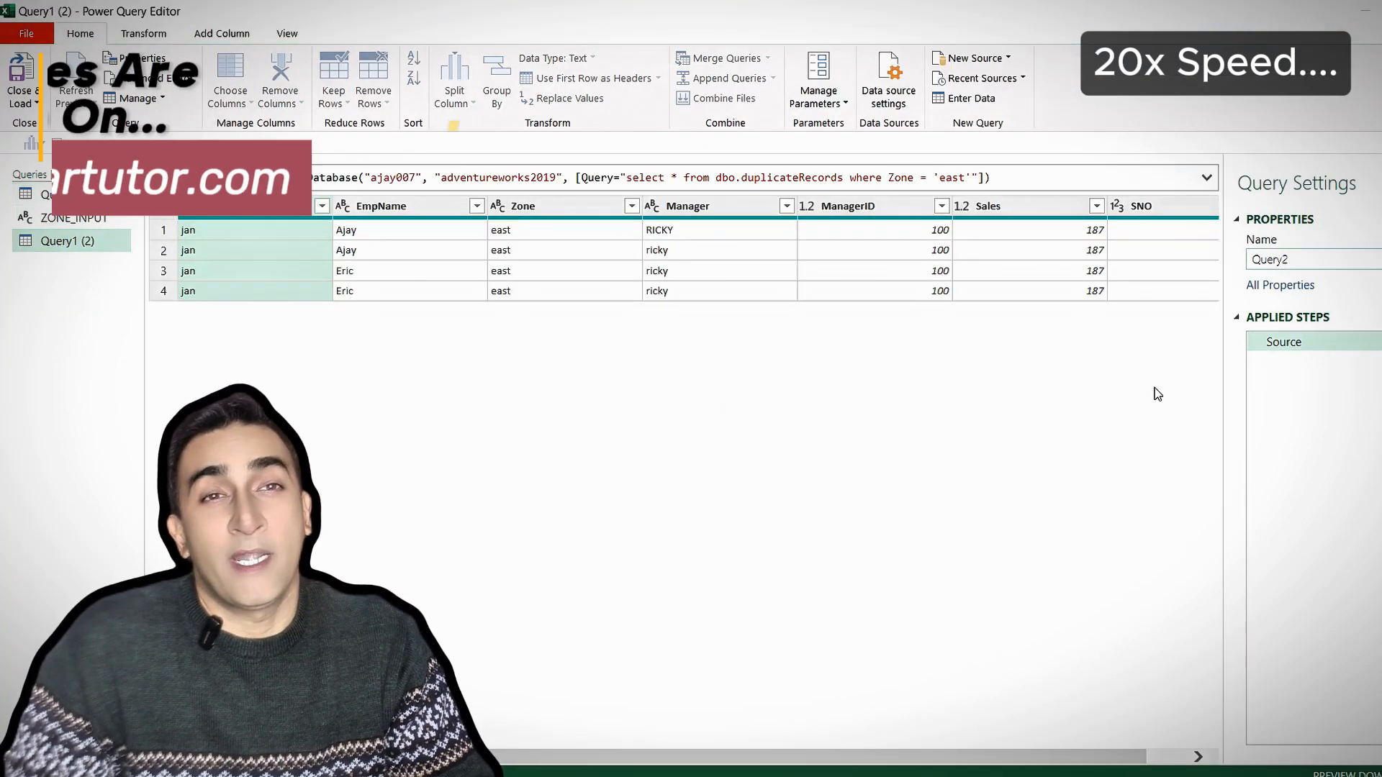
pyautogui.write('Query2')
# - Open Query2's M code in the Advanced Editor and insert blank lines above the Source step
pyautogui.click(288, 33)
pyautogui.click(519, 66)
pyautogui.press('Return')
pyautogui.press('Return')
pyautogui.press('Return')
pyautogui.press('Return')
pyautogui.press('Return')
pyautogui.press('Return')
pyautogui.moveTo(703, 84); pyautogui.dragTo(854, 96)
# - Define a MySql step above Source as "select * from dbo.duplicateRecords where Zone = " & myzone
pyautogui.moveTo(908, 304); pyautogui.dragTo(1253, 304)
pyautogui.click(531, 243)
pyautogui.write("select * from dbo.duplicateRecords where Zone = 'east'")
pyautogui.press('Home')
pyautogui.write('MySql= "')
pyautogui.moveTo(863, 243); pyautogui.dragTo(923, 244)
pyautogui.write('" & myzone')
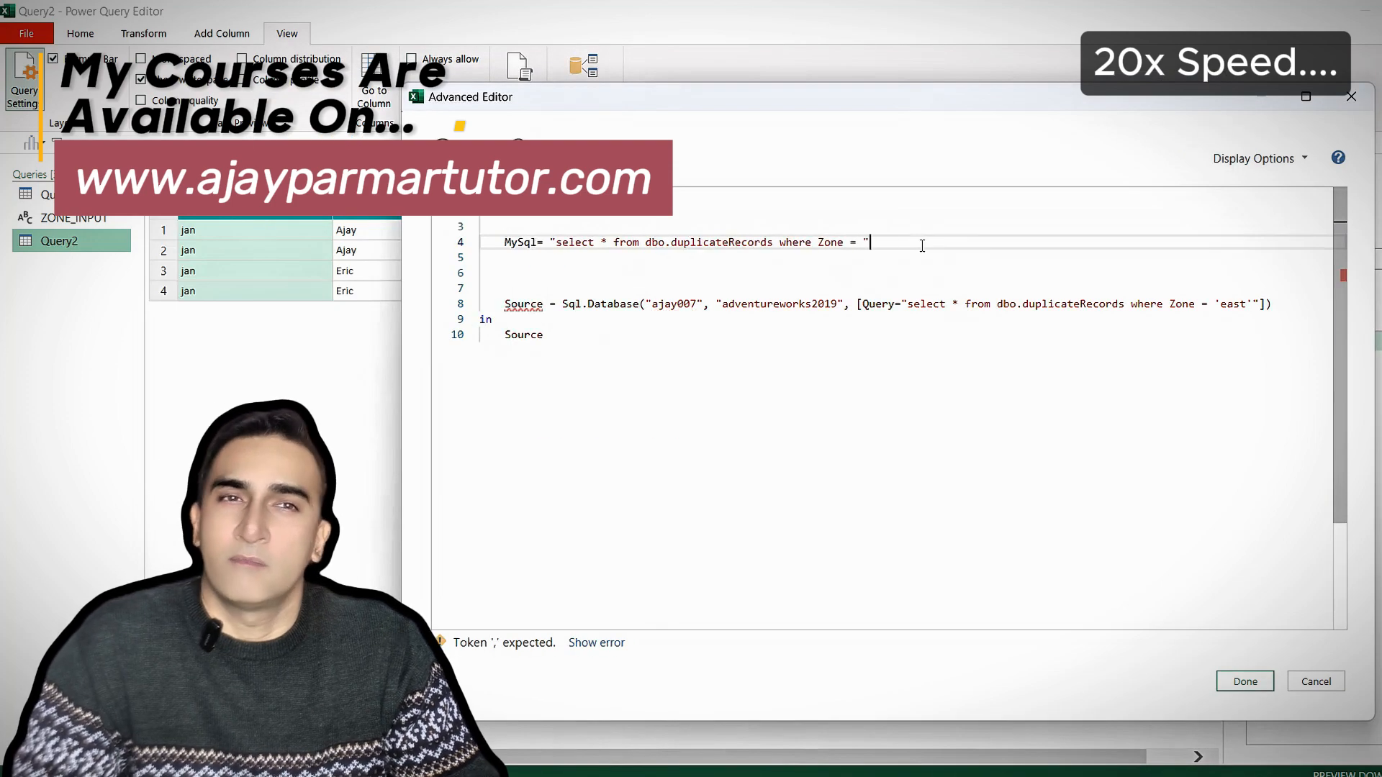
# - Add the step Myzone = ZONE_INPUT, above the MySql line in Query2's code
pyautogui.click(537, 223)
pyautogui.write('step1 = ZONE_INPUT,')
pyautogui.doubleClick(520, 227)
pyautogui.write('Myzone')
# - Wrap Myzone in single quotes as "'" & Myzone & "'" in the MySql line and capitalise Select
pyautogui.doubleClick(907, 243)
pyautogui.write('"\'" & Myzone & "\'"')
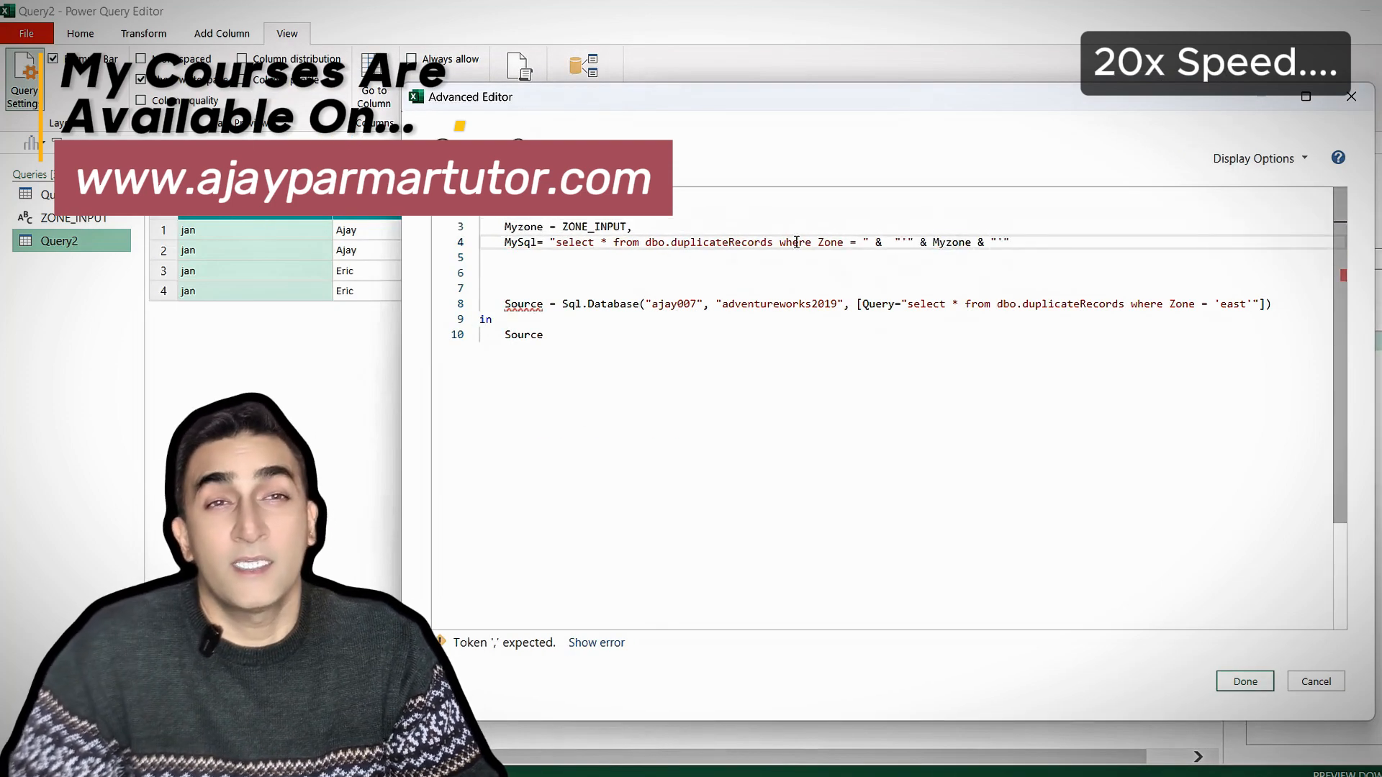
pyautogui.moveTo(555, 243); pyautogui.dragTo(561, 243)
pyautogui.write('S')
pyautogui.moveTo(562, 227); pyautogui.dragTo(626, 227)
# - Remove the surplus blank lines and replace the hard-coded SQL text in the Source step's Query option with MySql
pyautogui.click(651, 275)
pyautogui.press('BackSpace')
pyautogui.press('BackSpace')
pyautogui.moveTo(908, 275); pyautogui.dragTo(1253, 275)
pyautogui.press('BackSpace')
pyautogui.press('BackSpace')
pyautogui.press('Delete')
pyautogui.write('MySql')
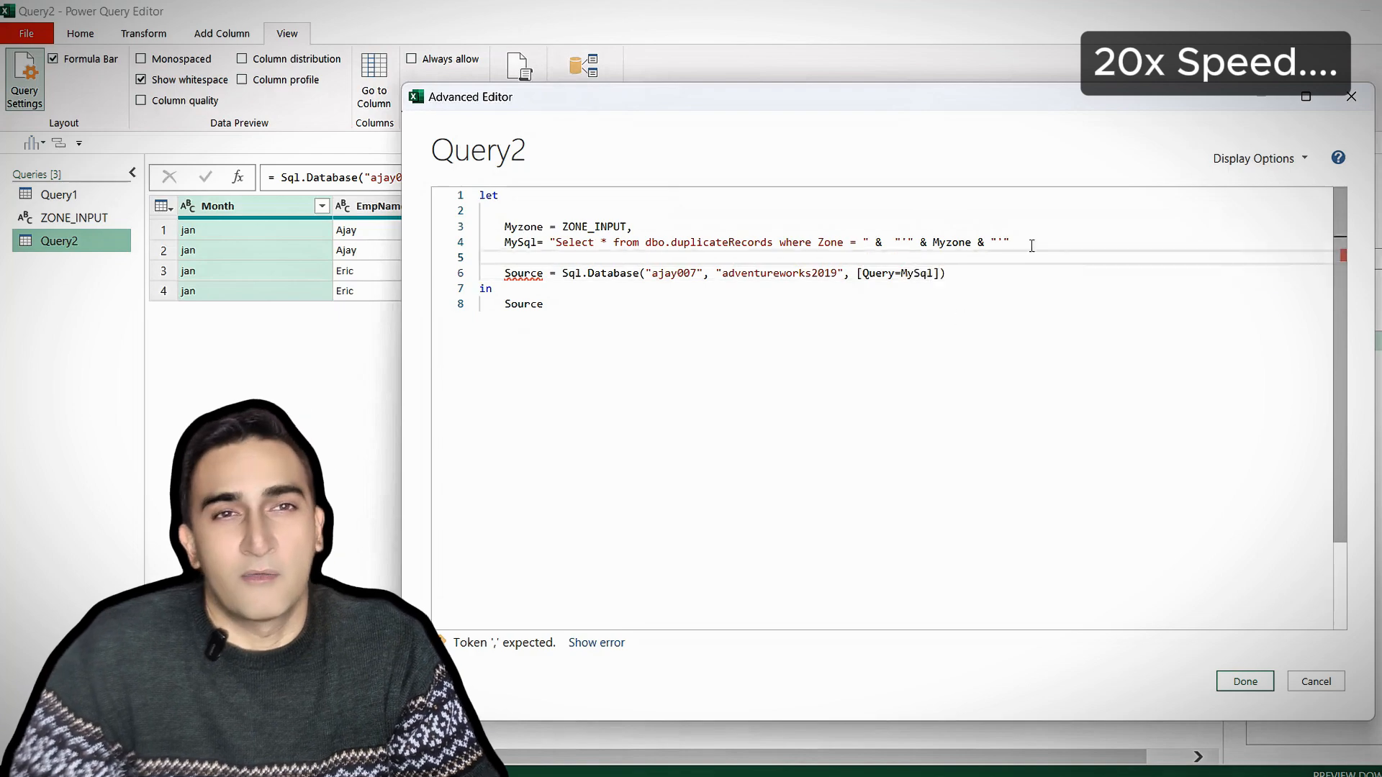
# - Add the missing comma at the end of the MySql line and apply Query2's code
pyautogui.click(1030, 244)
pyautogui.write(',')
pyautogui.click(1245, 682)
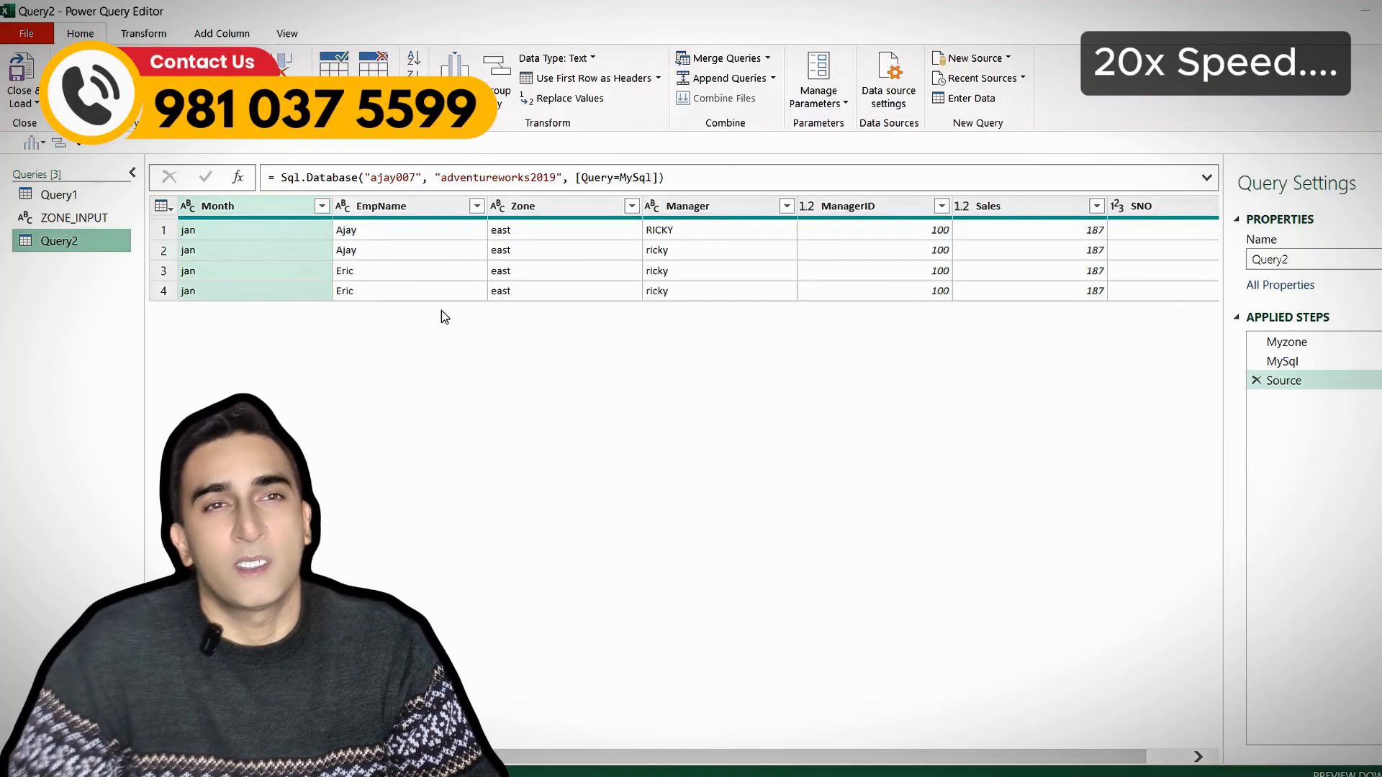
# - Open the Power Query options, change one setting and confirm it
pyautogui.click(26, 34)
pyautogui.click(288, 119)
pyautogui.click(473, 450)
pyautogui.click(618, 235)
pyautogui.click(941, 644)
# - Close the query editor and load Query2 to the worksheet as a table starting at cell D1
pyautogui.click(24, 103)
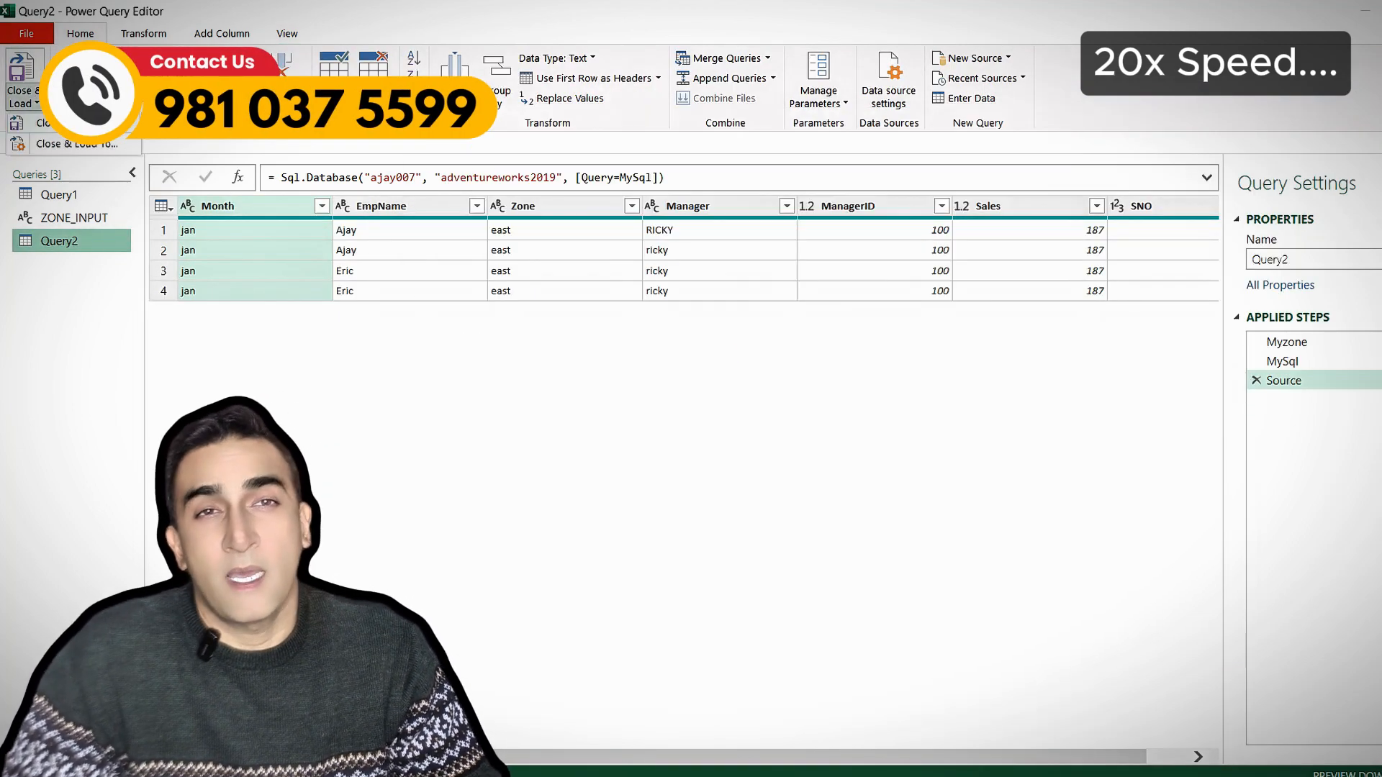
pyautogui.click(72, 147)
pyautogui.rightClick(1226, 461)
pyautogui.click(1280, 549)
pyautogui.click(697, 507)
# - Set the zone in cell A2 to WEST and refresh all queries
pyautogui.click(52, 299)
pyautogui.write('WEST')
pyautogui.click(360, 108)
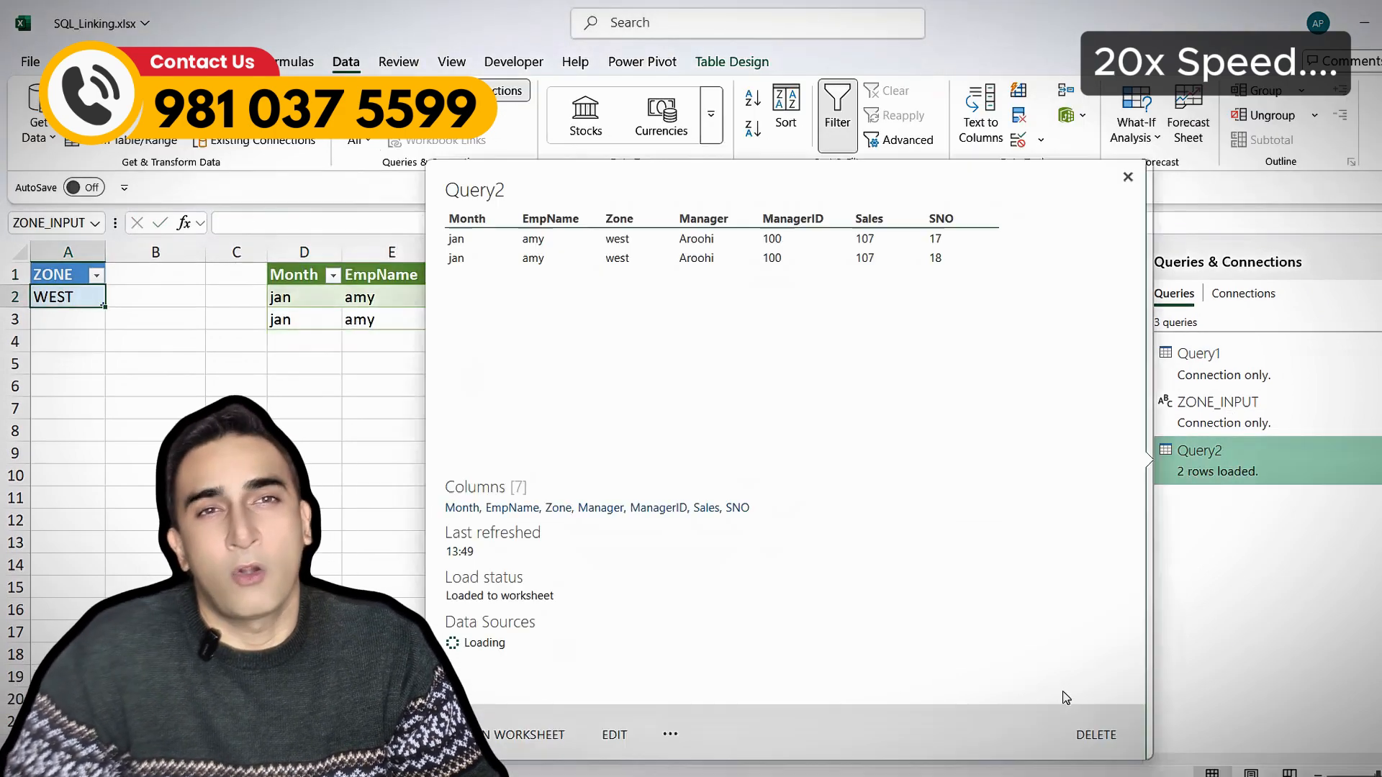
# - Set the zone in cell A2 to NORTH and refresh all queries
pyautogui.write('NORTH')
pyautogui.press('Return')
pyautogui.click(360, 108)
# - Set the zone in cell A2 to EAST and refresh all queries
pyautogui.click(68, 296)
pyautogui.write('EAST')
pyautogui.press('Return')
pyautogui.click(360, 108)
pyautogui.click(645, 497)
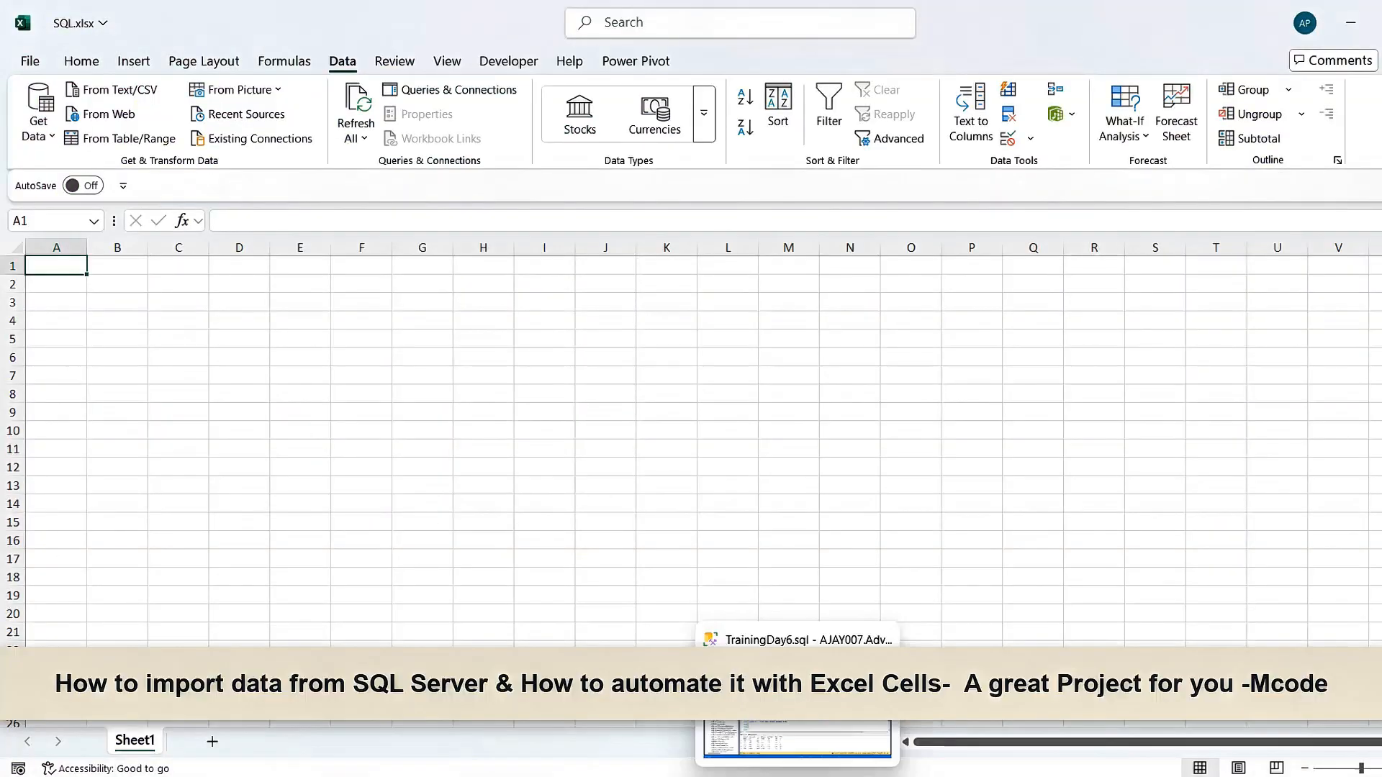
# - Switch to SQL Server Management Studio with TrainingDay6.sql and locate the AdventureWorks2019 database in the object tree
pyautogui.click(798, 734)
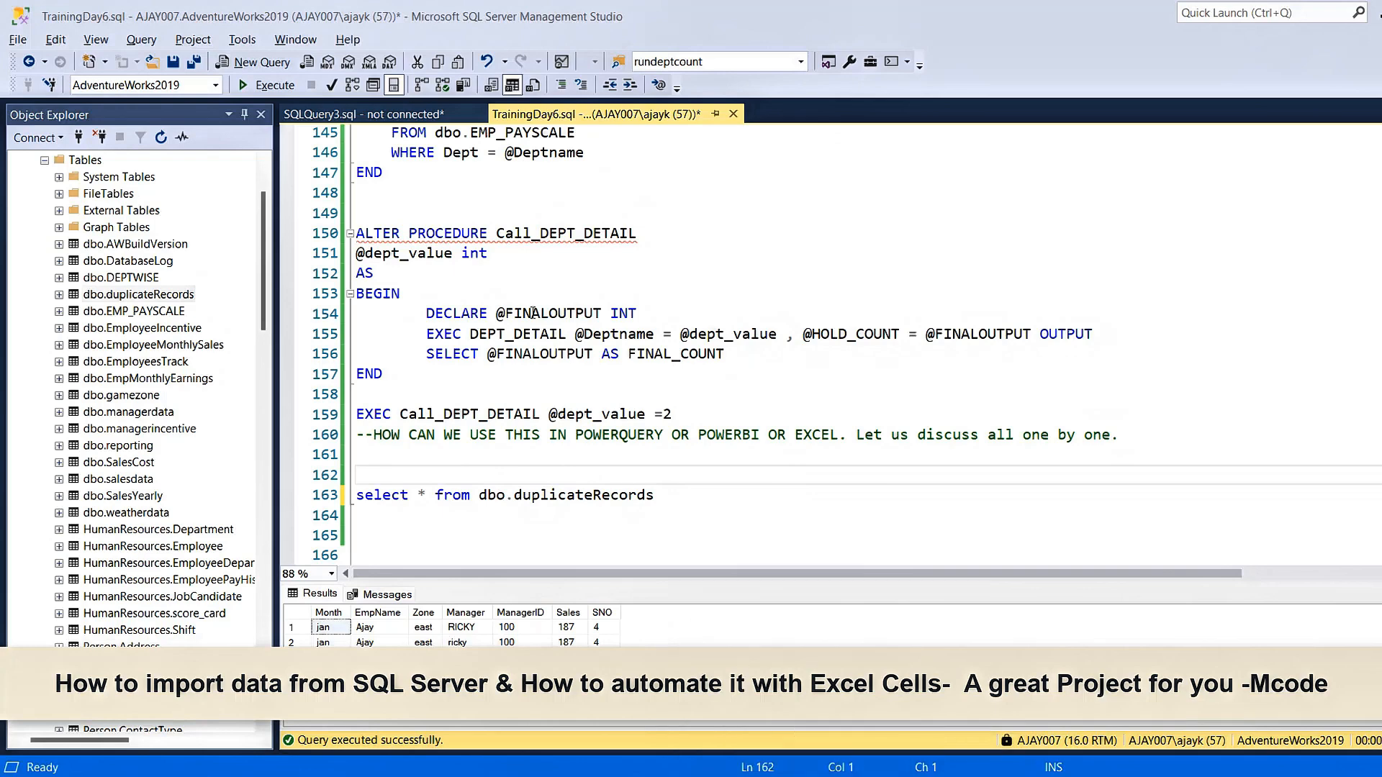
pyautogui.click(471, 277)
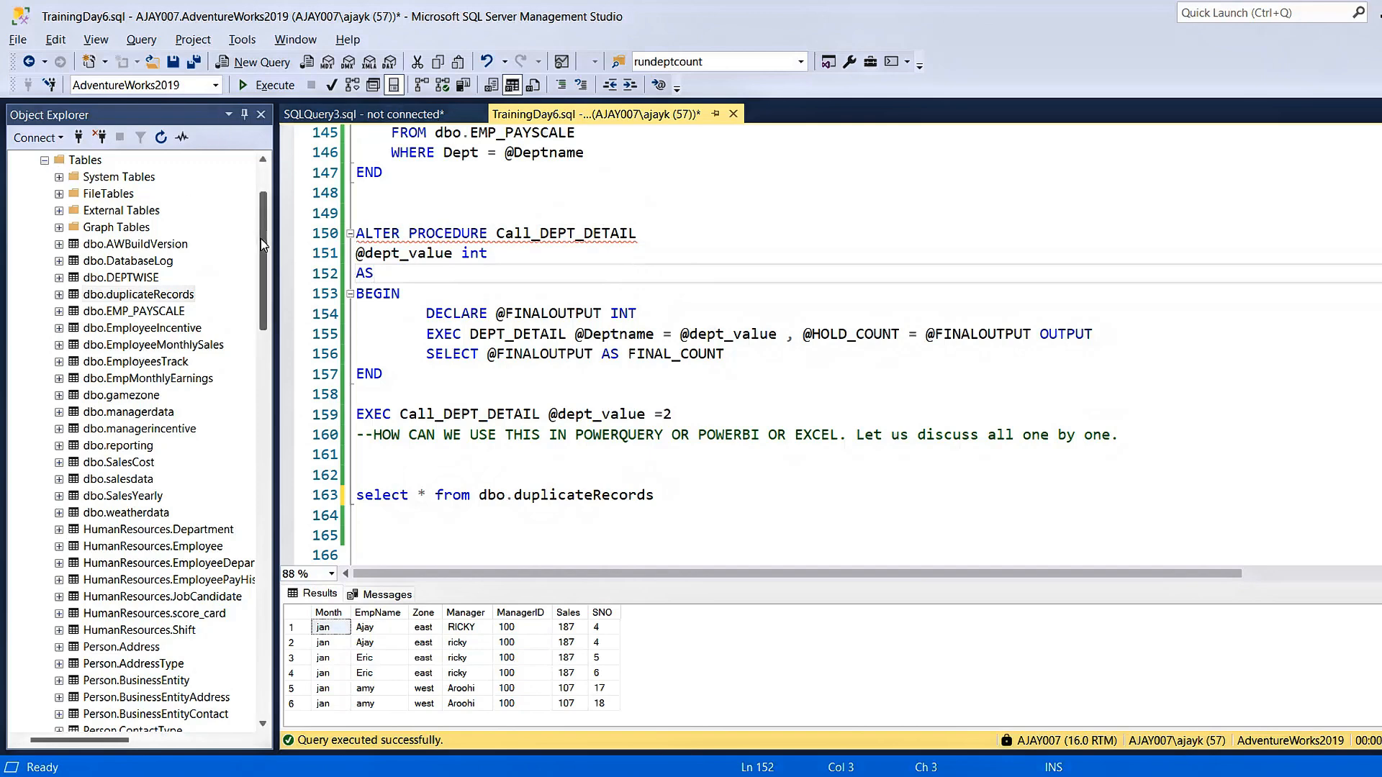
pyautogui.moveTo(265, 242); pyautogui.dragTo(265, 213)
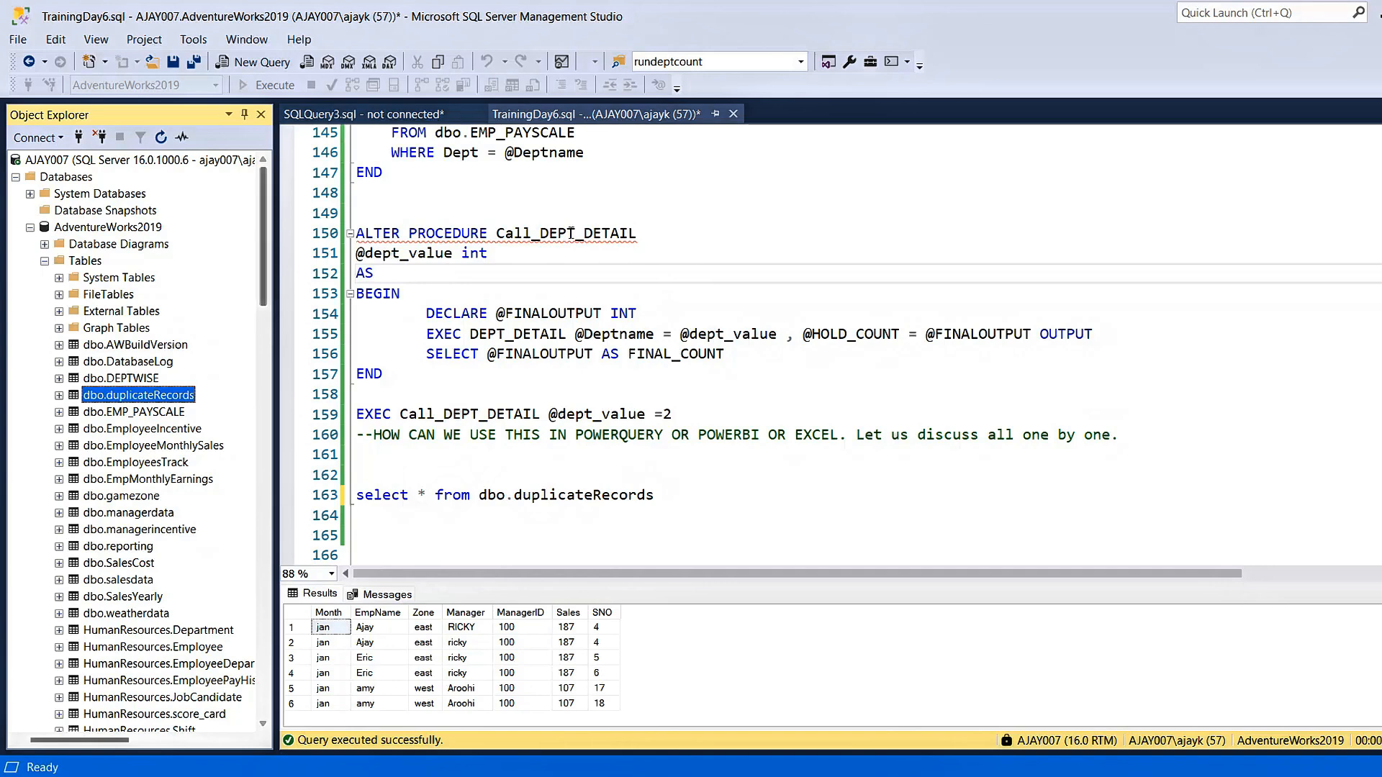
pyautogui.moveTo(571, 233)
pyautogui.click(140, 227)
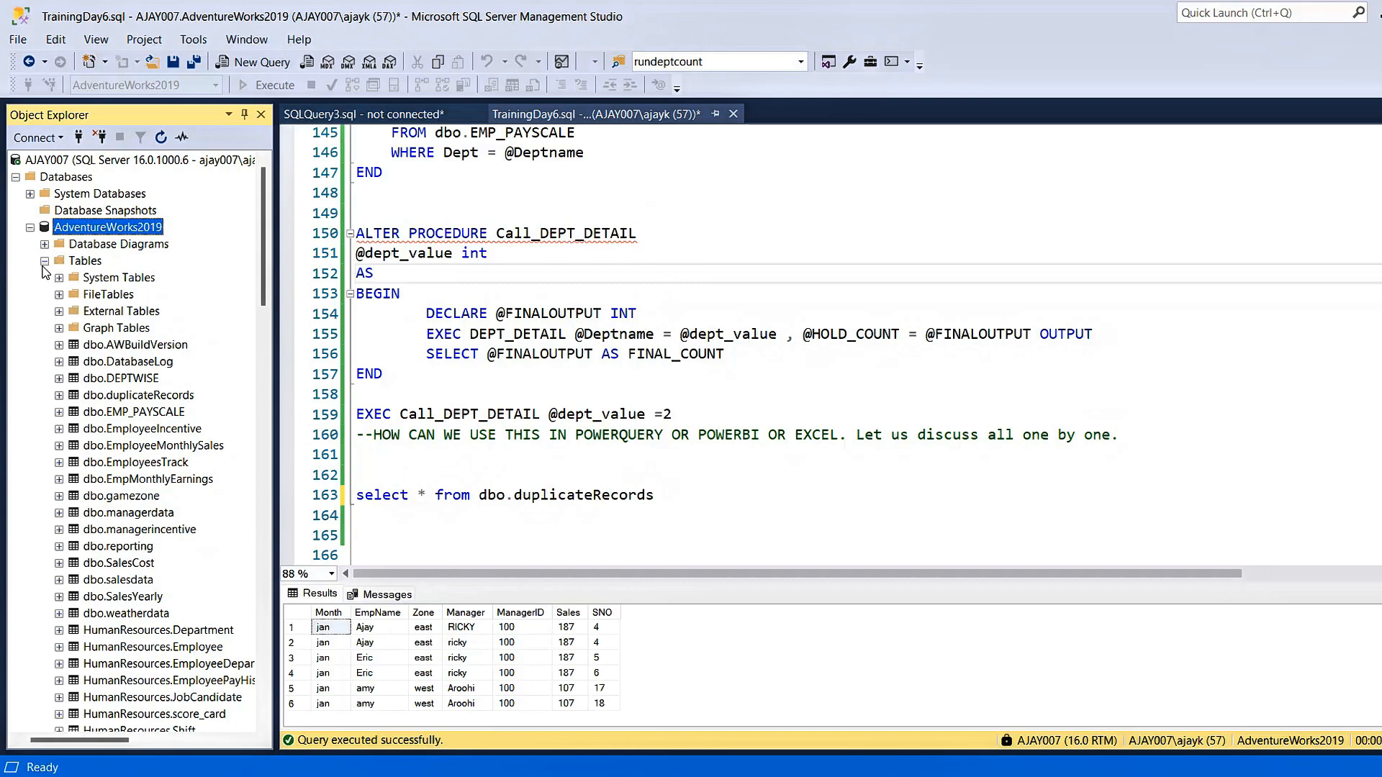
# - Run only the select * from dbo.duplicateRecords statement on line 163 and enlarge the results area
pyautogui.click(354, 495)
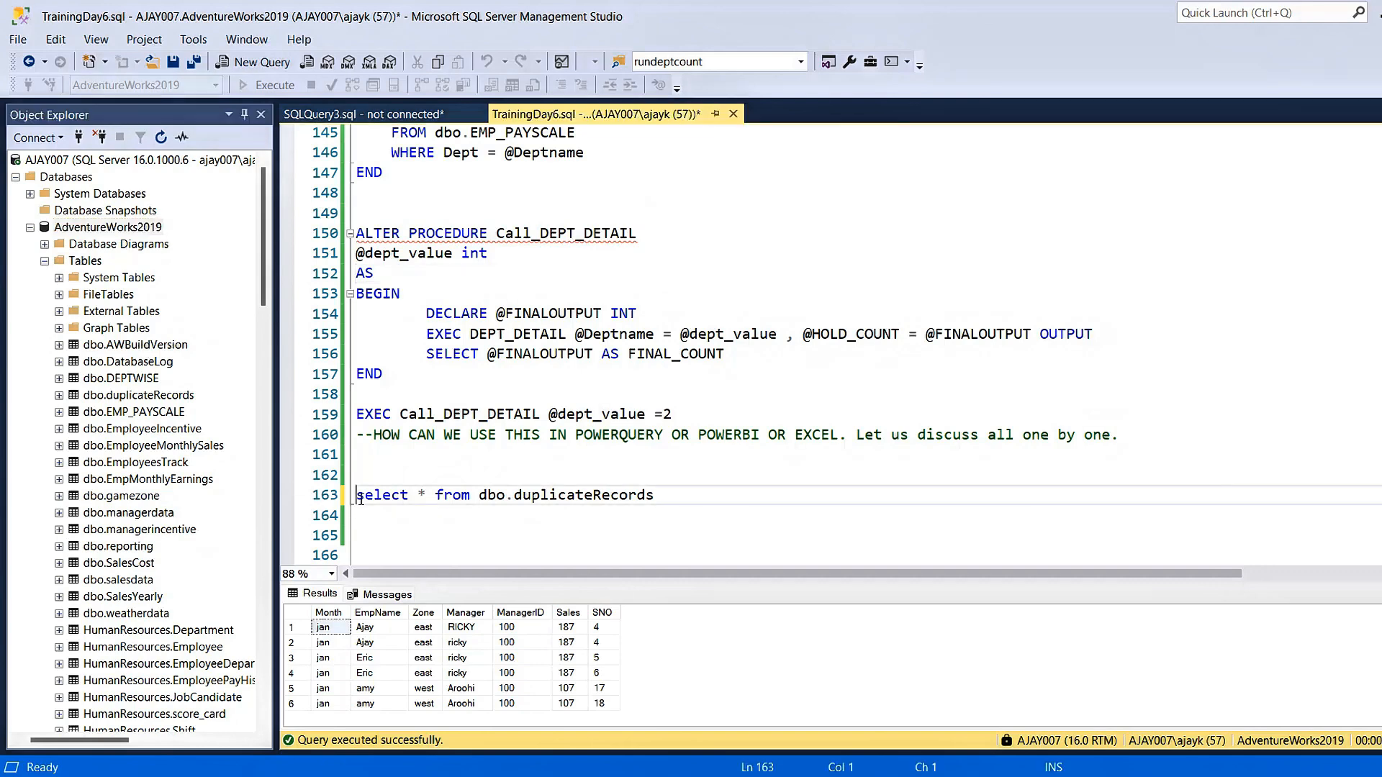
pyautogui.hotkey('shift', 'End')
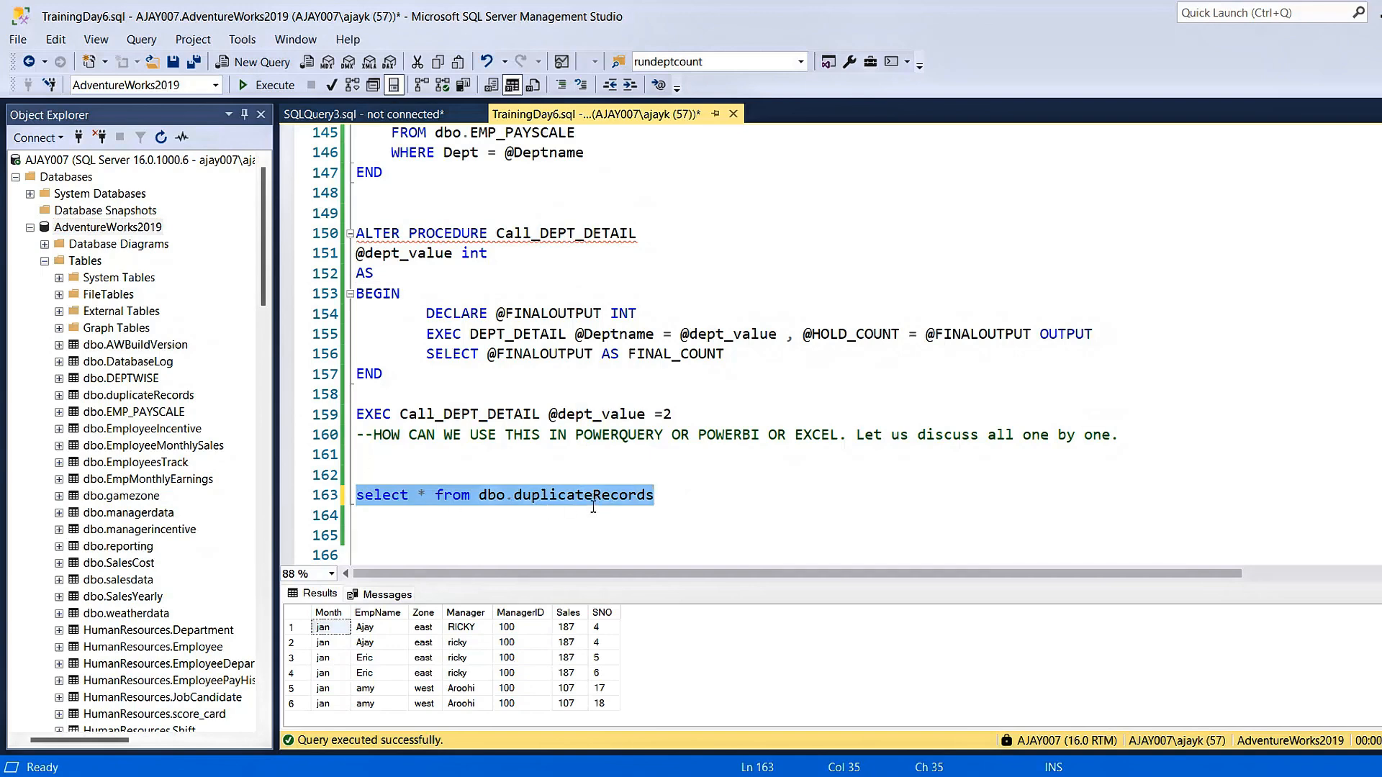
pyautogui.click(275, 87)
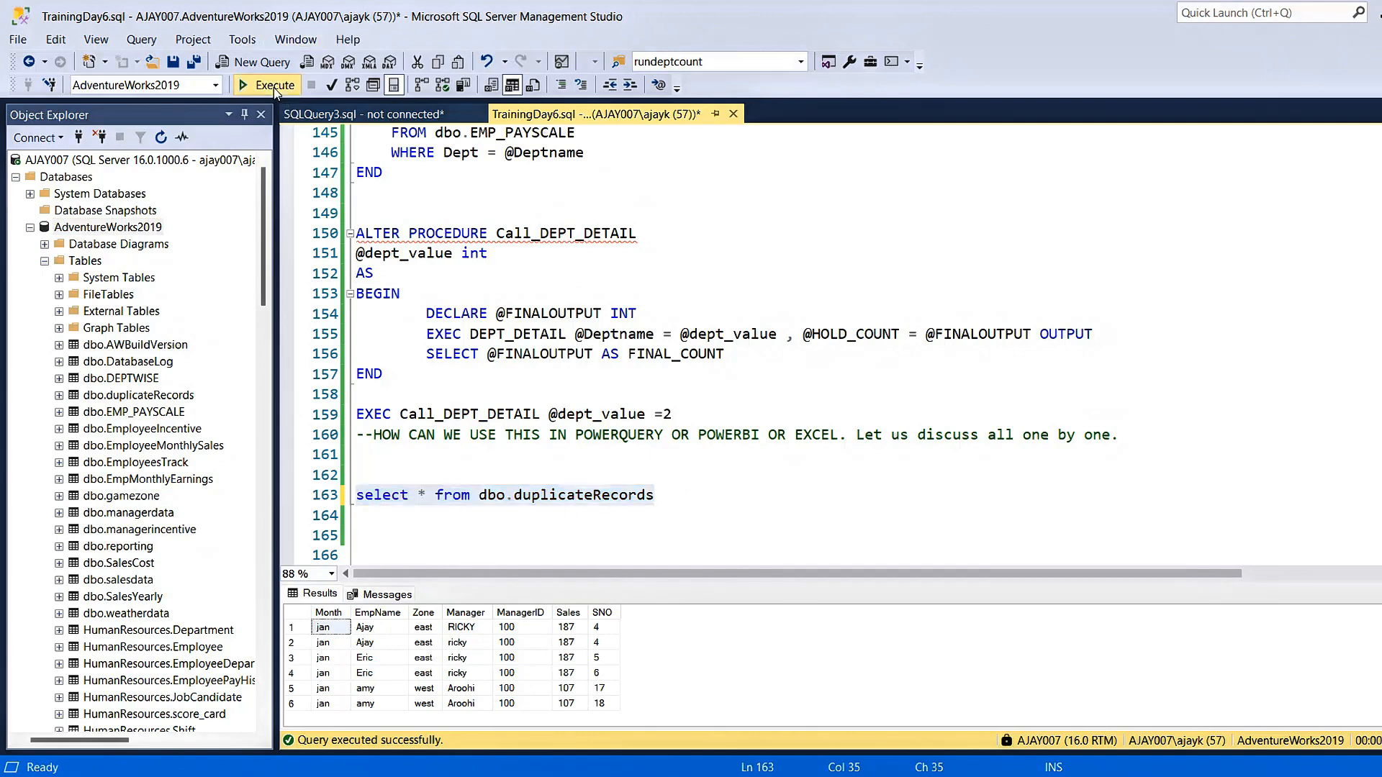
pyautogui.click(576, 555)
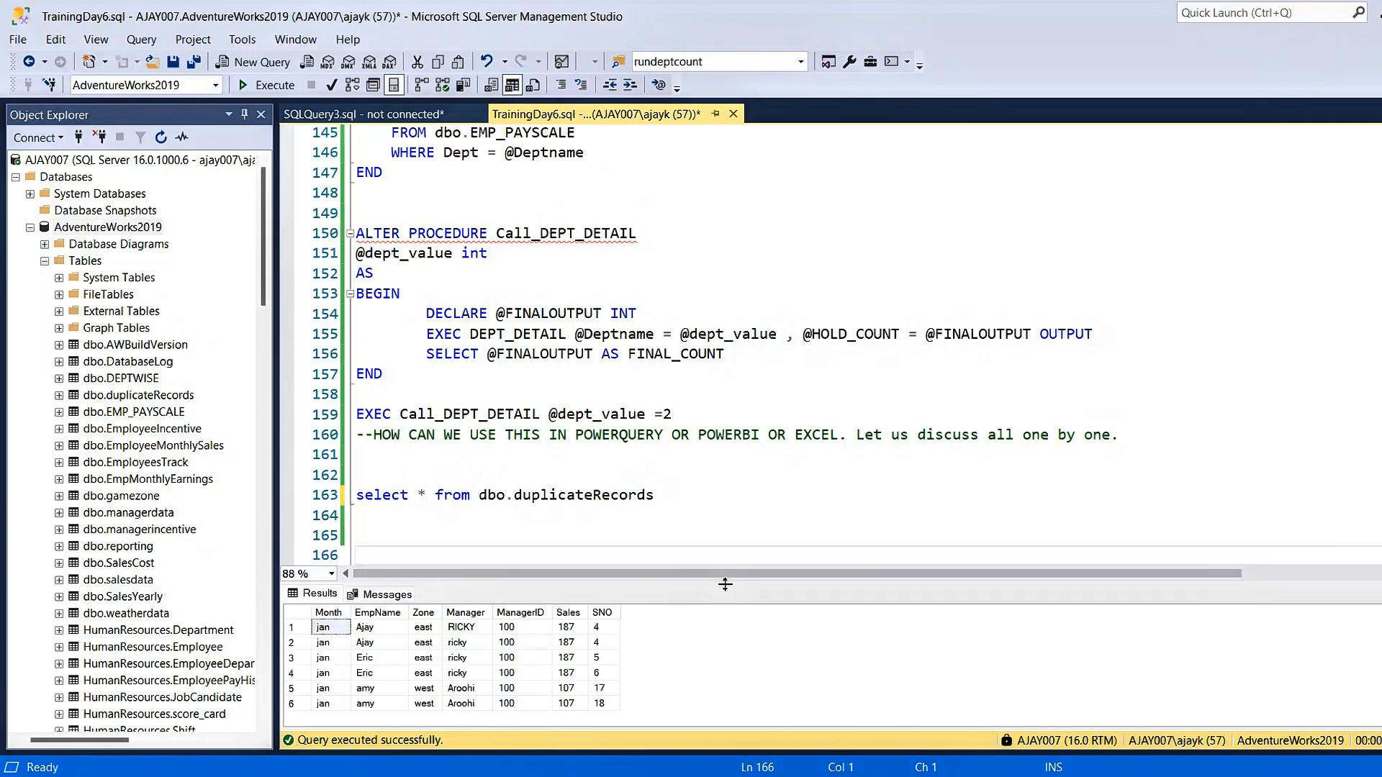
pyautogui.moveTo(728, 585); pyautogui.dragTo(728, 461)
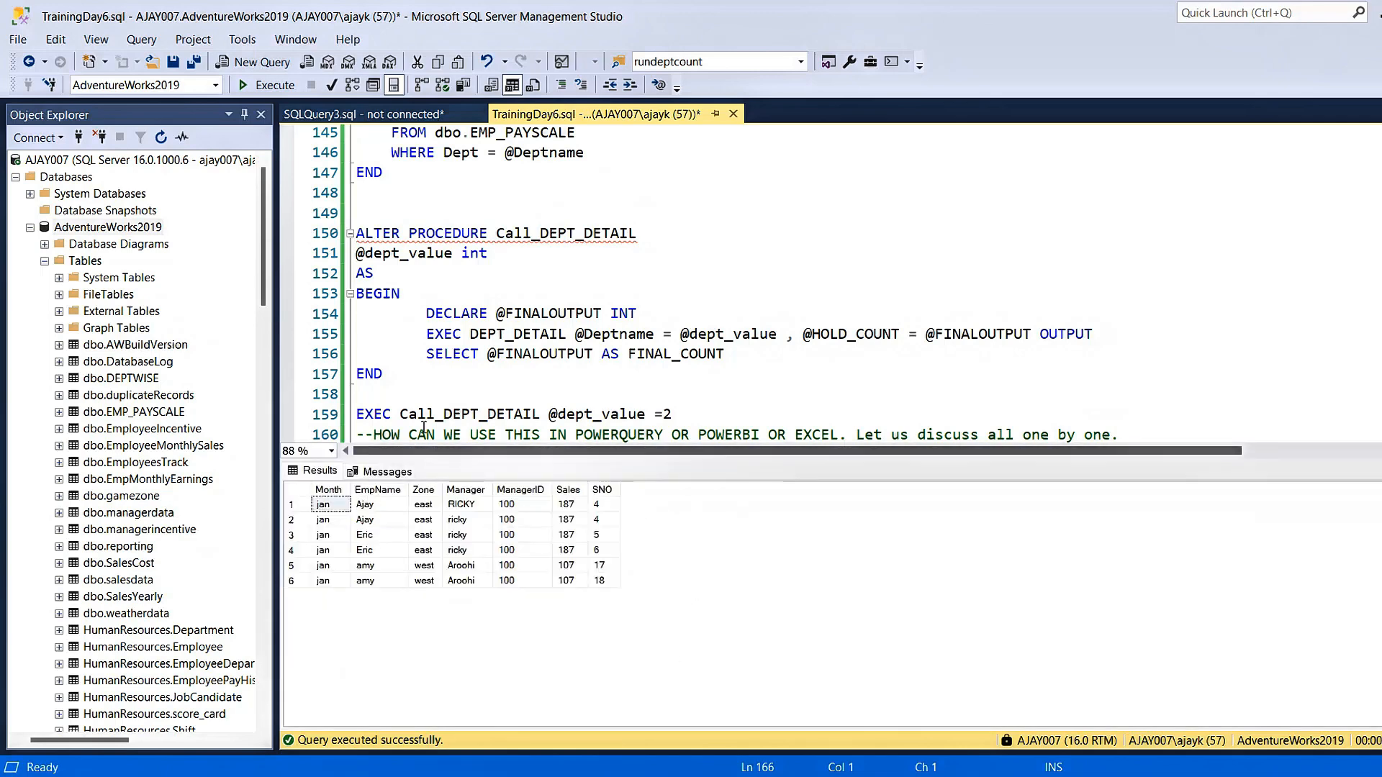
pyautogui.click(330, 504)
# - Check the server name in the Connect to Server dialog and close it without connecting
pyautogui.click(18, 38)
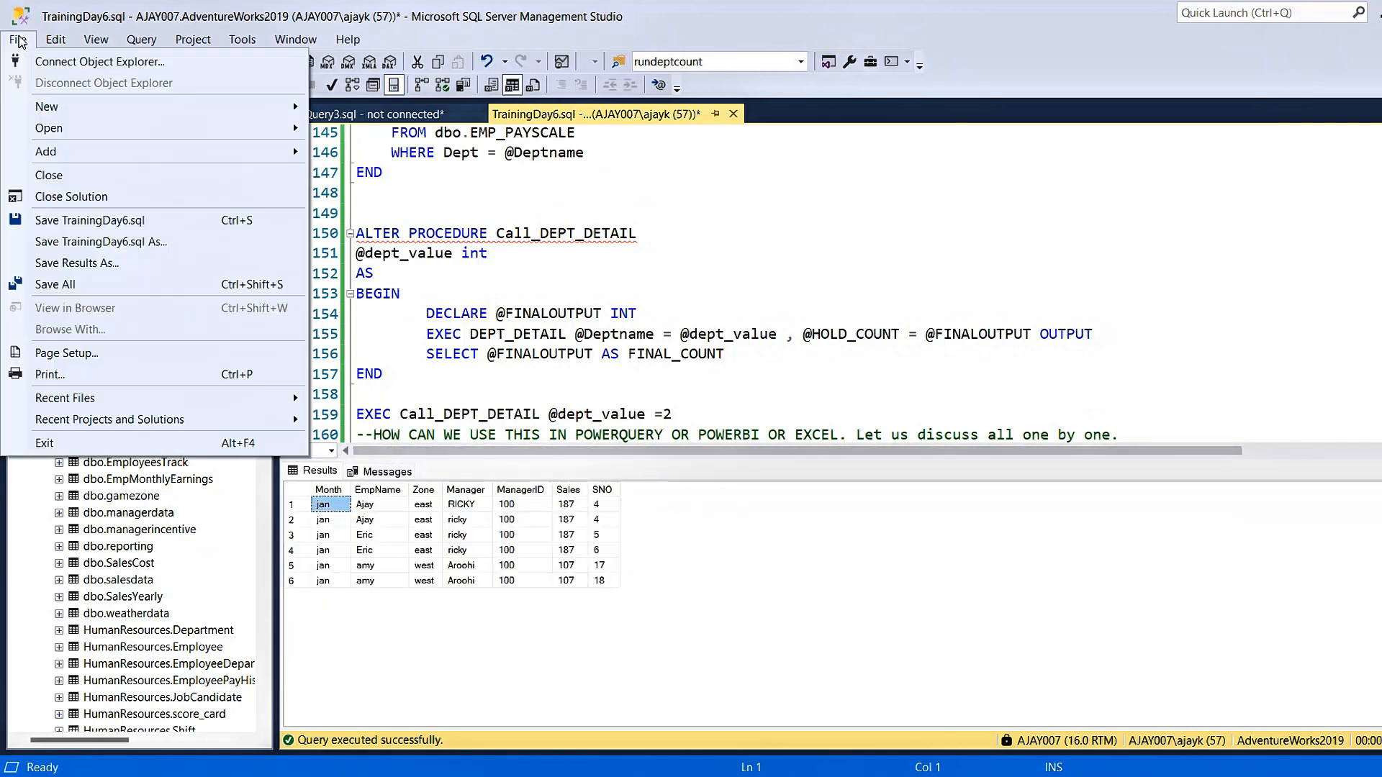
pyautogui.click(108, 63)
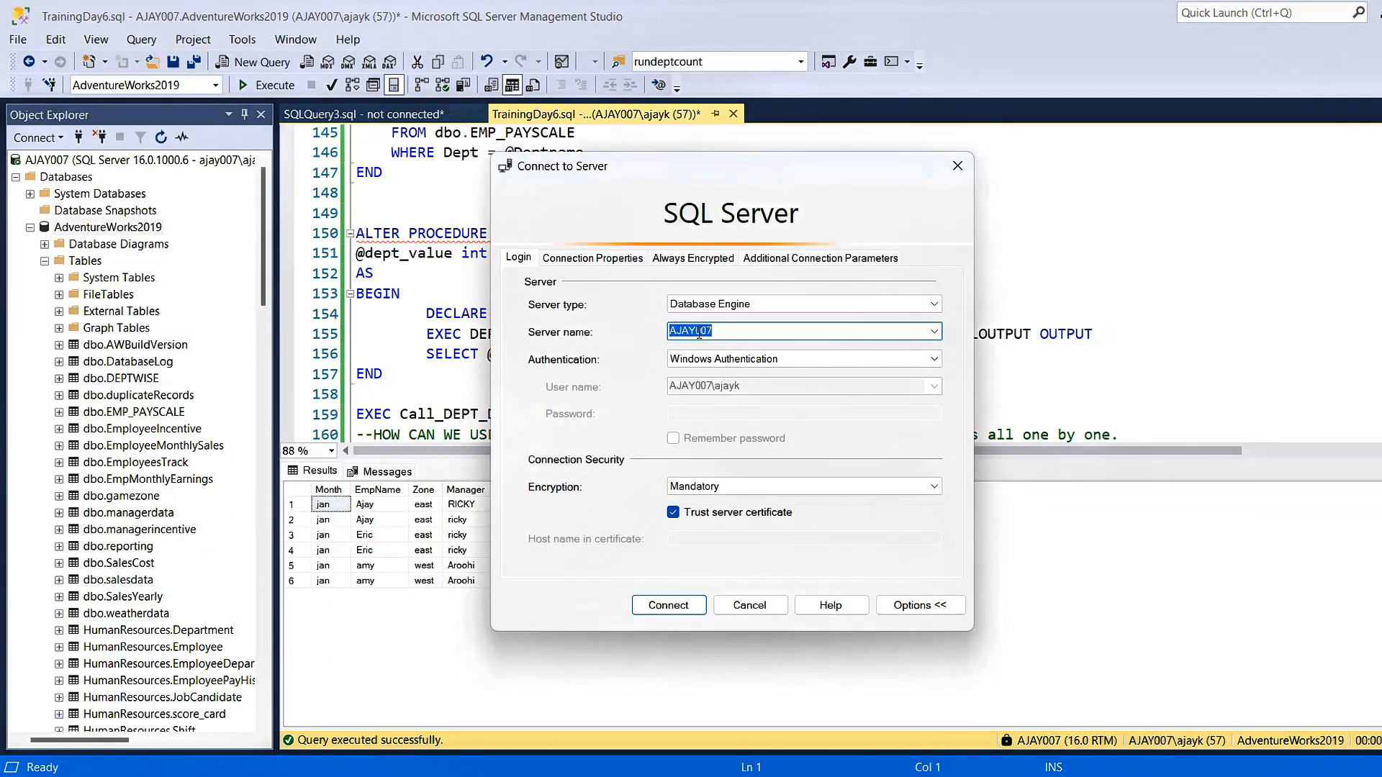
pyautogui.click(731, 332)
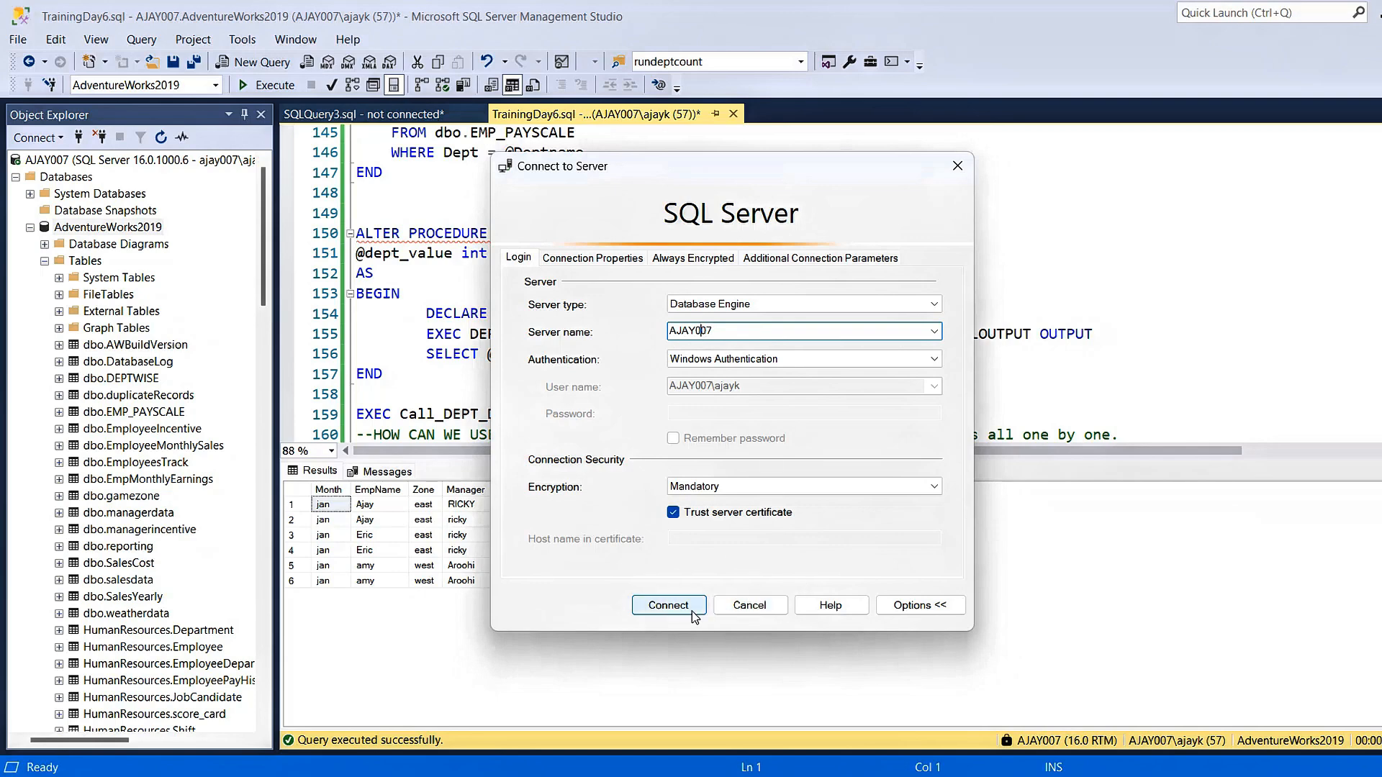
pyautogui.click(767, 603)
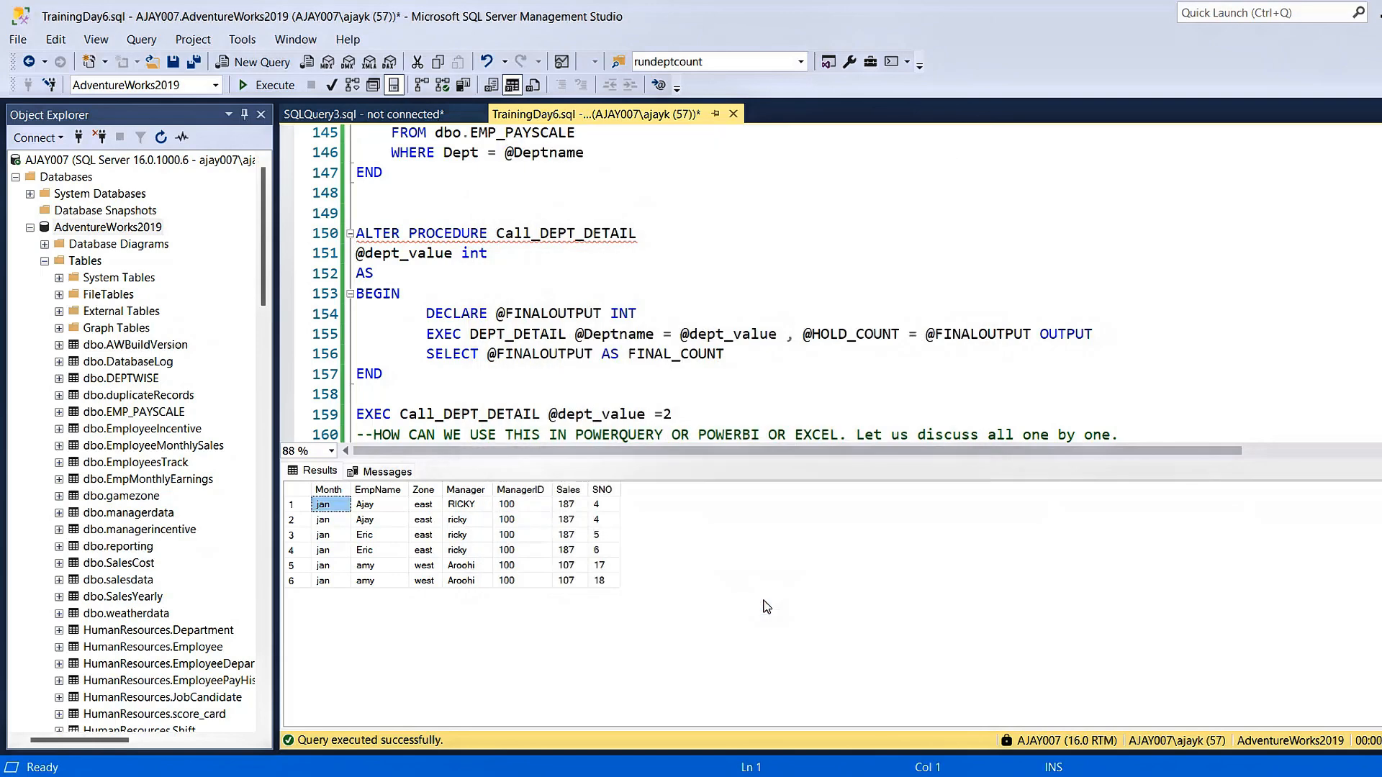
# - Copy the select * from dbo.duplicateRecords statement on line 163 of TrainingDay6.sql
pyautogui.click(625, 368)
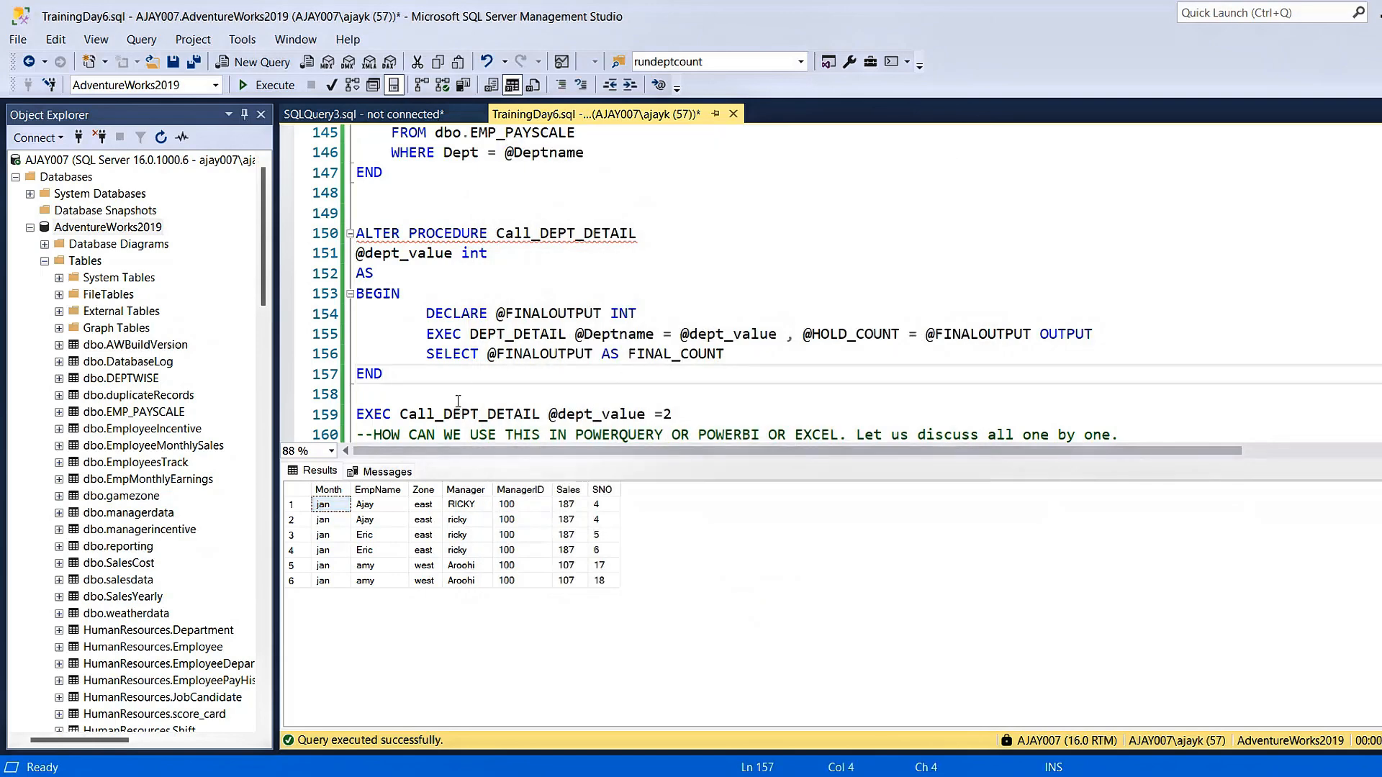
pyautogui.press('Down')
pyautogui.press('Down')
pyautogui.press('Down')
pyautogui.press('Down')
pyautogui.press('Down')
pyautogui.press('Down')
pyautogui.press('Down')
pyautogui.press('Down')
pyautogui.press('Up')
pyautogui.press('Up')
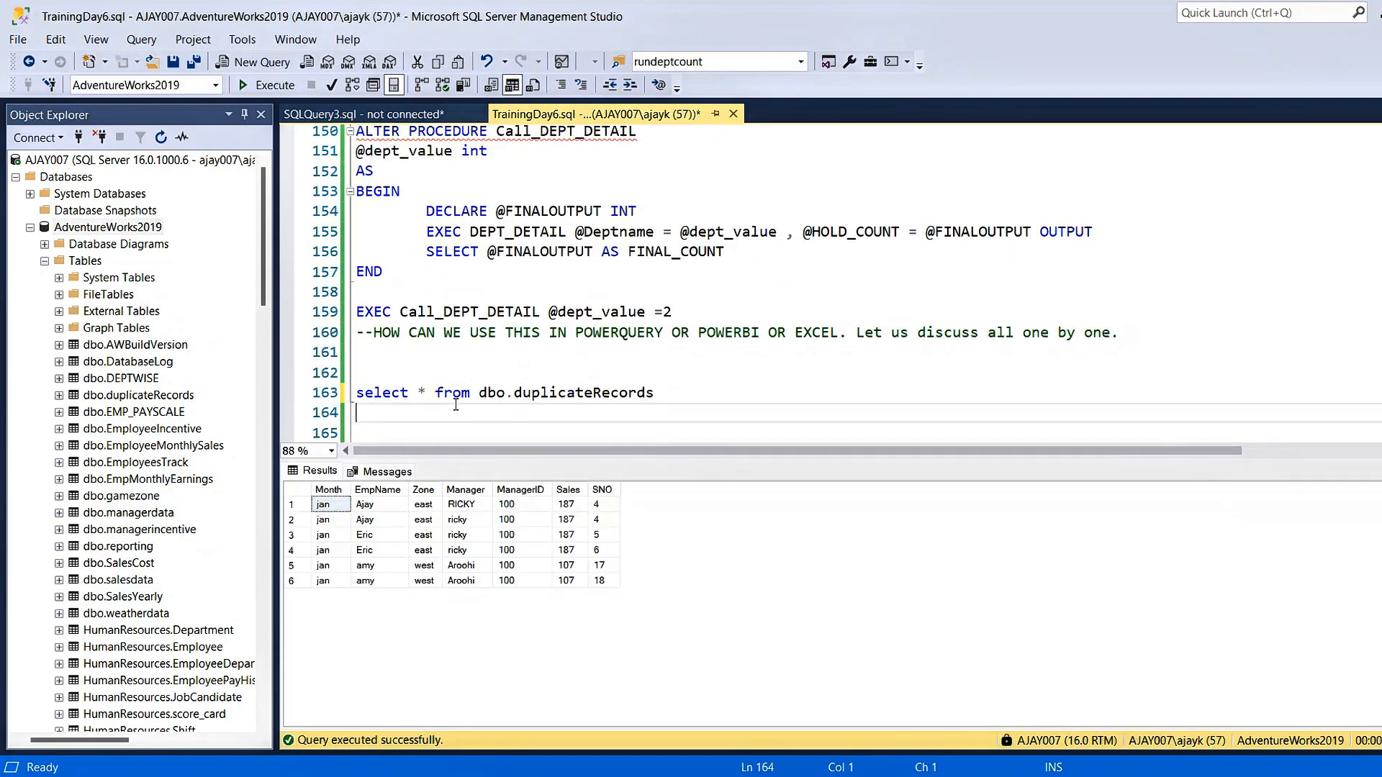
pyautogui.hotkey('shift', 'End')
pyautogui.hotkey('ctrl', 'c')
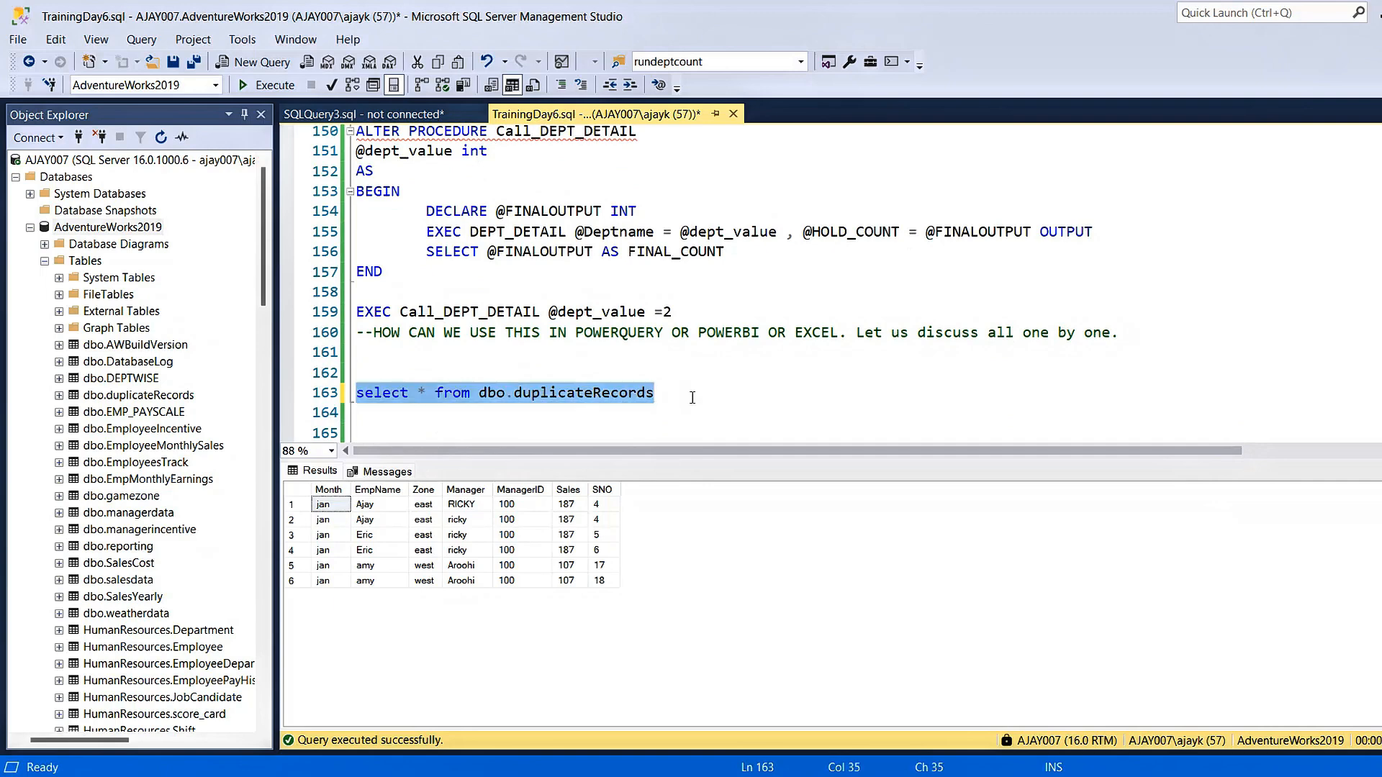
pyautogui.click(693, 398)
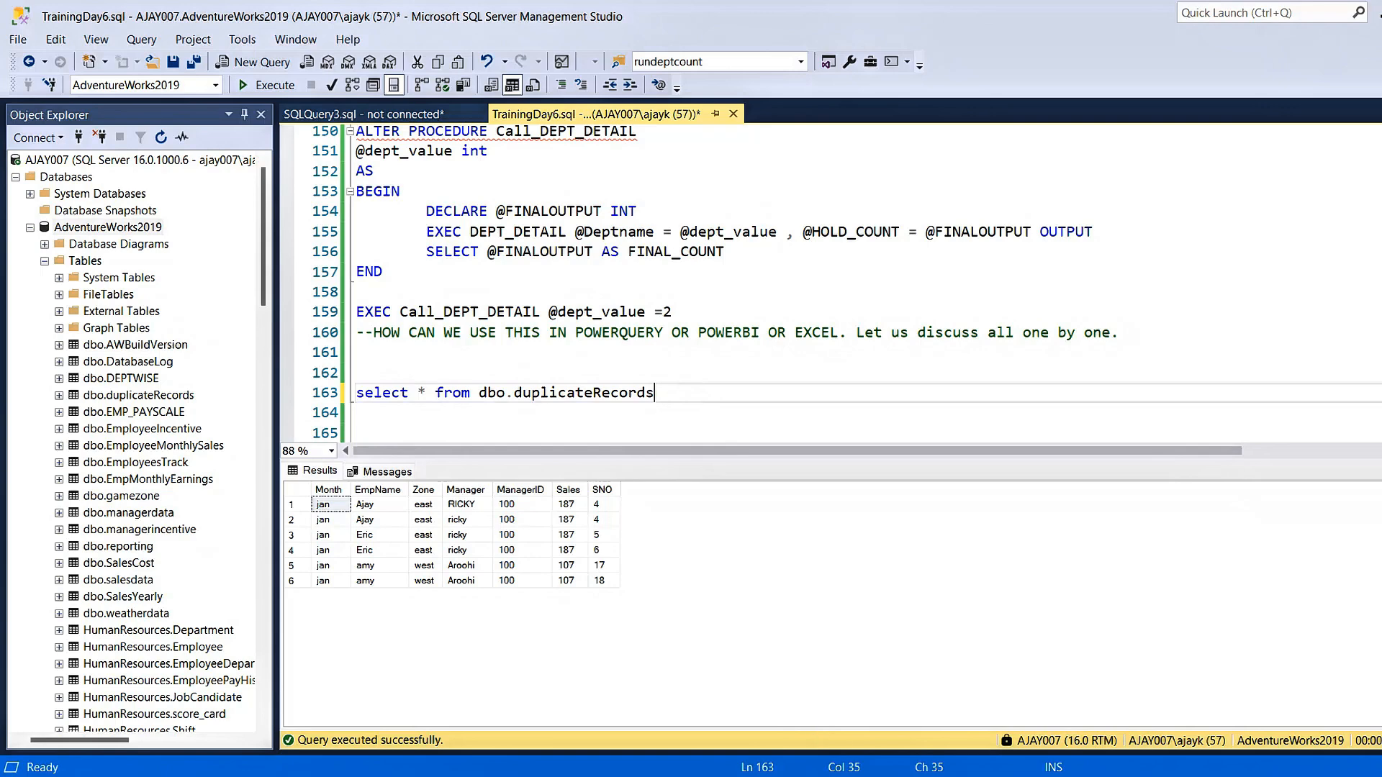
# - Switch back to the SQL.xlsx workbook in Excel and select cell A1
pyautogui.moveTo(840, 776)
pyautogui.click(988, 720)
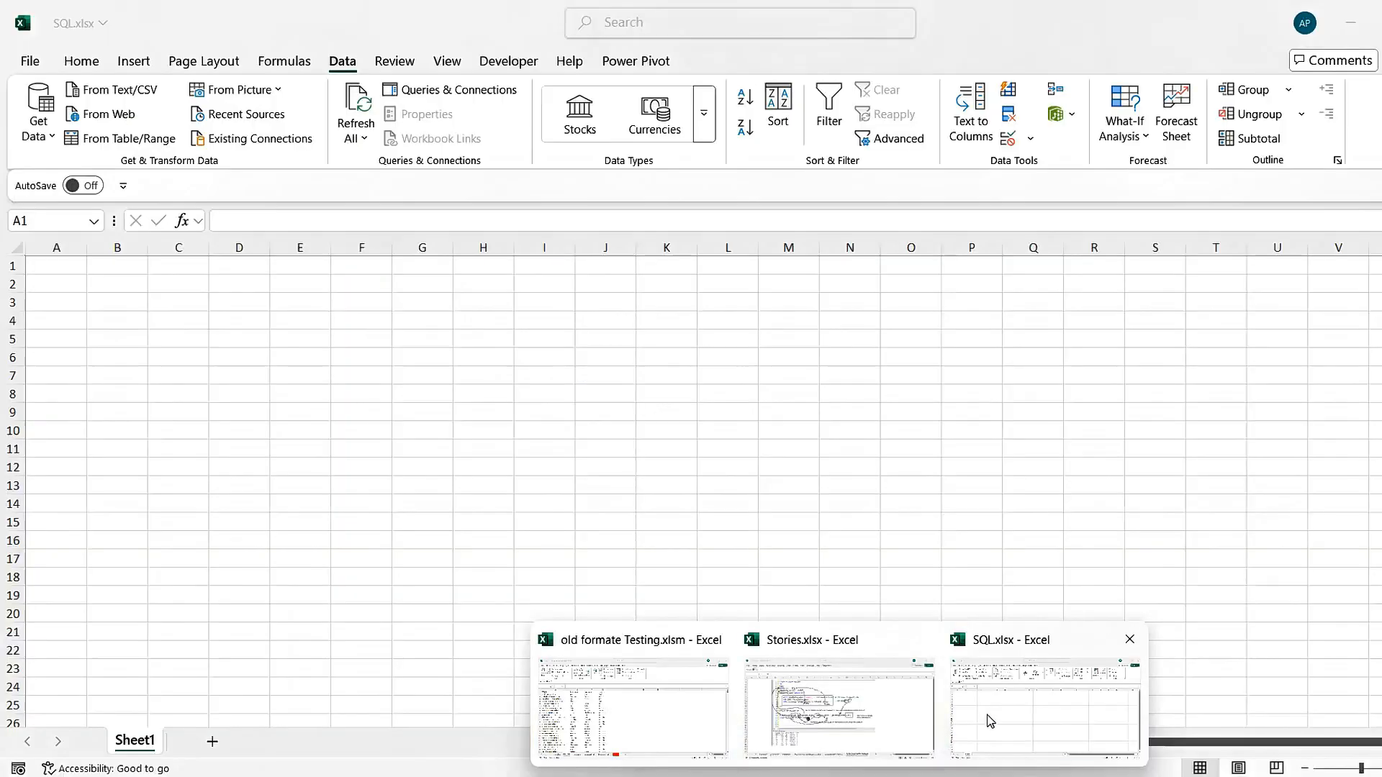
pyautogui.moveTo(125, 273); pyautogui.dragTo(37, 265)
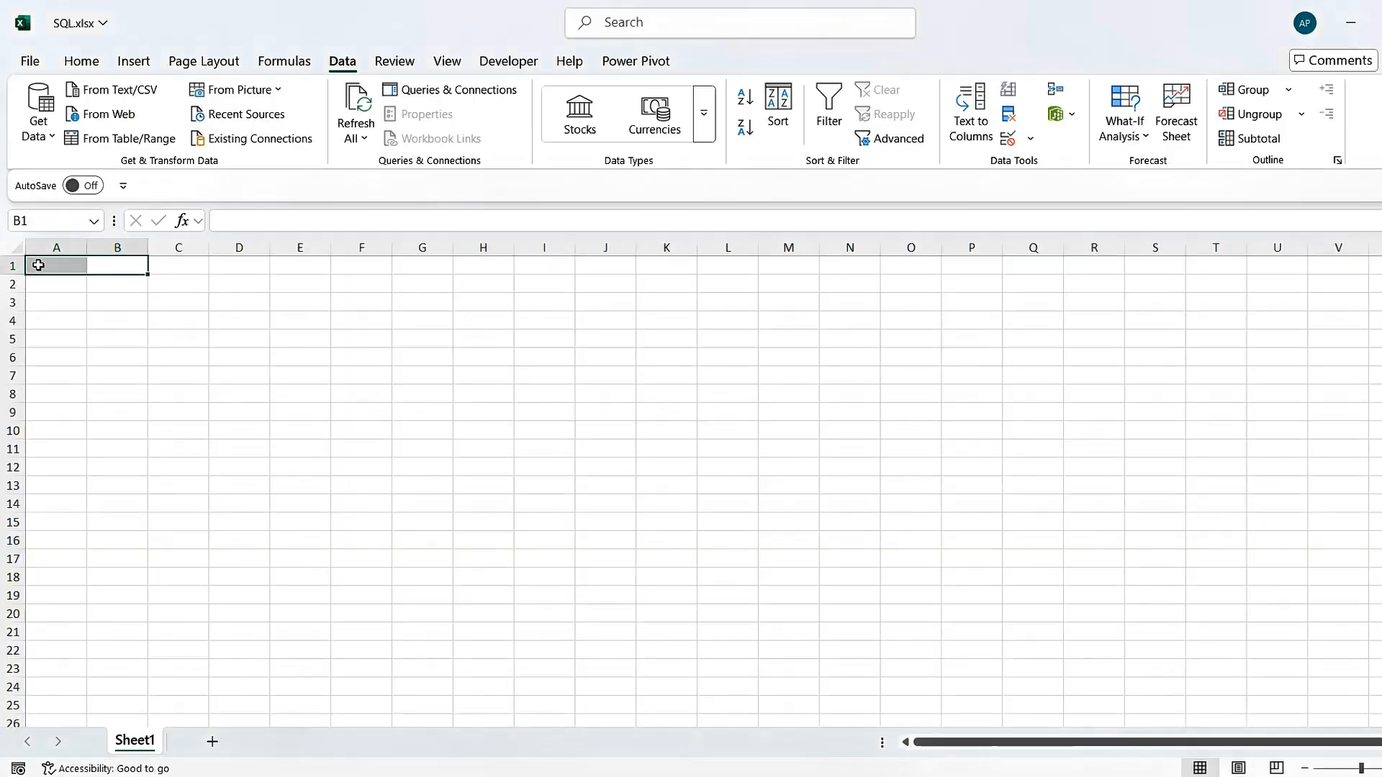
pyautogui.click(64, 269)
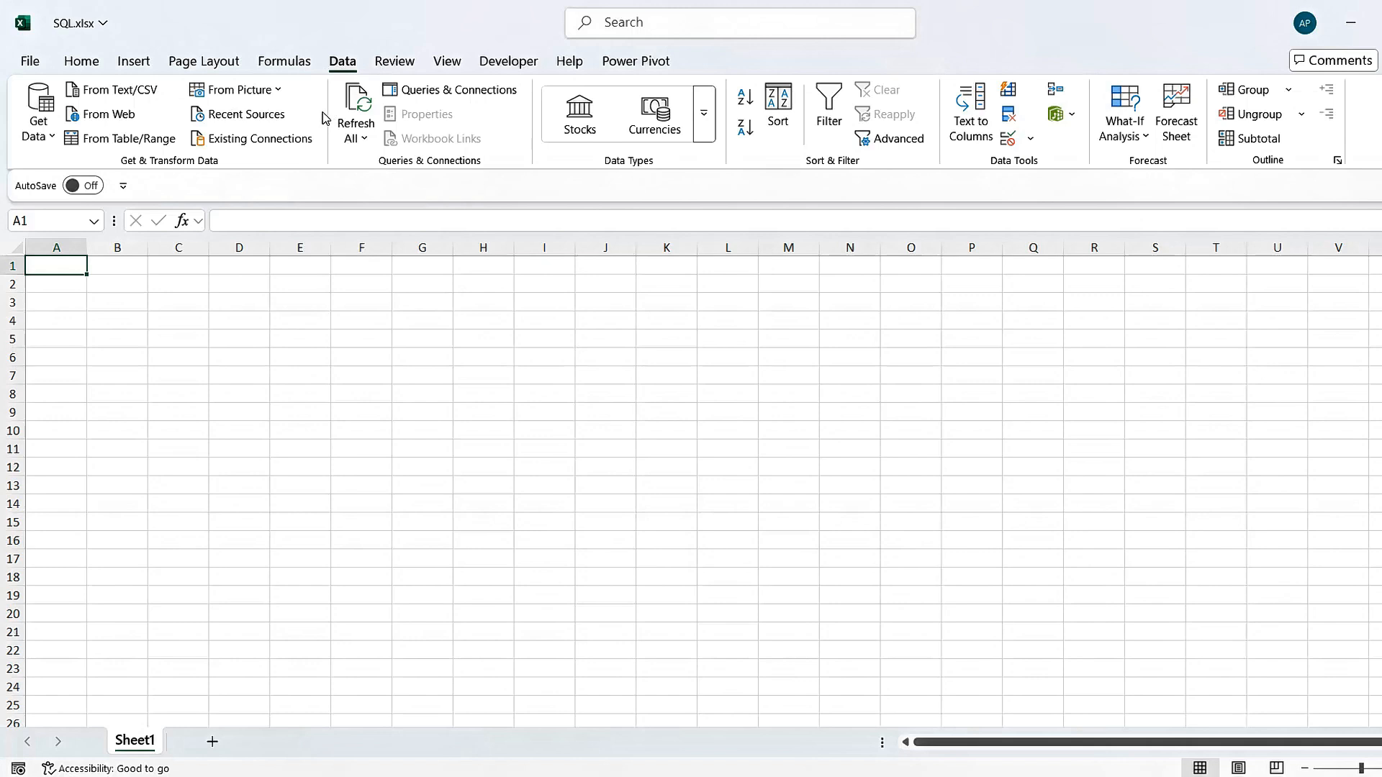
# - Start a data import from a SQL Server database and enter ajay007 as the server
pyautogui.click(52, 143)
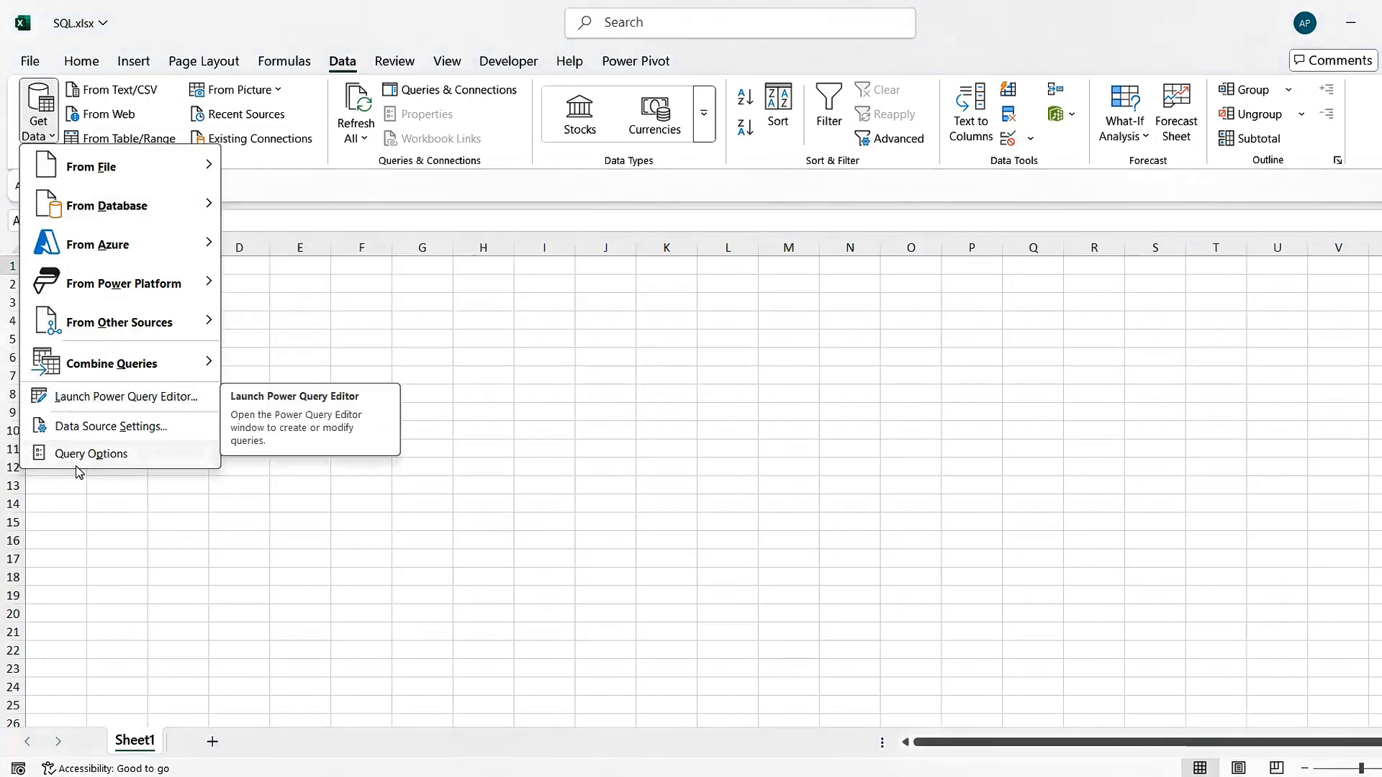
pyautogui.moveTo(140, 214)
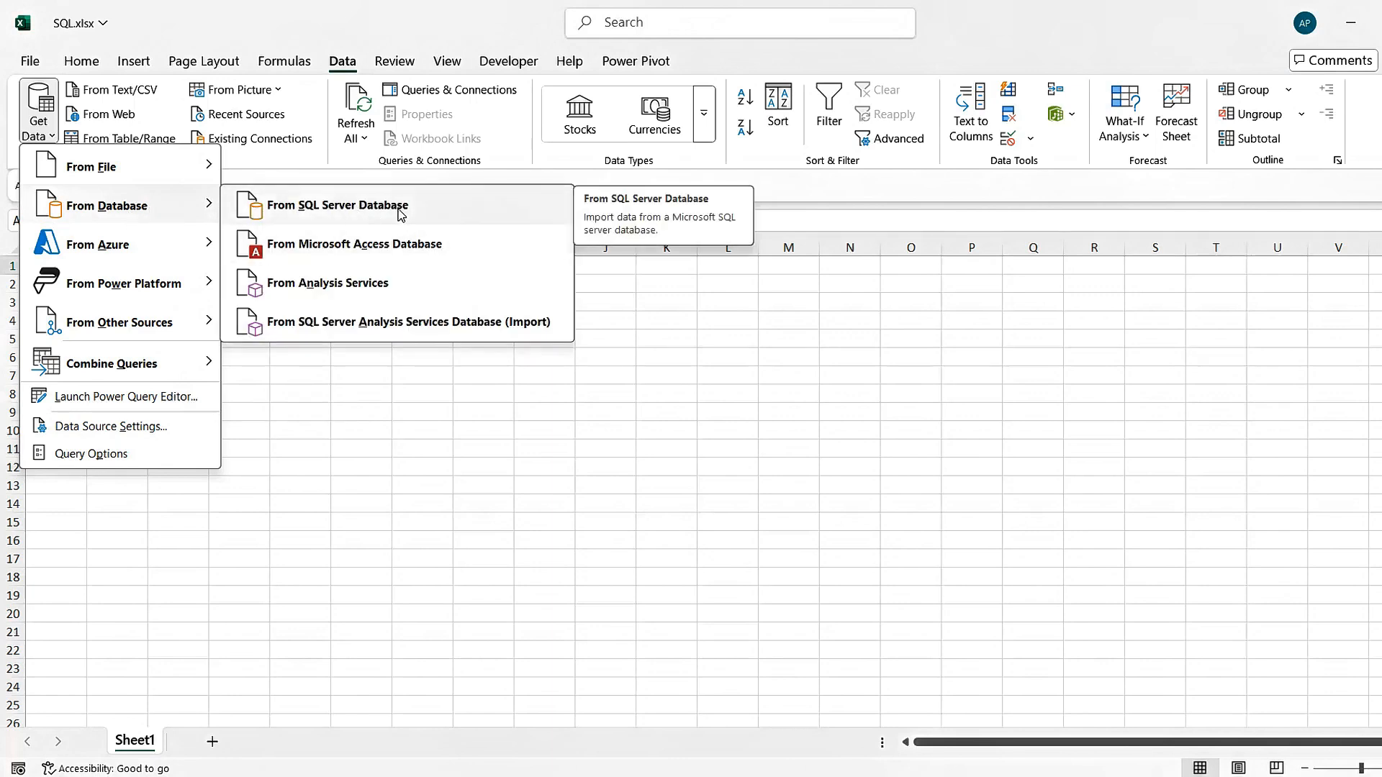
pyautogui.click(421, 214)
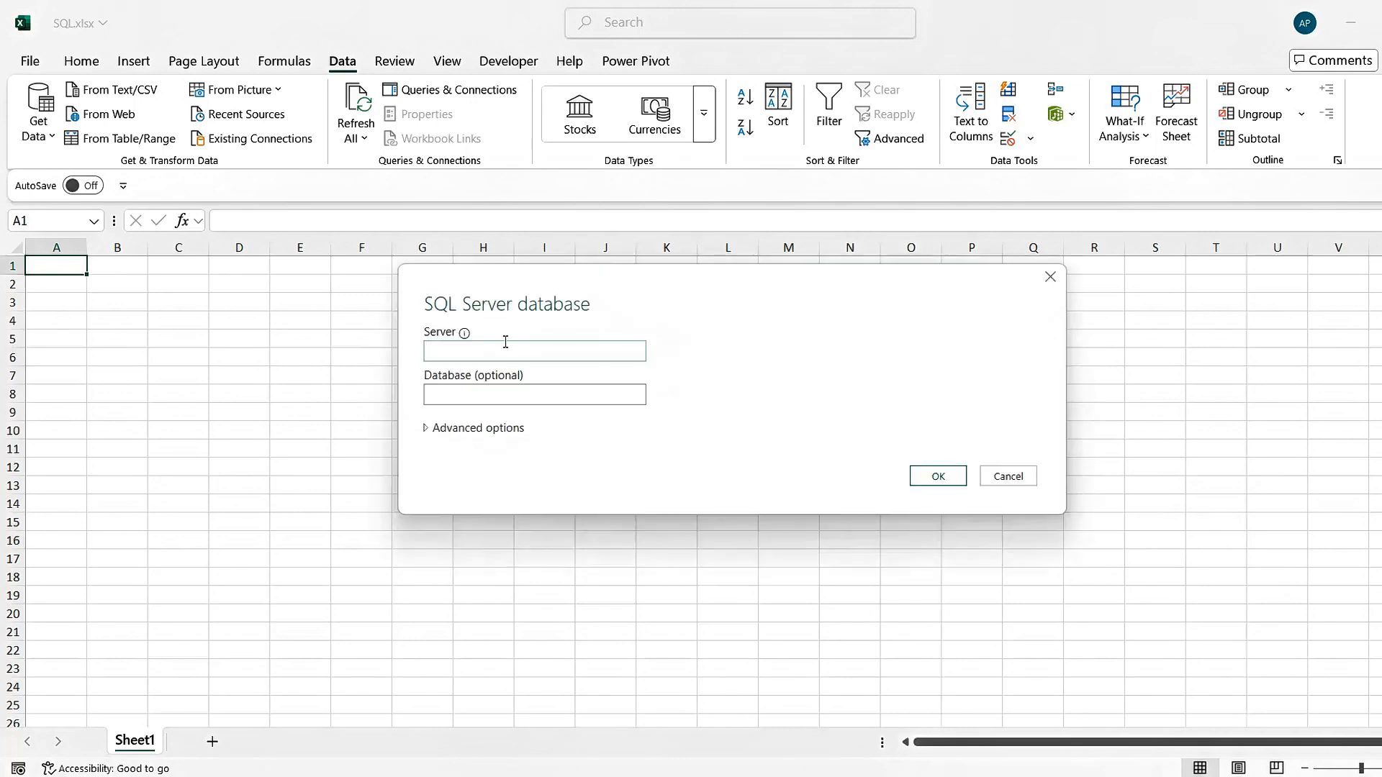
pyautogui.moveTo(699, 288); pyautogui.dragTo(629, 281)
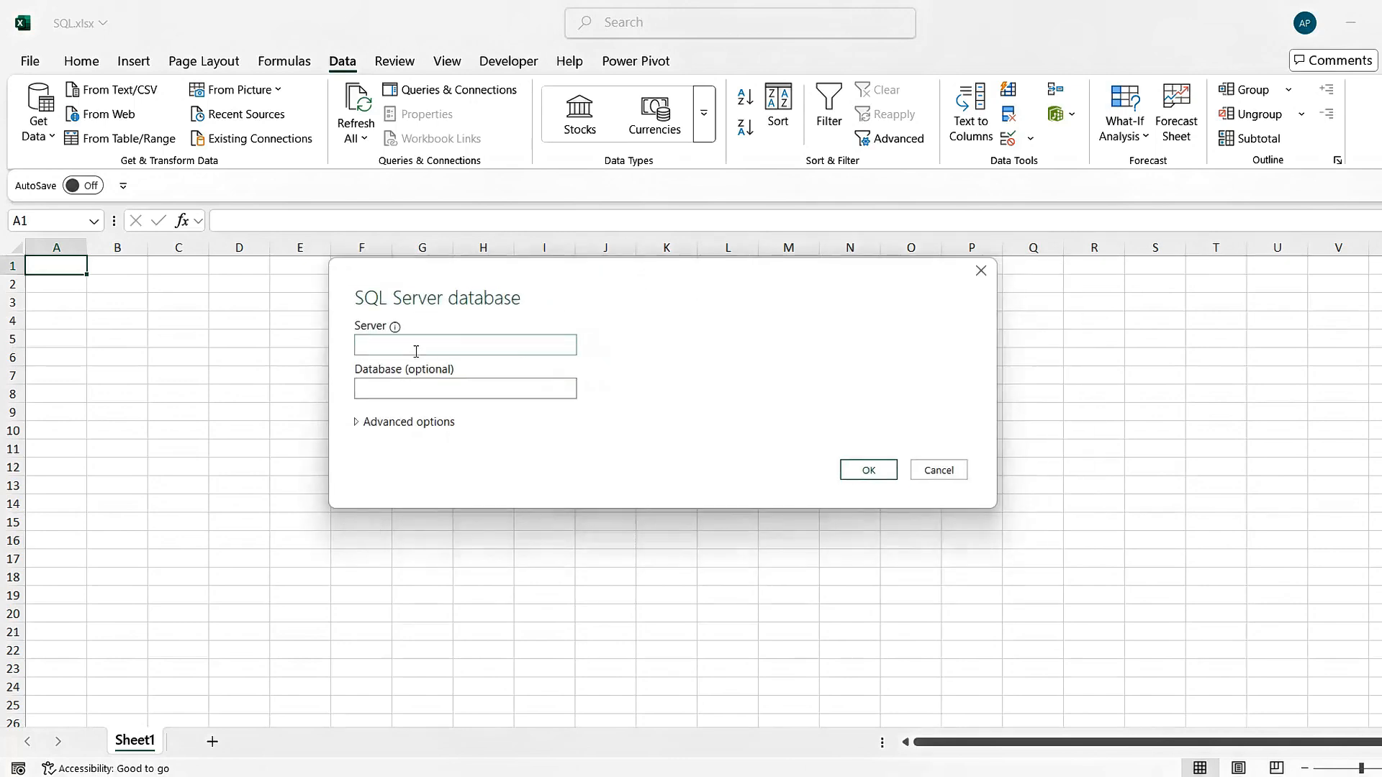
pyautogui.click(392, 351)
pyautogui.write('ajay007')
pyautogui.click(389, 389)
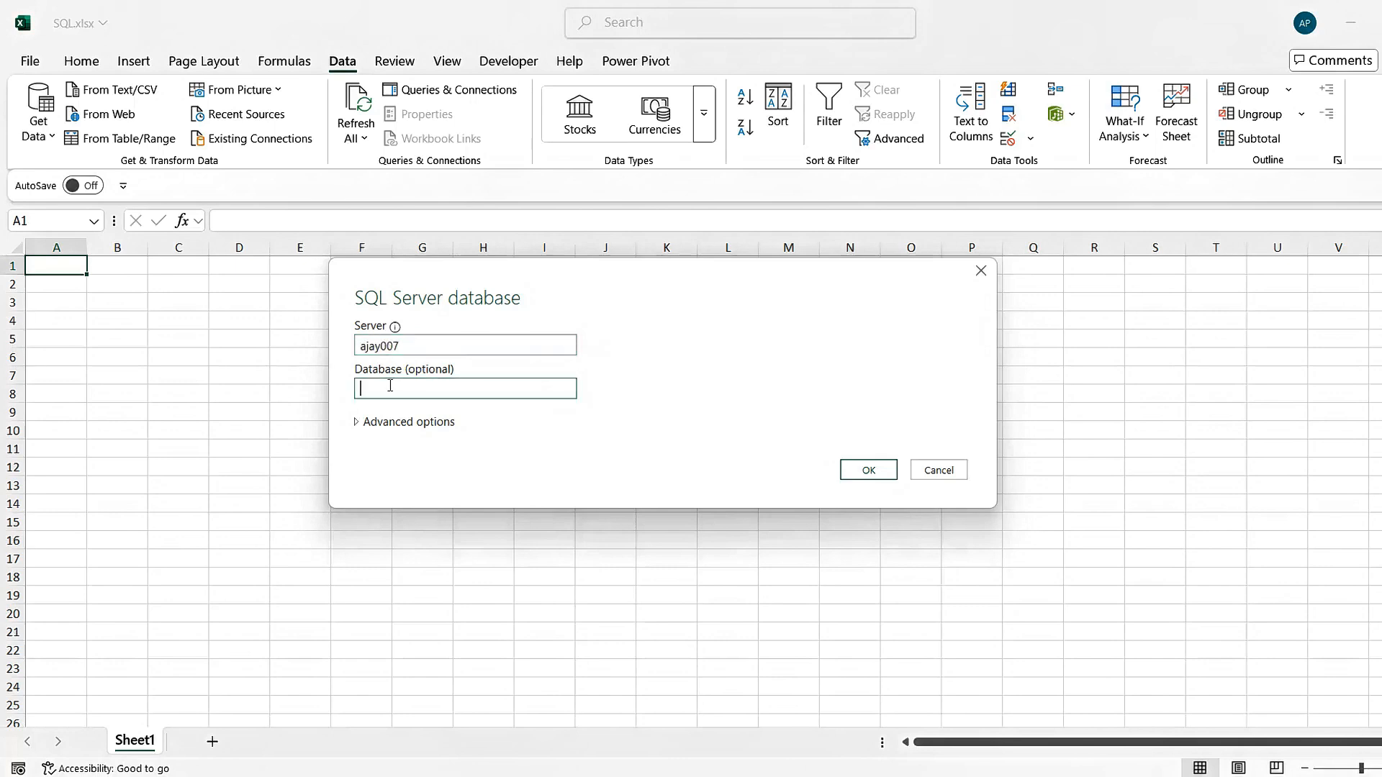
# - Enter adventureswork2019 as the database for the SQL Server connection
pyautogui.click(479, 351)
pyautogui.click(420, 388)
pyautogui.write('advd')
pyautogui.press('BackSpace')
pyautogui.press('BackSpace')
pyautogui.press('BackSpace')
pyautogui.write('tureswork2019')
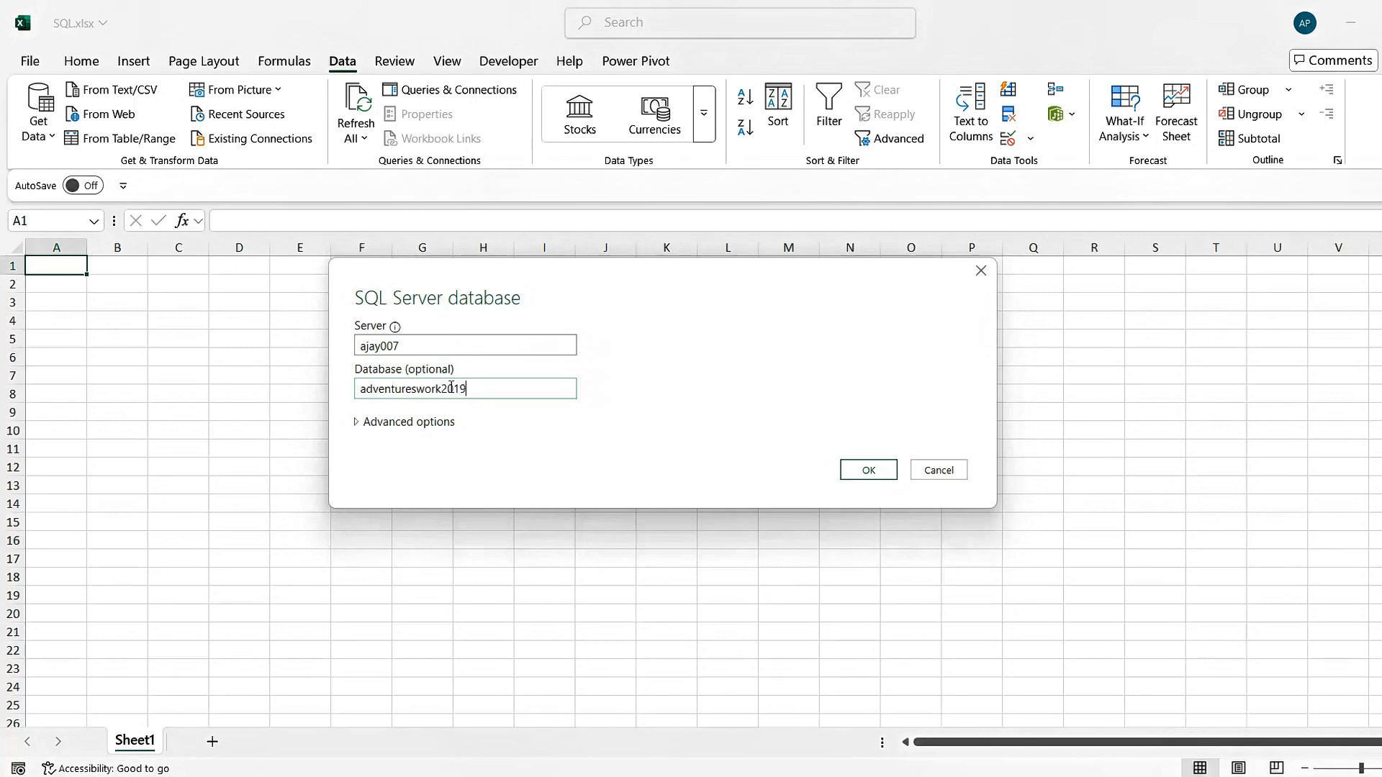
# - Supply the copied select * from dbo.duplicateRecords as the connection's SQL statement and submit the connection details
pyautogui.click(388, 424)
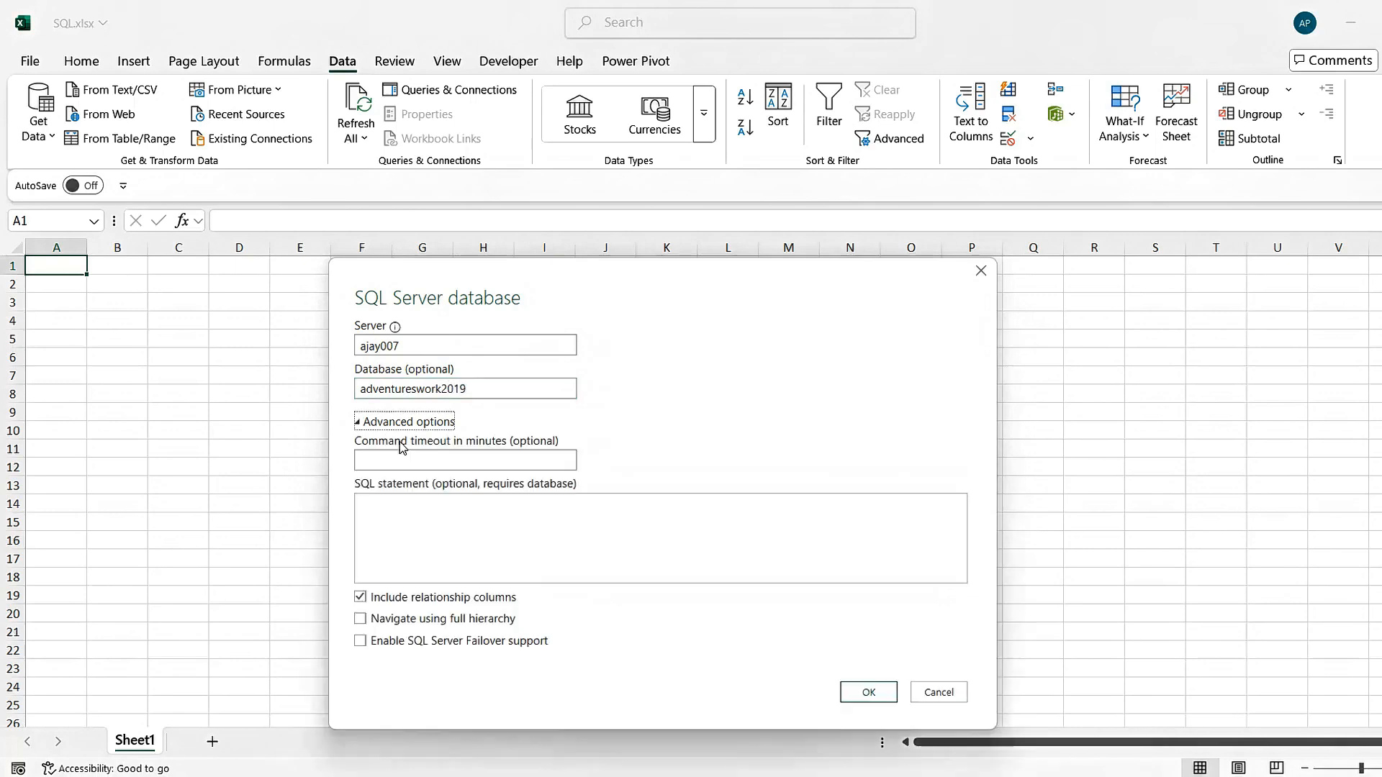
pyautogui.click(430, 518)
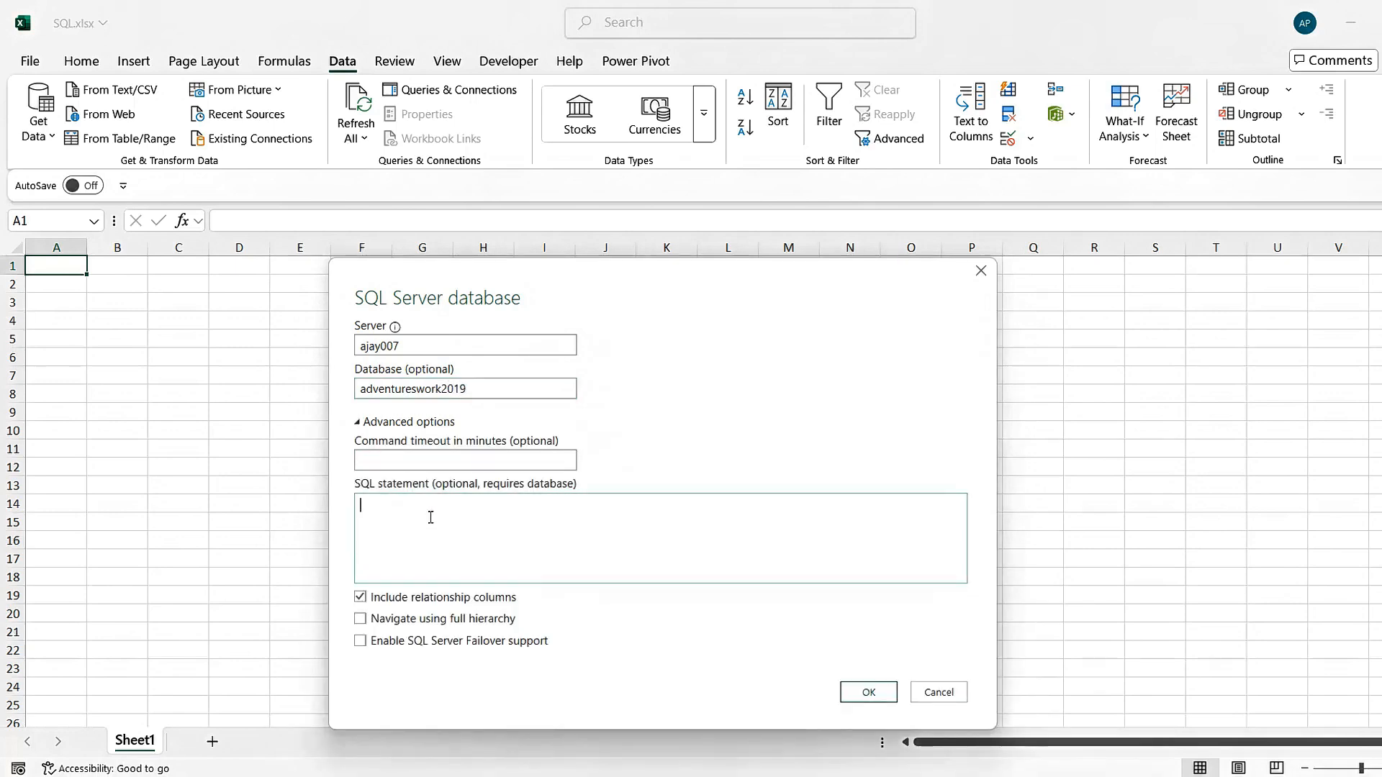
pyautogui.hotkey('ctrl', 'v')
pyautogui.doubleClick(460, 506)
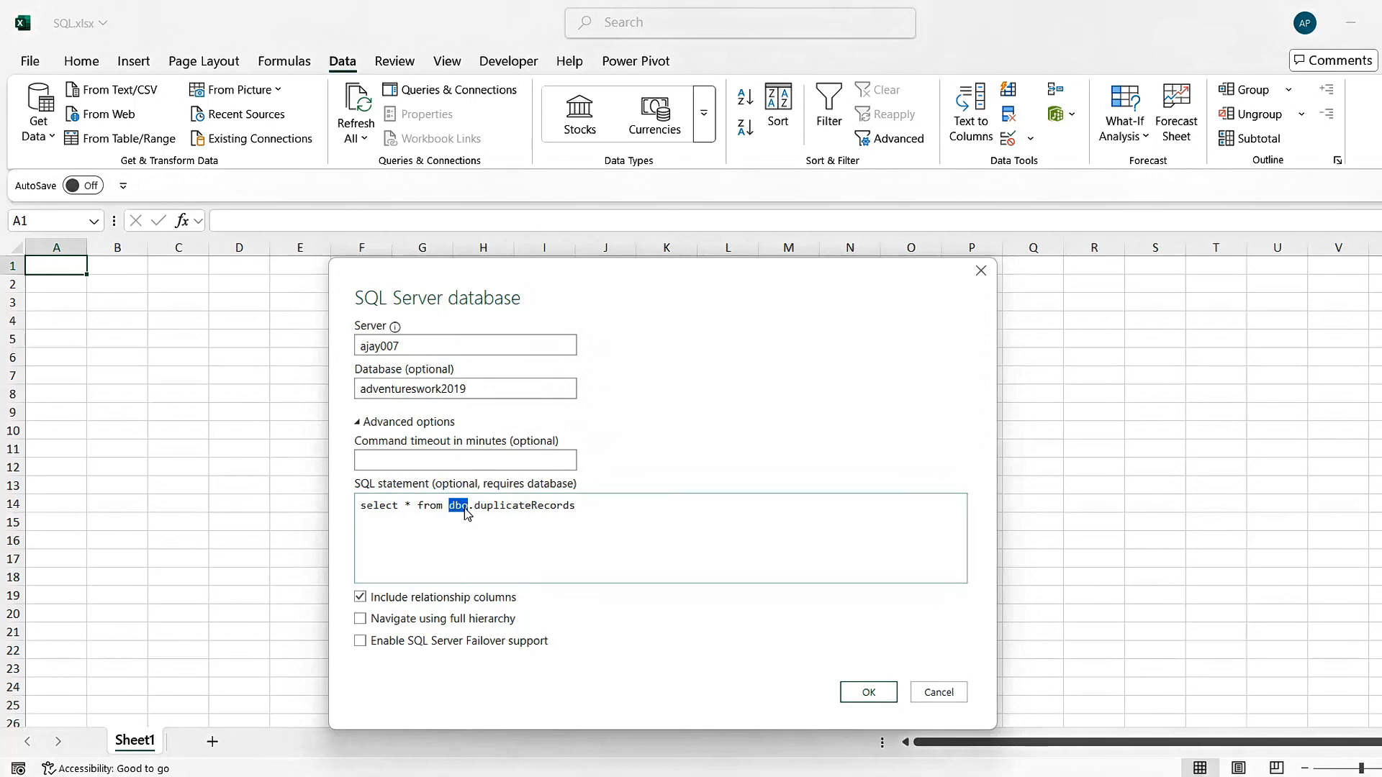
pyautogui.click(584, 505)
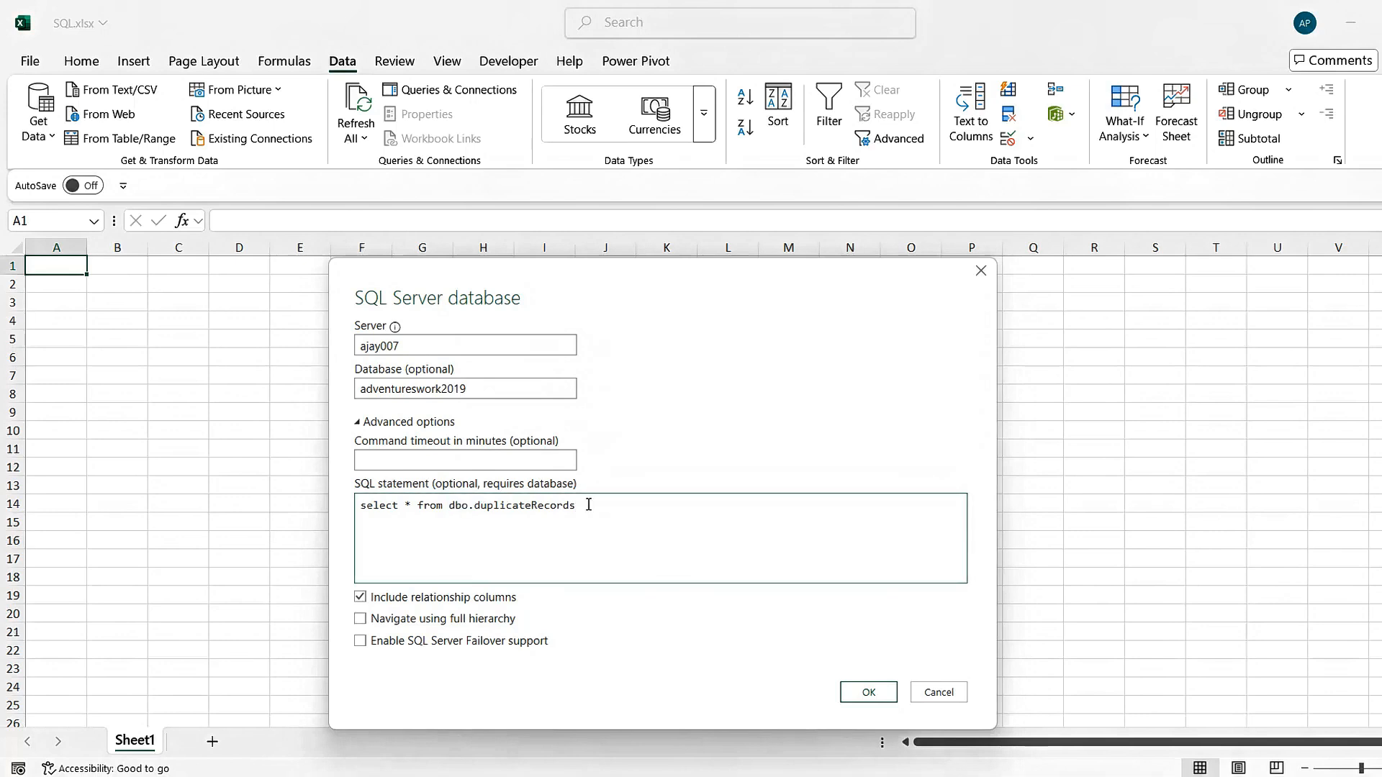
pyautogui.doubleClick(533, 507)
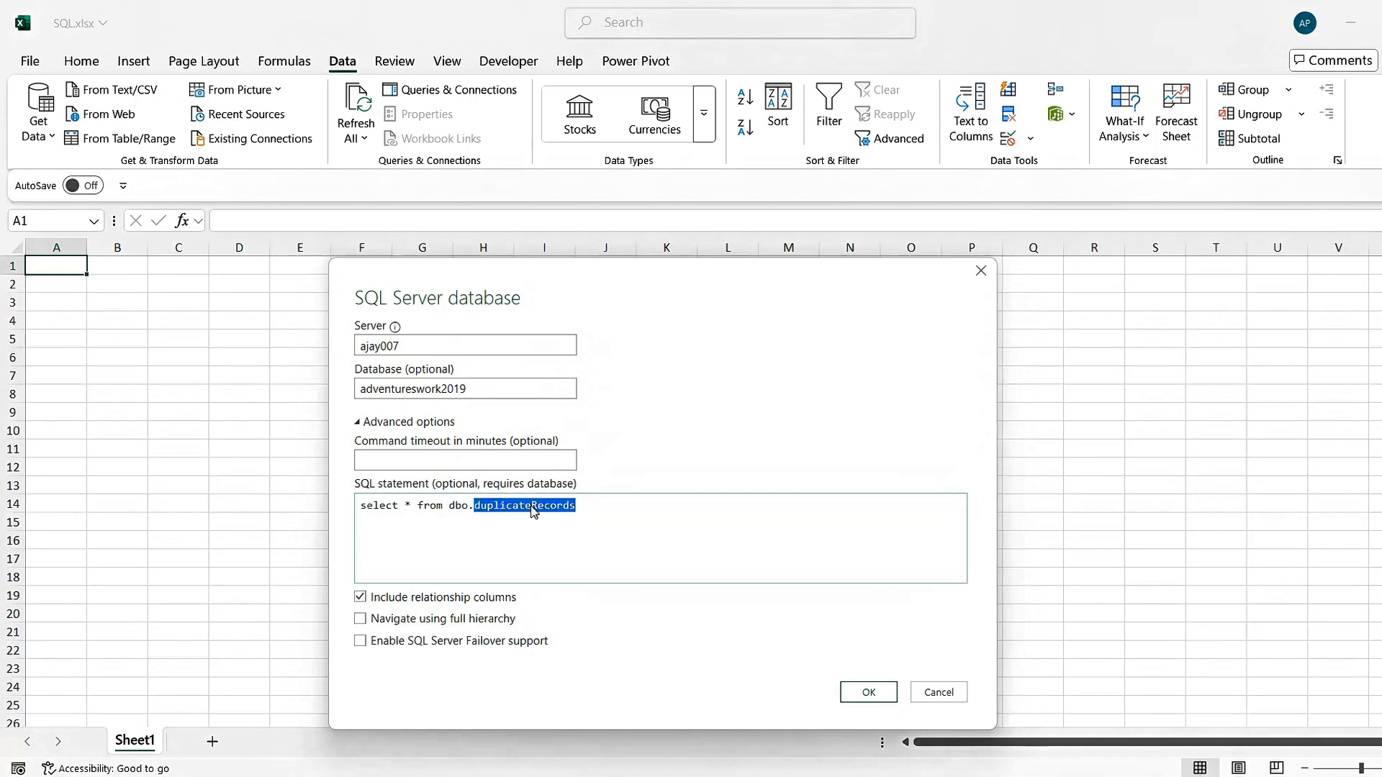
pyautogui.click(508, 536)
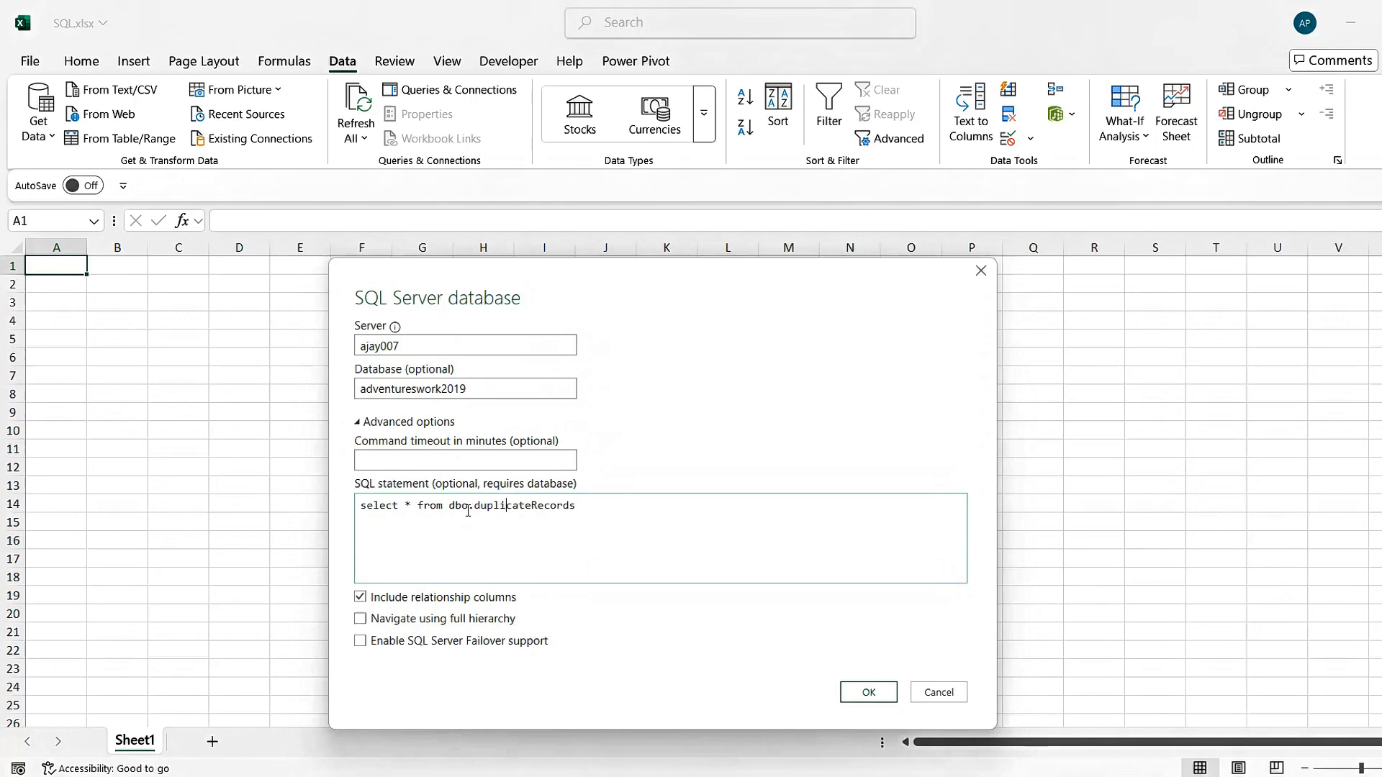
pyautogui.click(412, 506)
pyautogui.click(873, 695)
# - Correct the database name to adventureworks2019, connect, and open the returned data for transformation in Power Query Editor
pyautogui.click(416, 389)
pyautogui.press('BackSpace')
pyautogui.write('s')
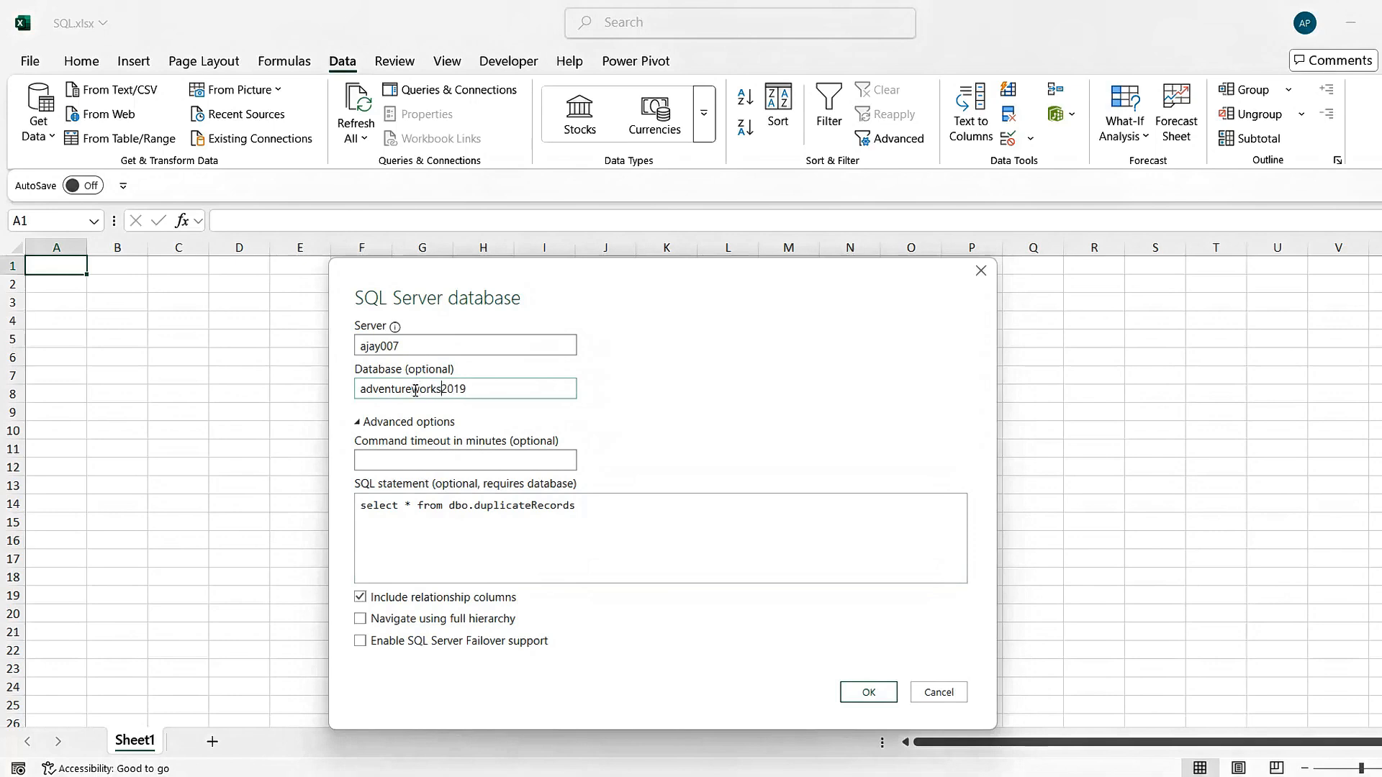
pyautogui.click(869, 693)
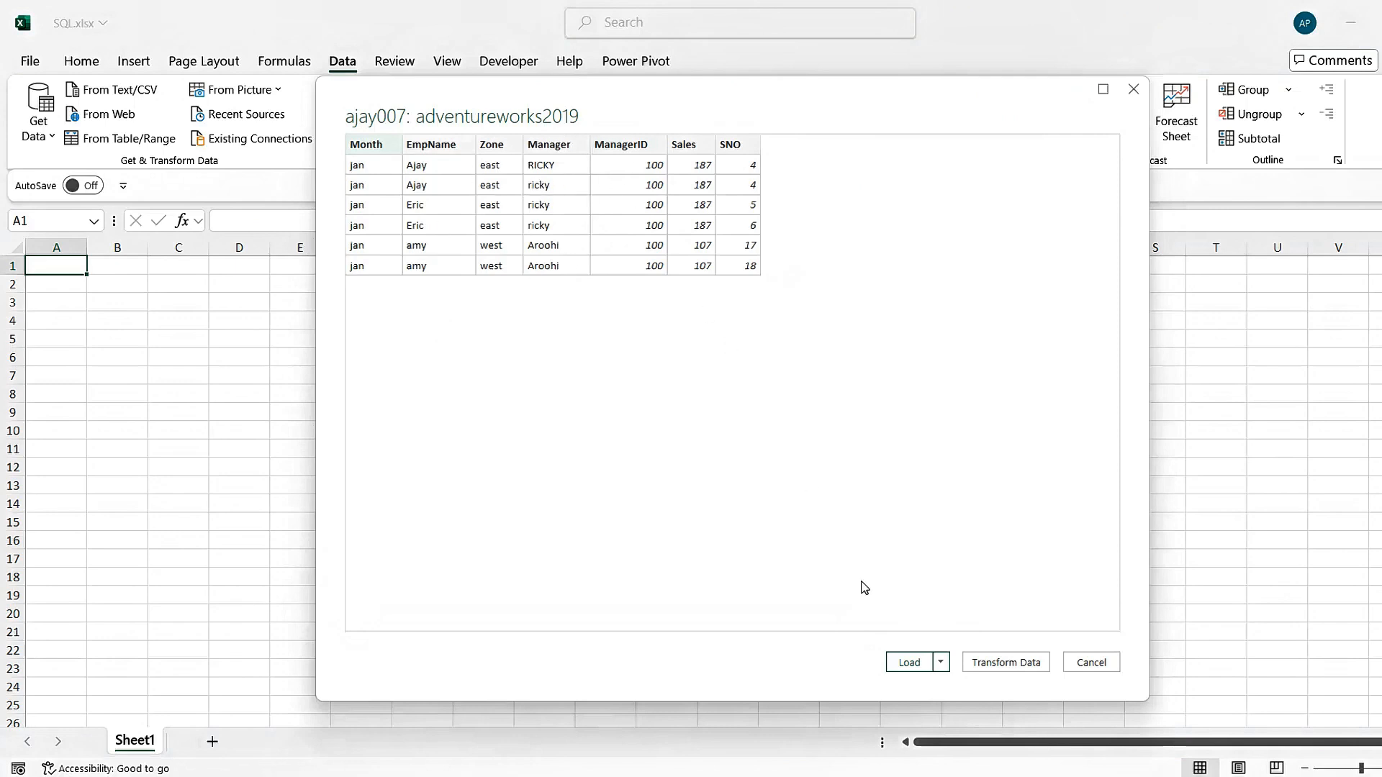
pyautogui.click(1010, 663)
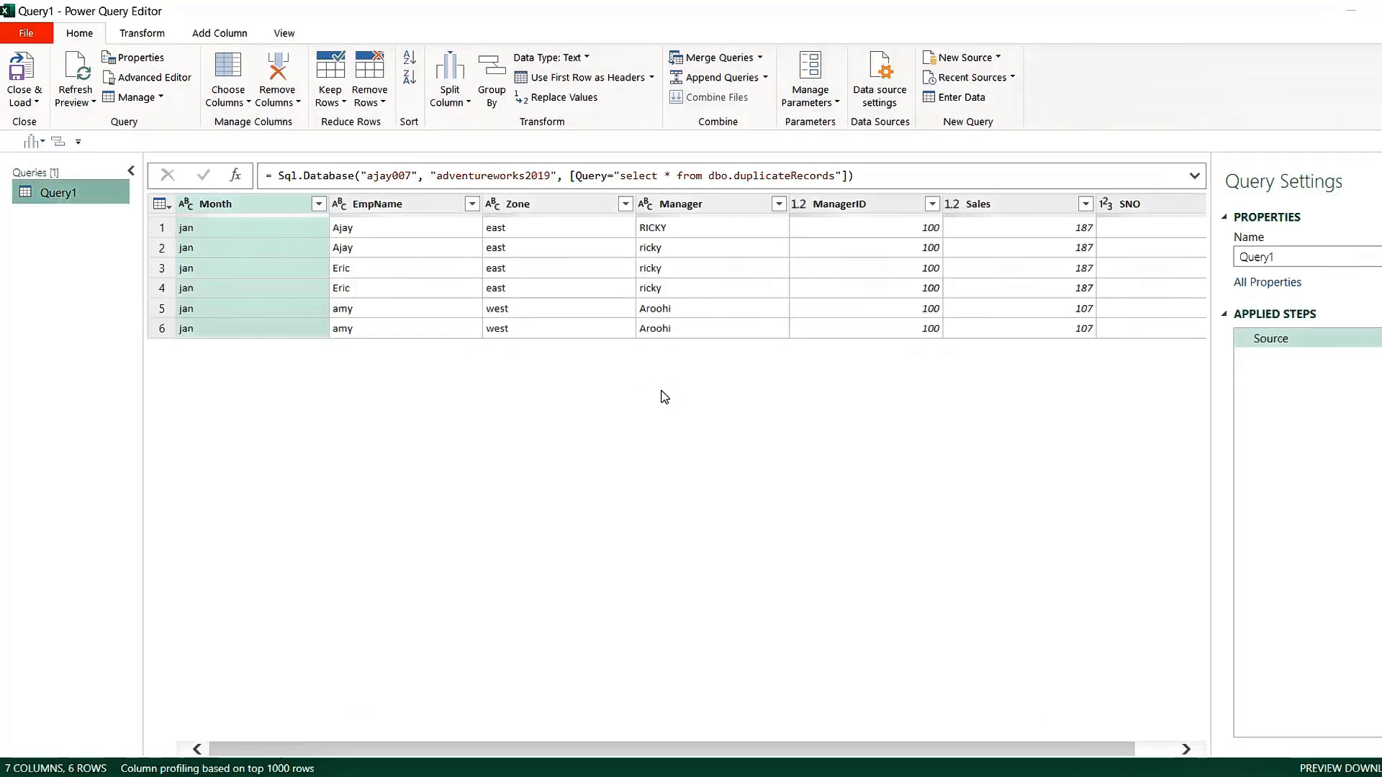
# - Examine the M code of Query1 in the Advanced Editor, especially the Sql.Database source expression, and close it unchanged
pyautogui.click(290, 36)
pyautogui.click(511, 83)
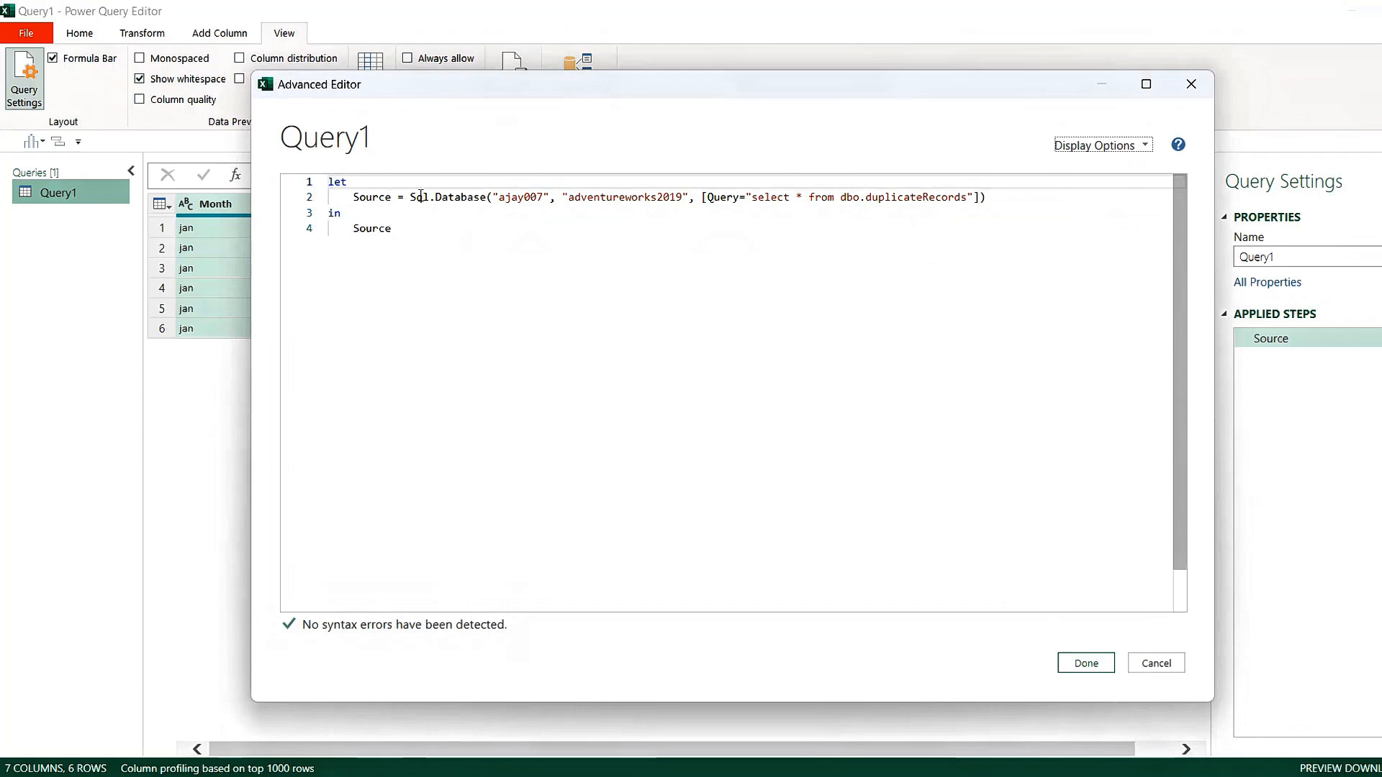
pyautogui.click(409, 196)
pyautogui.keyDown('shift'); pyautogui.click(1017, 200); pyautogui.keyUp('shift')
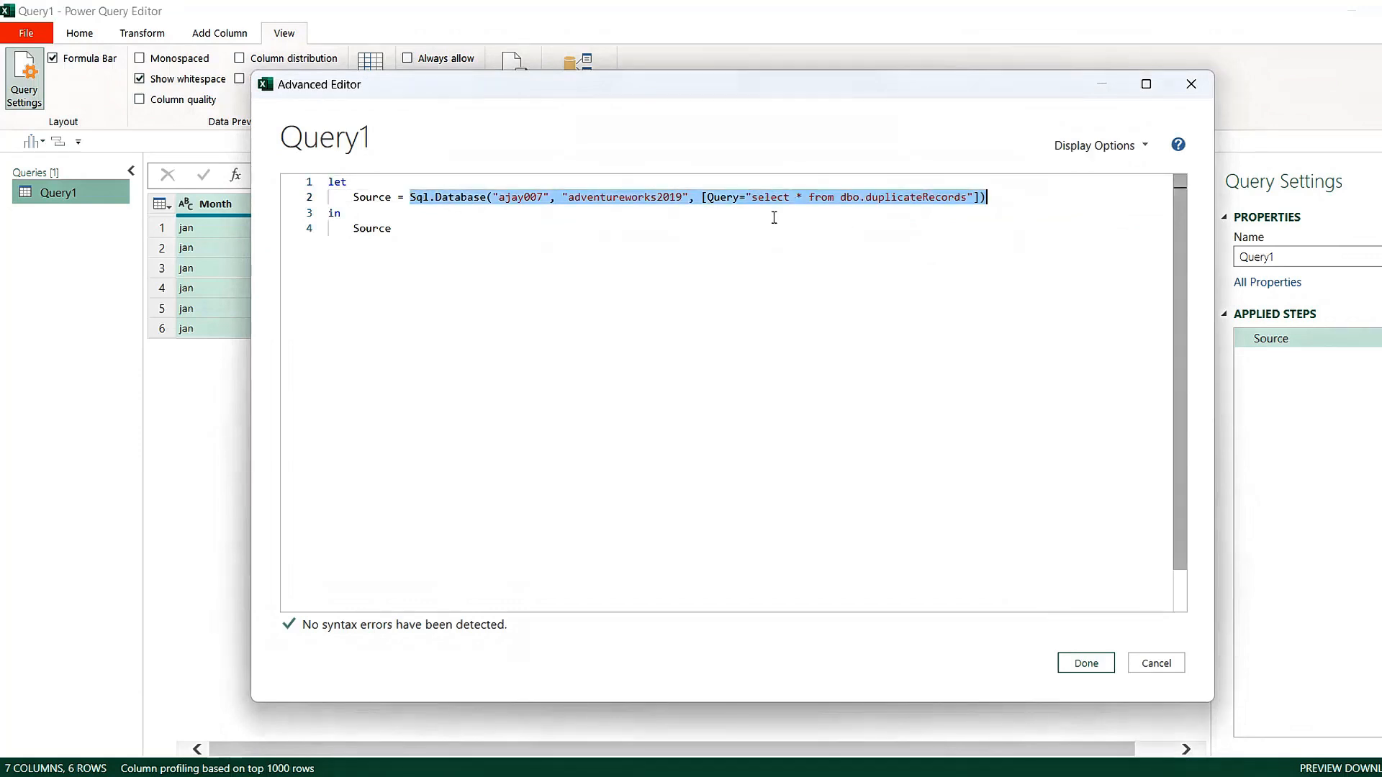
pyautogui.click(741, 227)
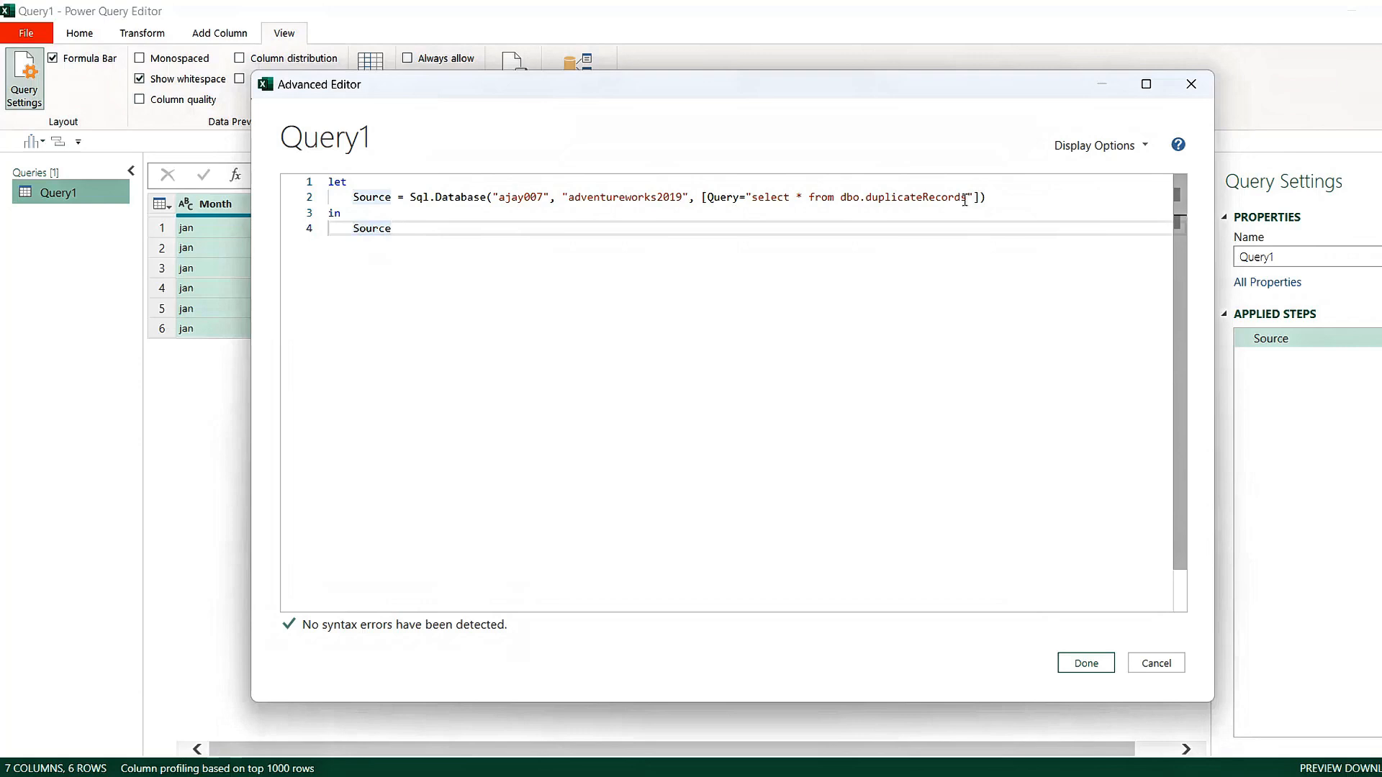
pyautogui.click(994, 202)
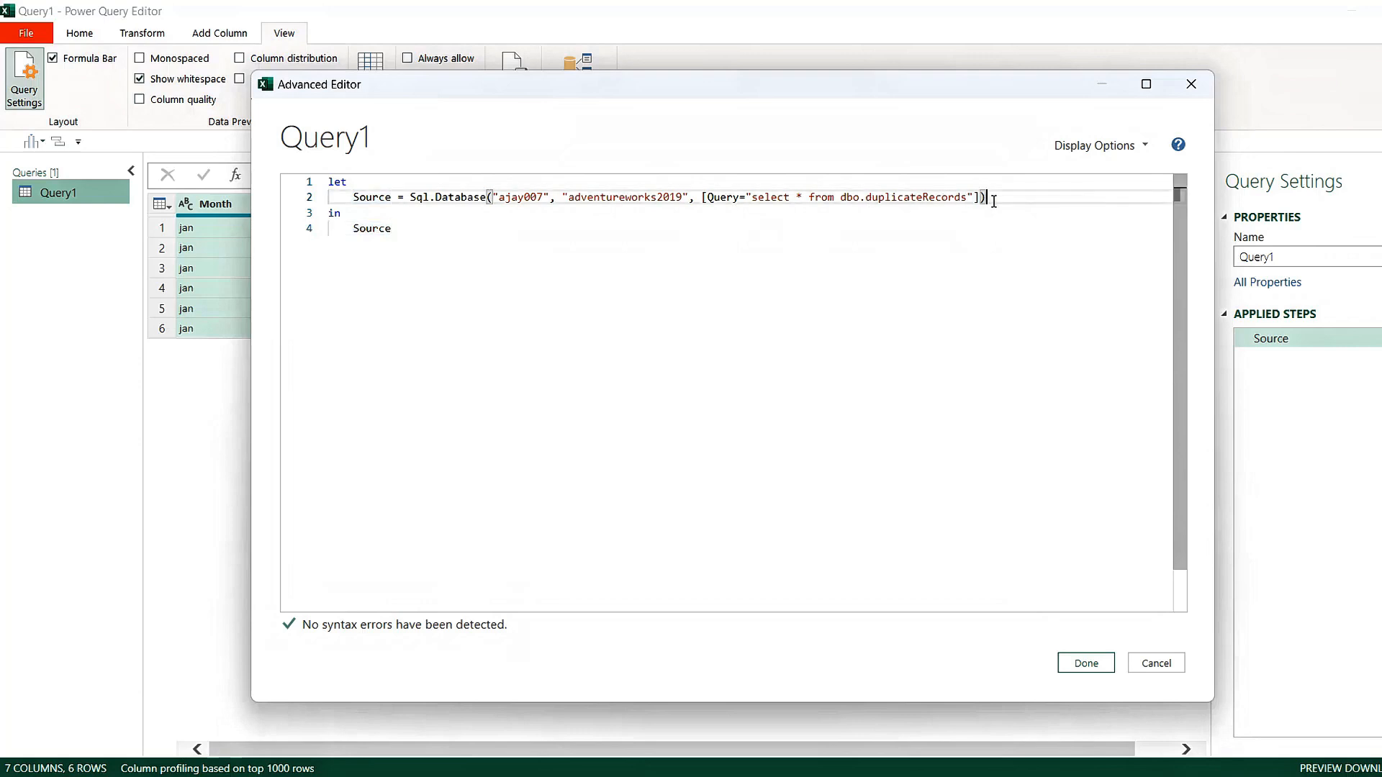
pyautogui.click(913, 210)
pyautogui.click(890, 200)
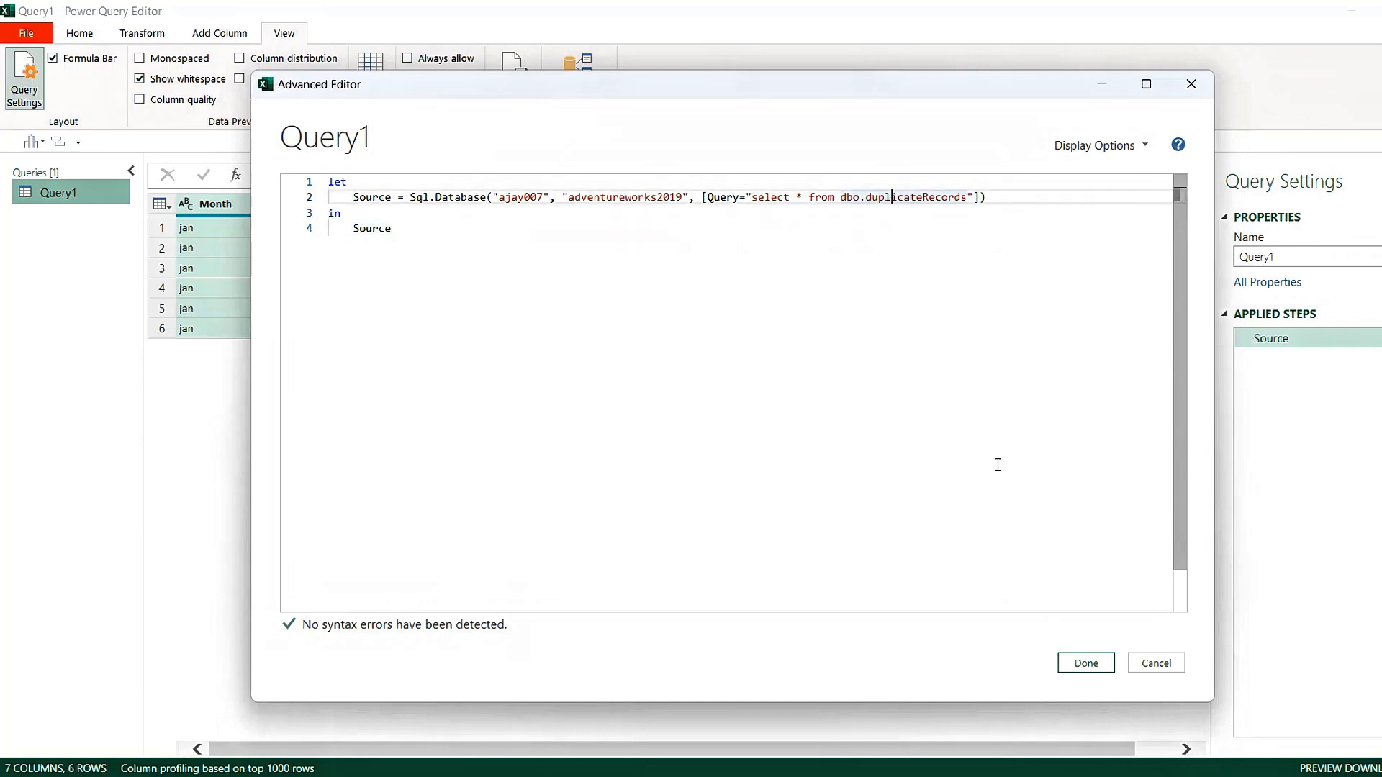
pyautogui.click(1085, 666)
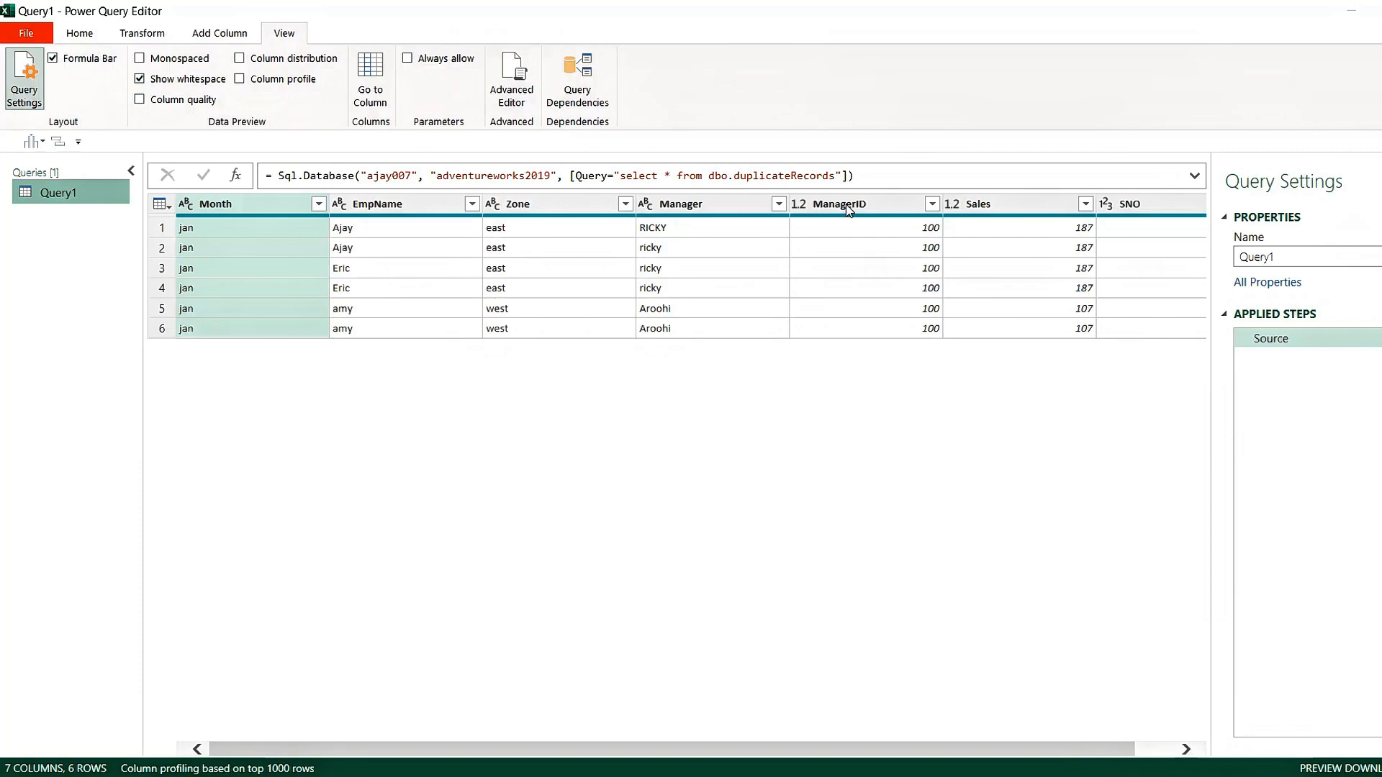
# - Reopen Query1's M code in the Advanced Editor and move the window clear of the preview's column headings
pyautogui.click(677, 178)
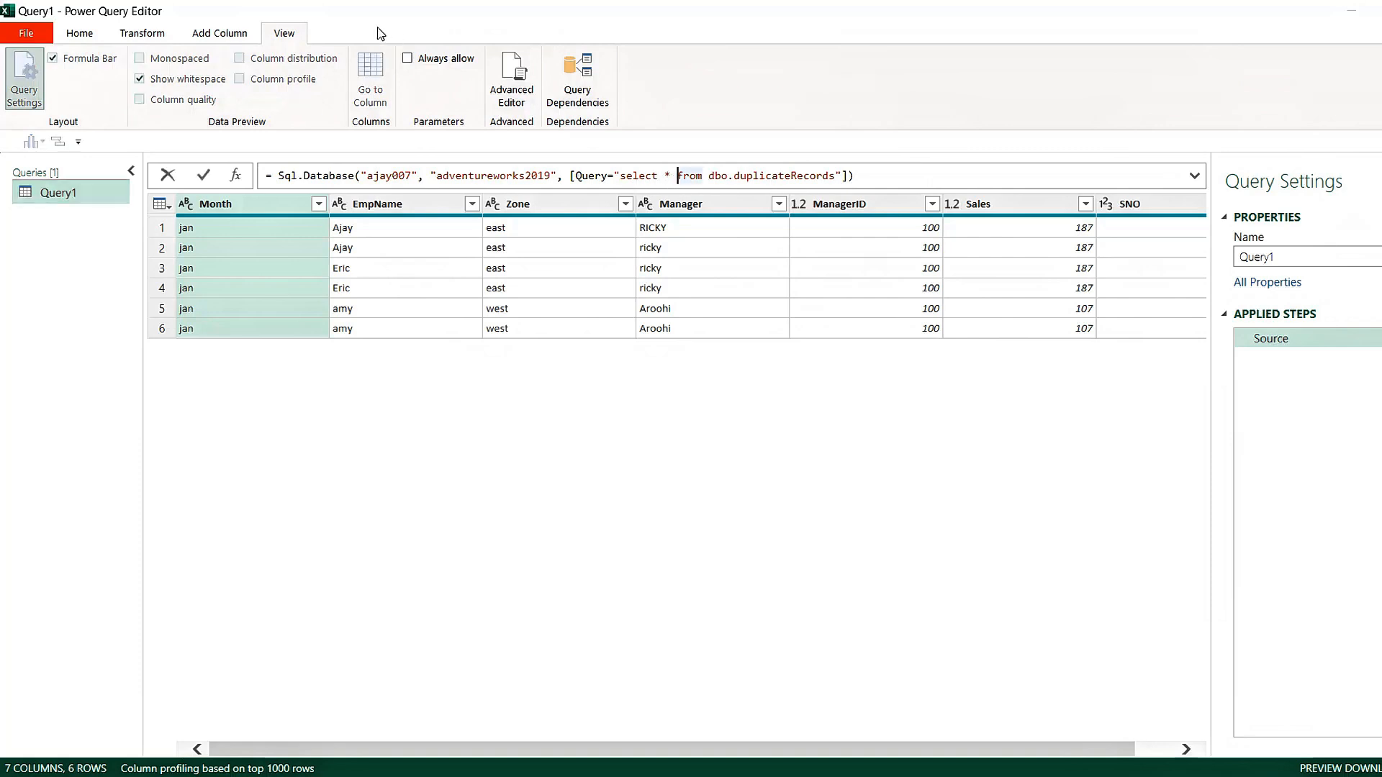
pyautogui.click(515, 82)
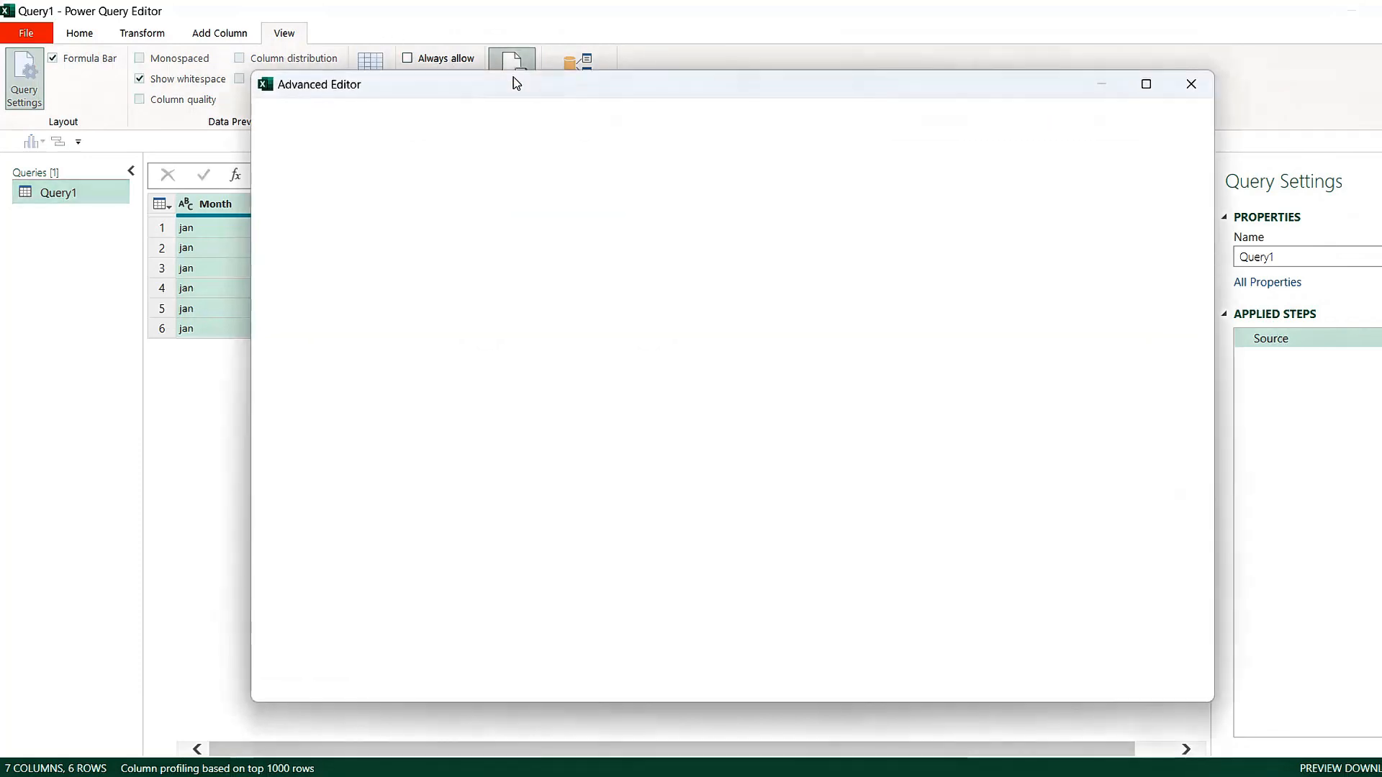
pyautogui.click(688, 210)
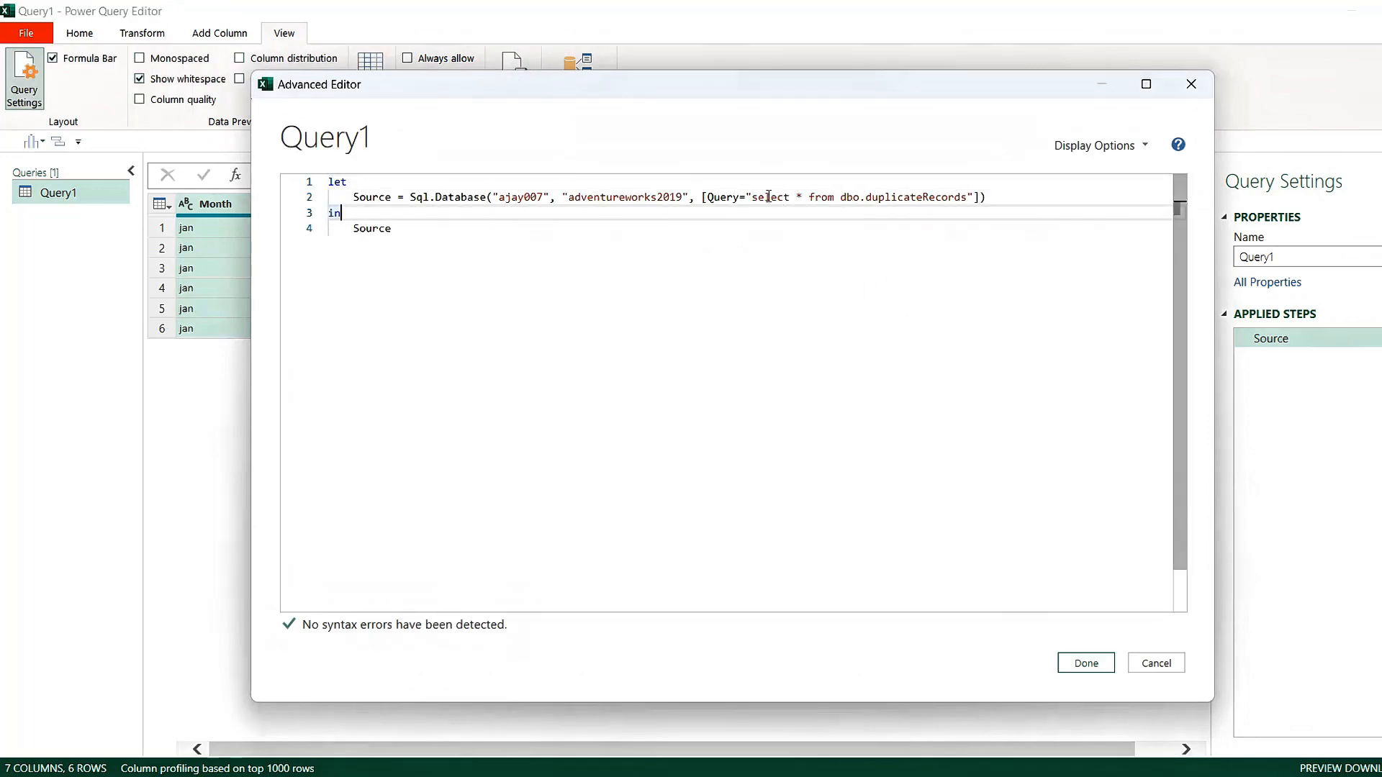
pyautogui.click(847, 196)
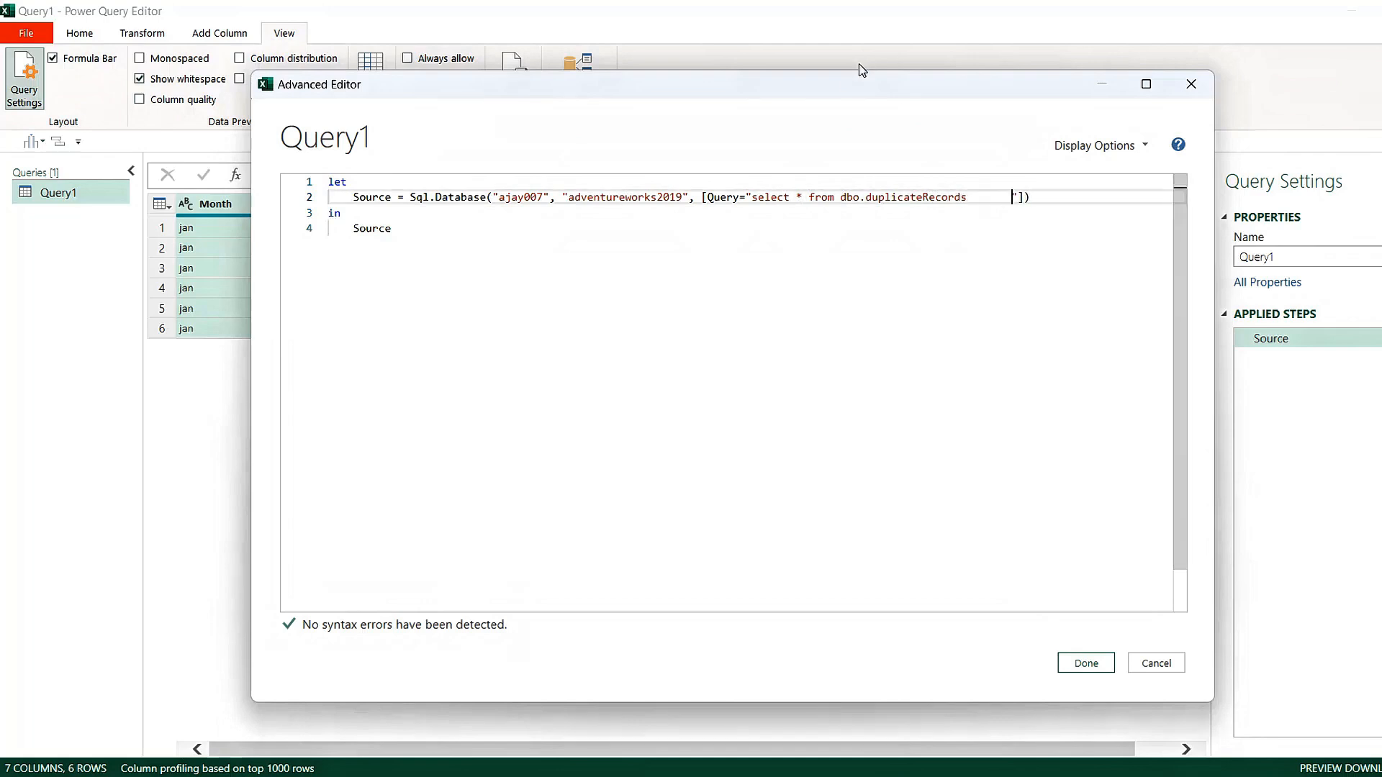
pyautogui.moveTo(843, 85); pyautogui.dragTo(757, 284)
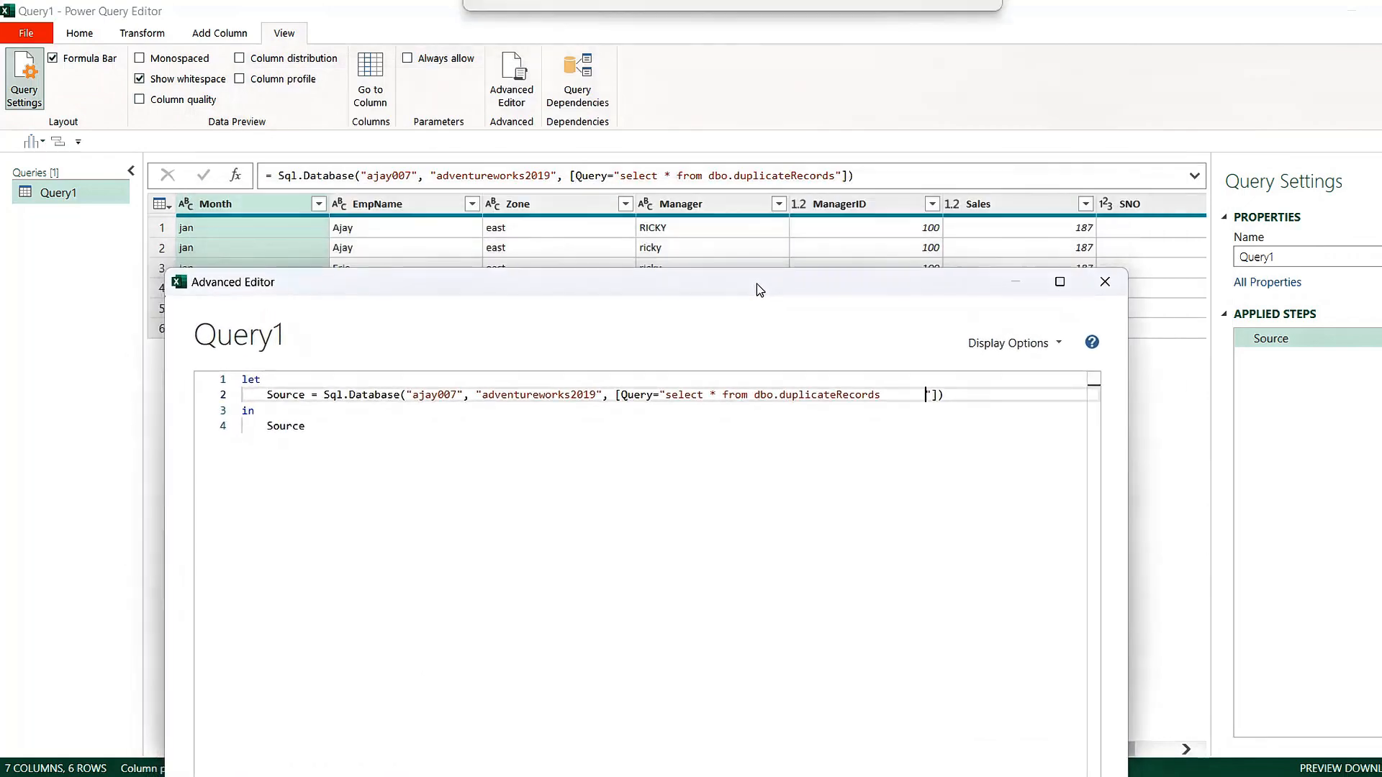
# - Add where Zone = 'east' after dbo.duplicateRecords in the SQL statement of the Source line
pyautogui.press('Left')
pyautogui.press('Left')
pyautogui.press('Left')
pyautogui.press('Left')
pyautogui.press('Left')
pyautogui.press('Left')
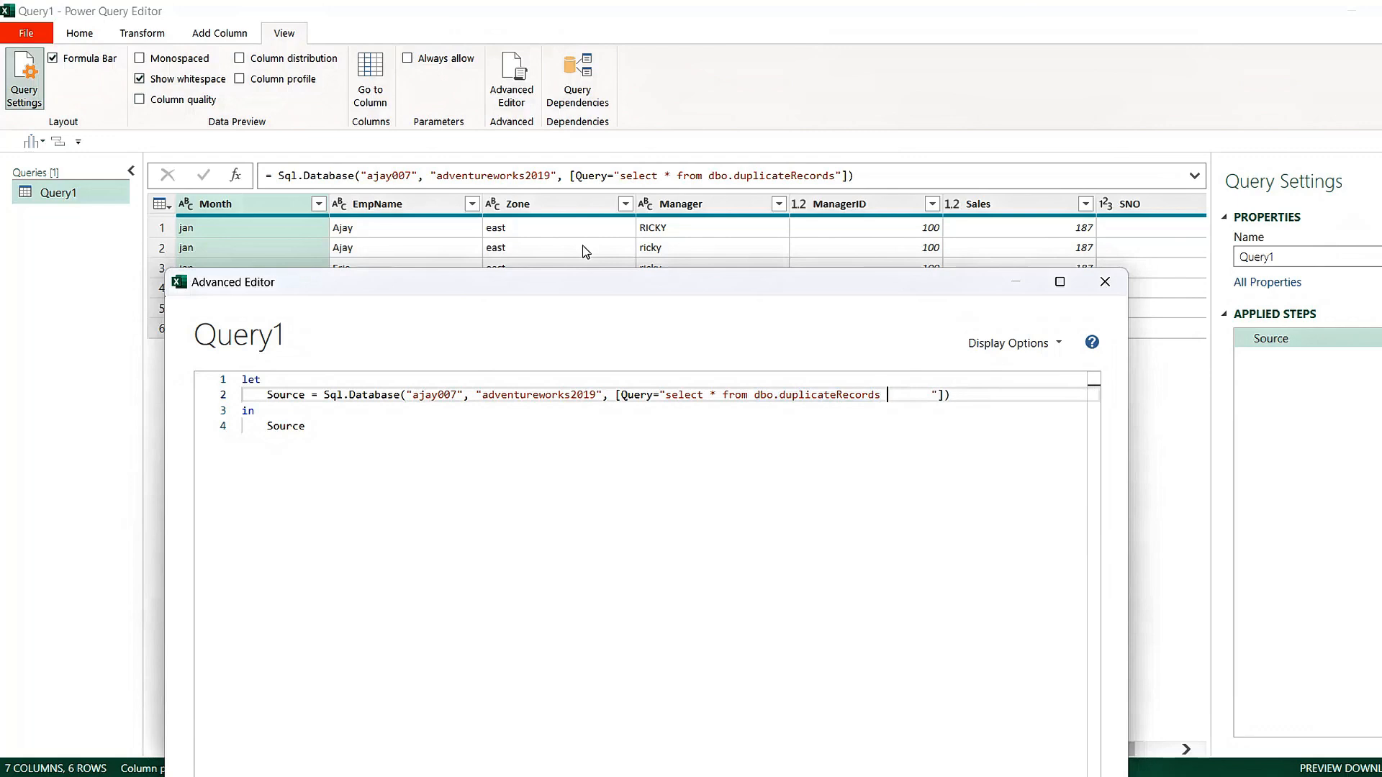
pyautogui.write('where Zone')
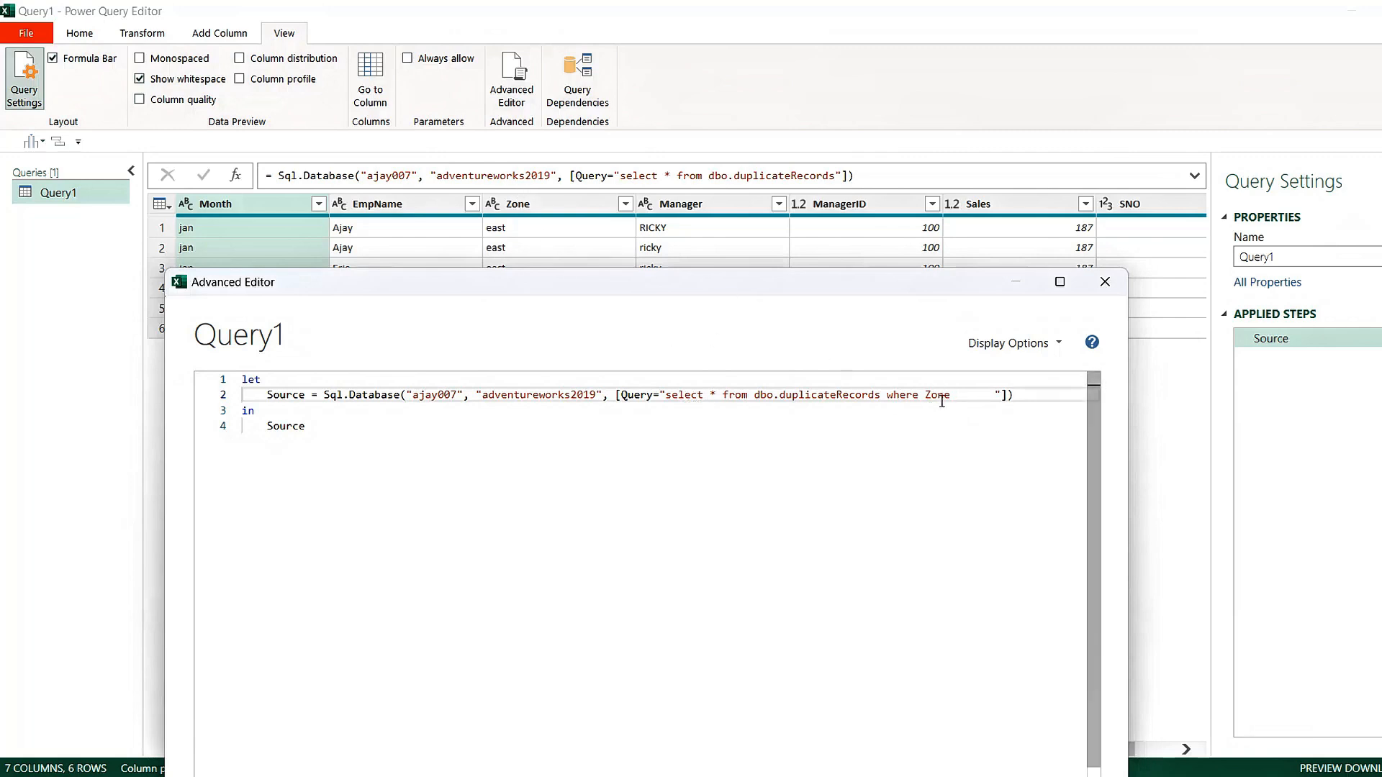
pyautogui.write("= '")
pyautogui.write("east'")
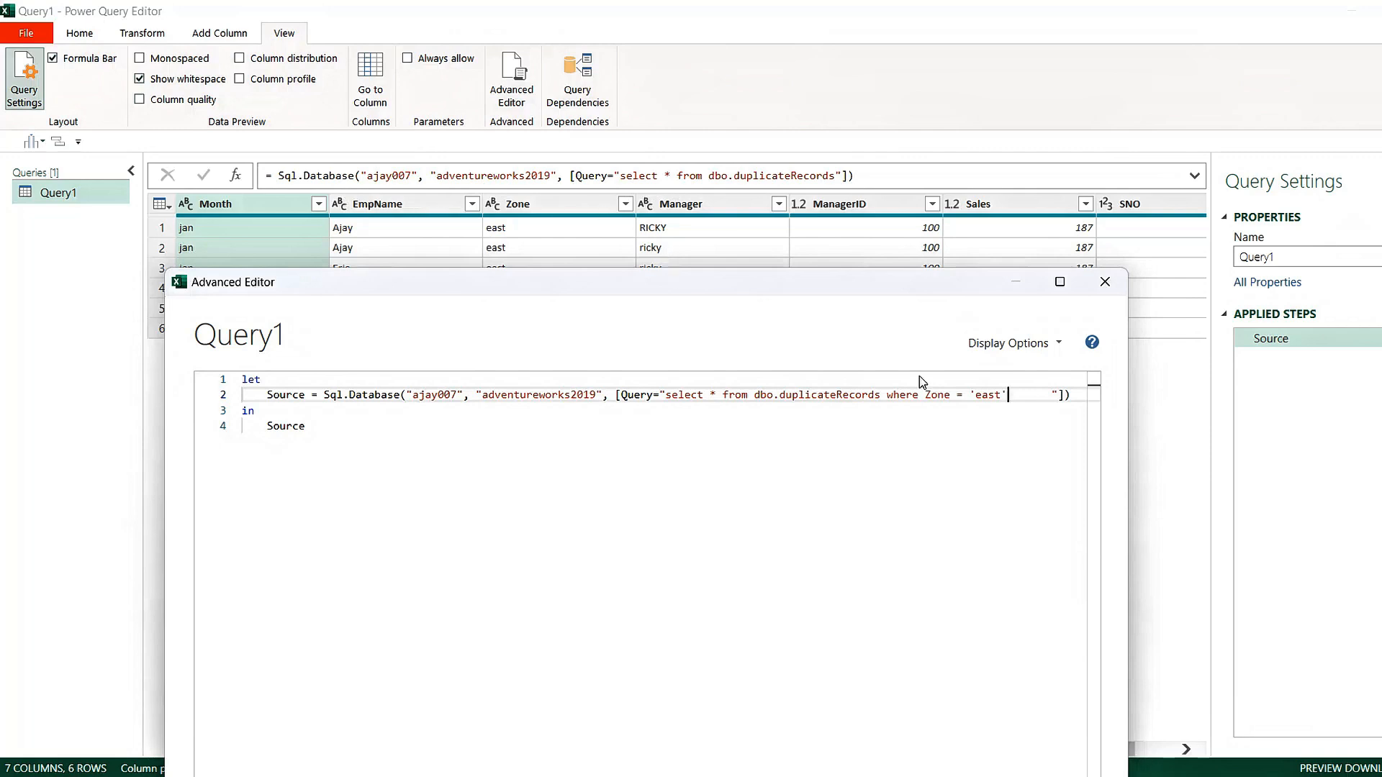
# - Remove the extra spaces between 'east' and the closing quotation mark of the SQL statement
pyautogui.click(1045, 400)
pyautogui.press('BackSpace')
pyautogui.press('BackSpace')
pyautogui.press('BackSpace')
pyautogui.press('BackSpace')
pyautogui.press('BackSpace')
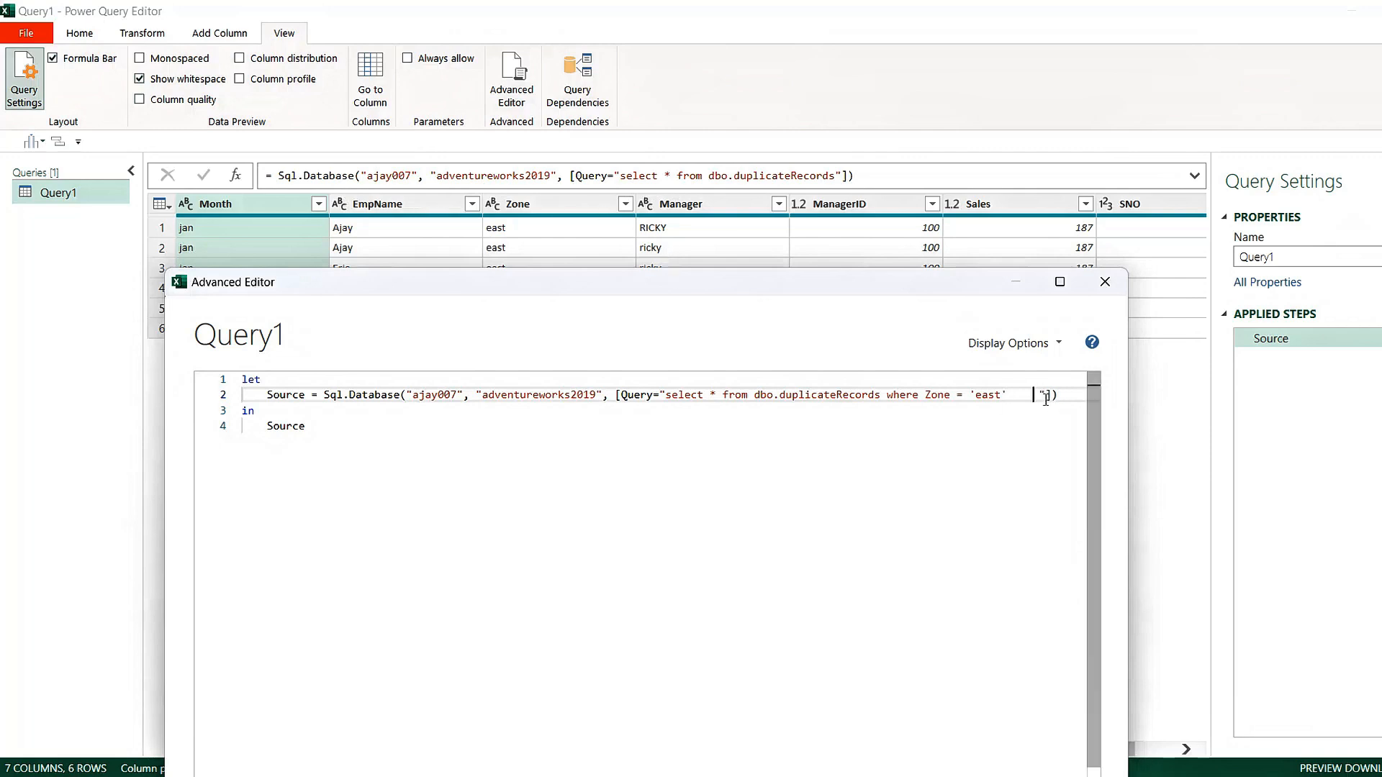
pyautogui.press('BackSpace')
pyautogui.press('BackSpace')
# - Apply the edited M code and approve running the native database query filtered on Zone = 'east'
pyautogui.moveTo(810, 293); pyautogui.dragTo(940, 419)
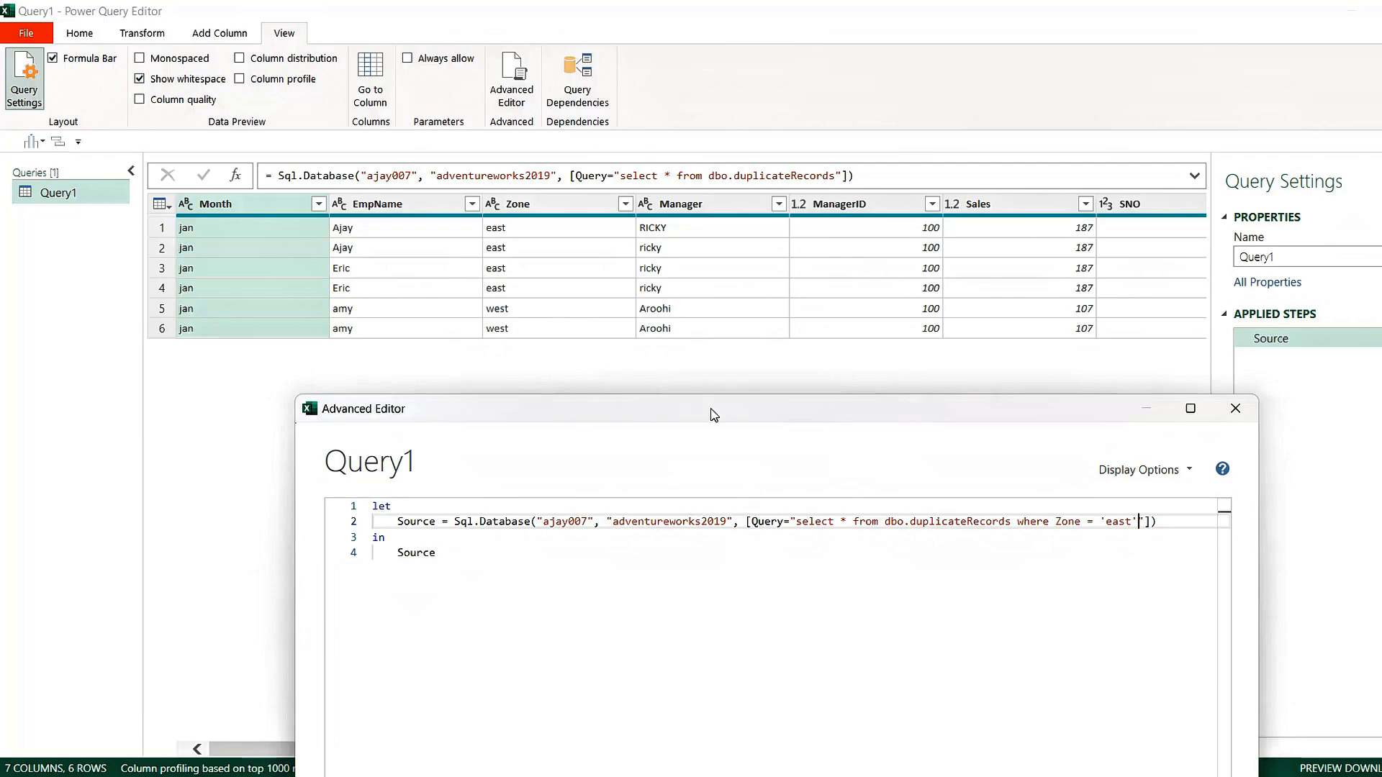
pyautogui.moveTo(717, 418); pyautogui.dragTo(625, 95)
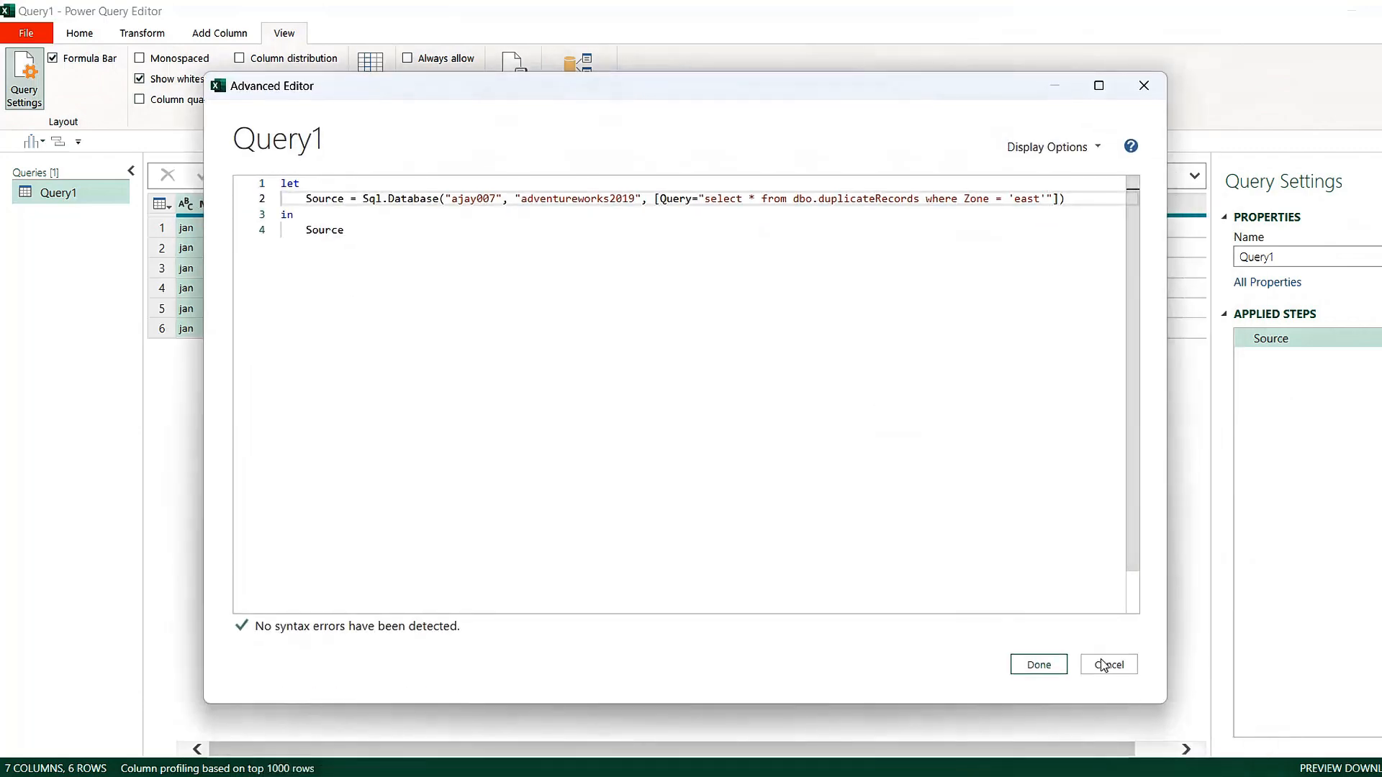
pyautogui.click(1040, 664)
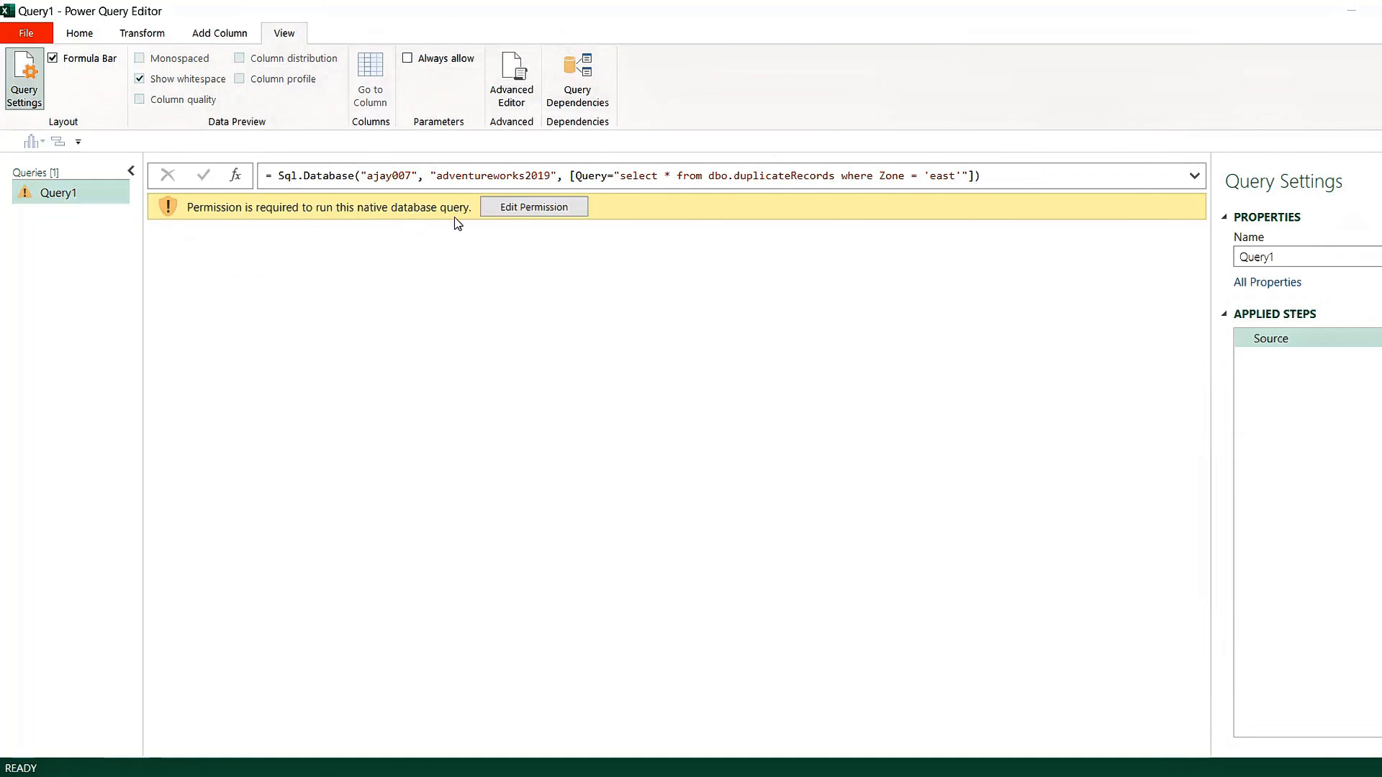
pyautogui.click(556, 215)
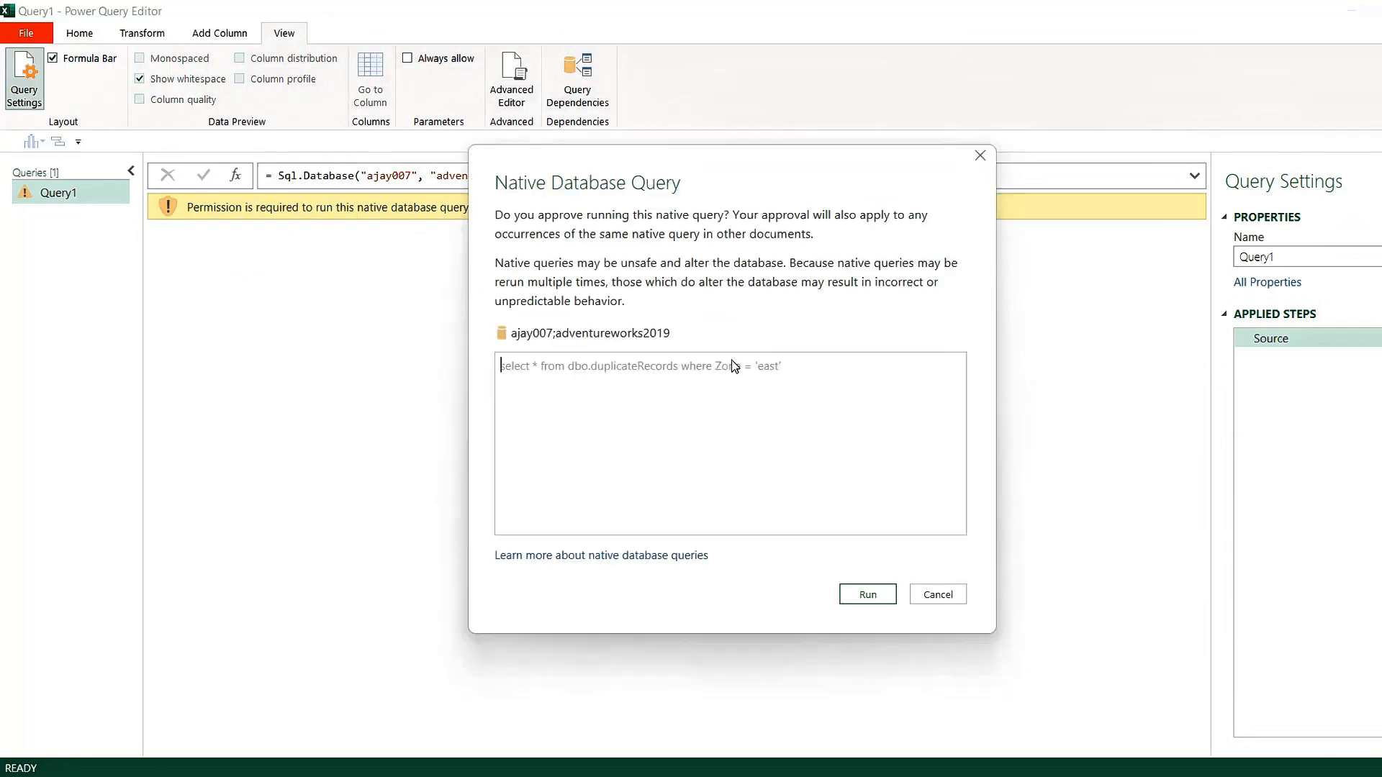
pyautogui.click(867, 595)
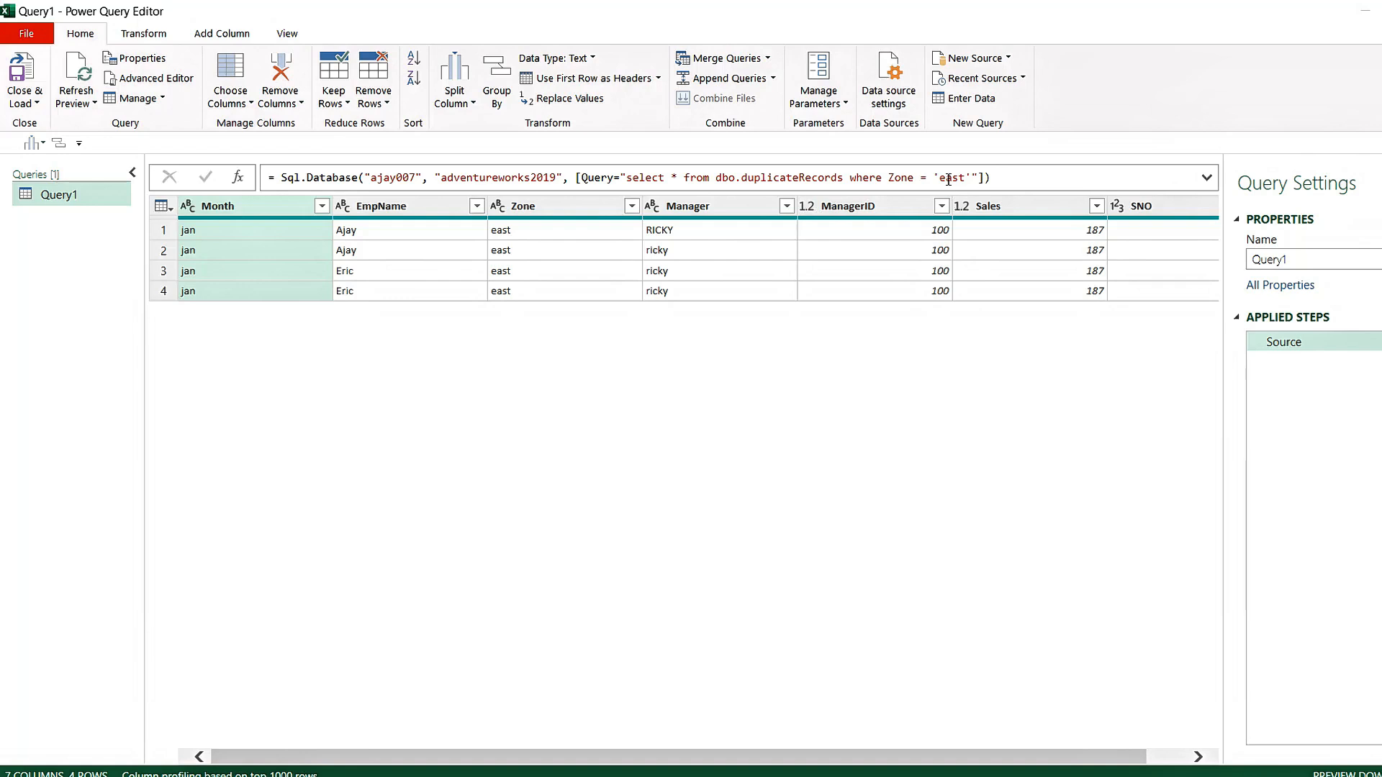
# - Close the Power Query Editor, loading the query filtered on Zone = 'east', and return to the SQL_Linking.xlsx worksheet
pyautogui.doubleClick(964, 179)
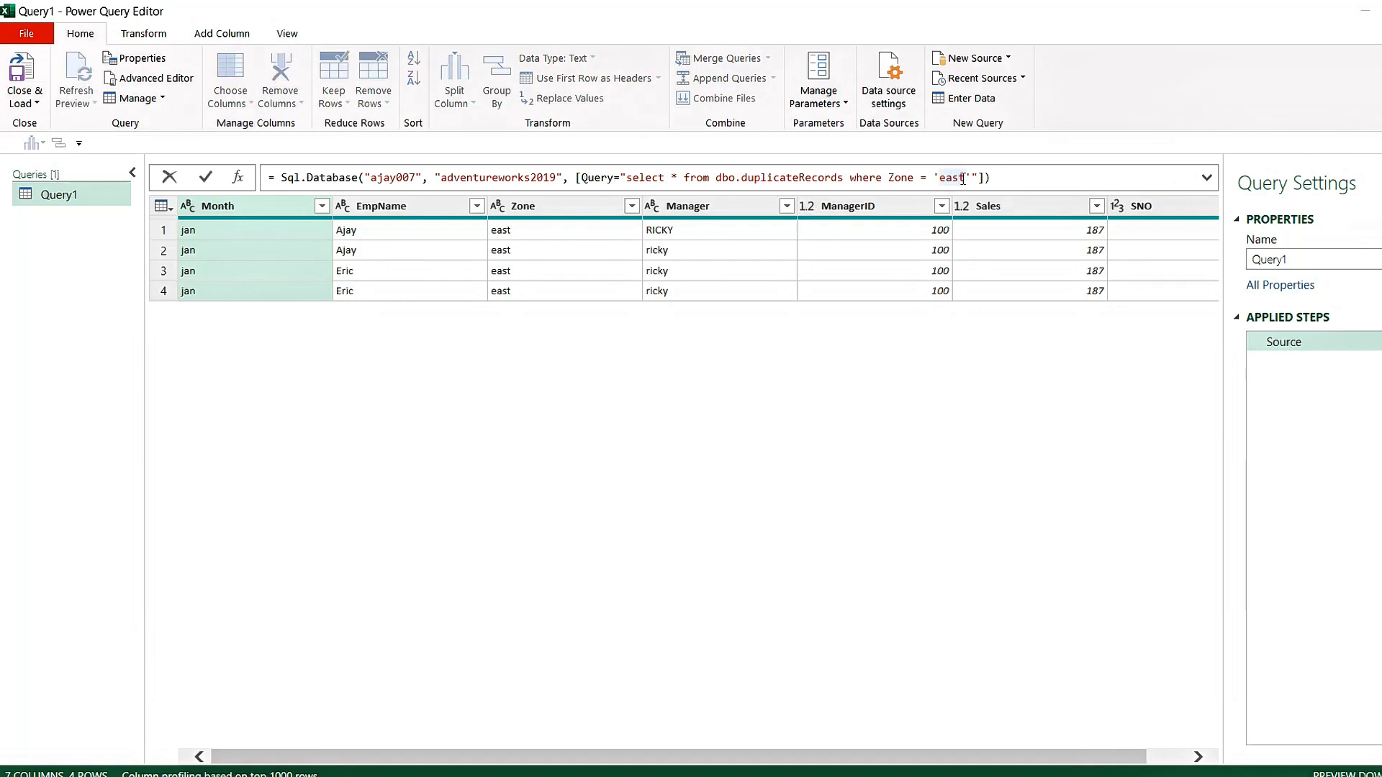
pyautogui.press('Return')
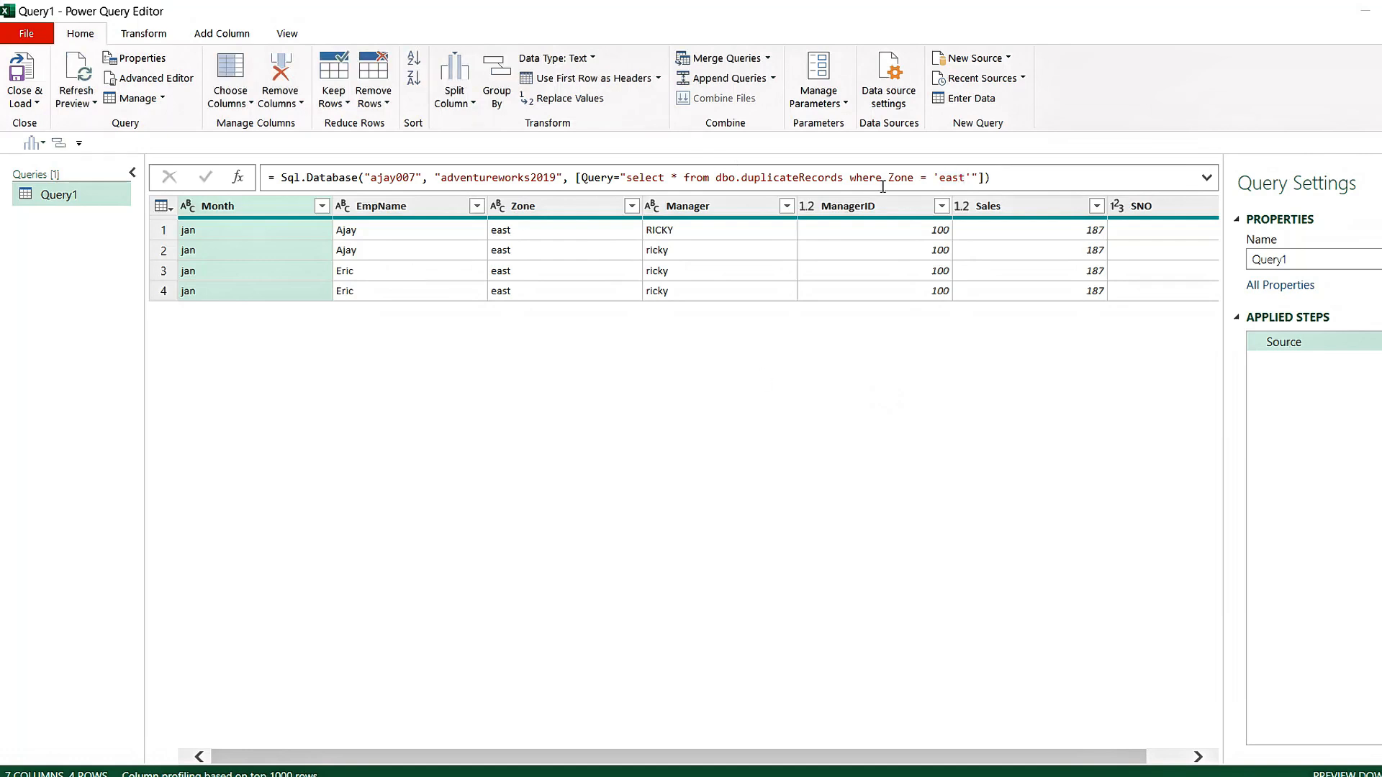
pyautogui.click(25, 101)
pyautogui.click(84, 126)
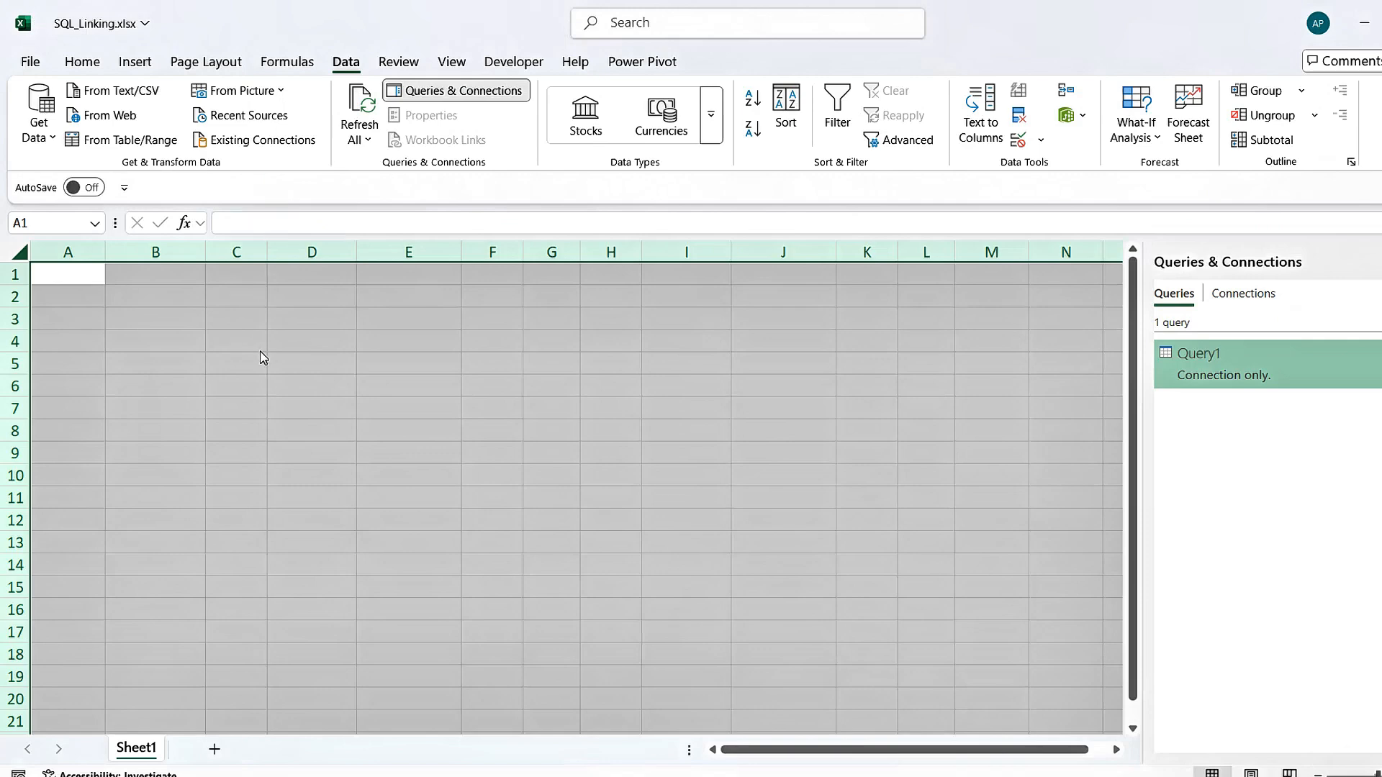
# - Enter the heading ZONE in cell A1 and the value EAST in cell A2 of Sheet1
pyautogui.click(154, 321)
pyautogui.click(63, 267)
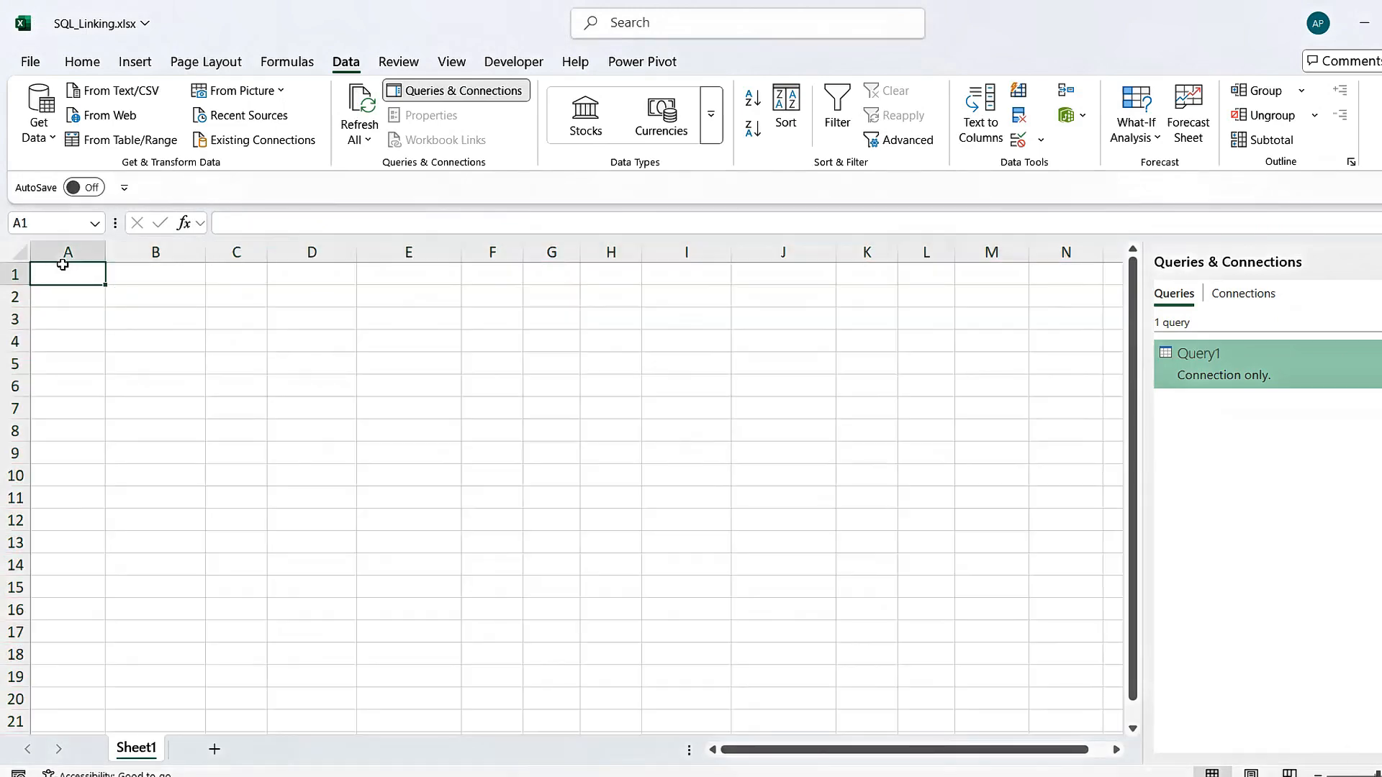
pyautogui.write('ZONE')
pyautogui.press('Return')
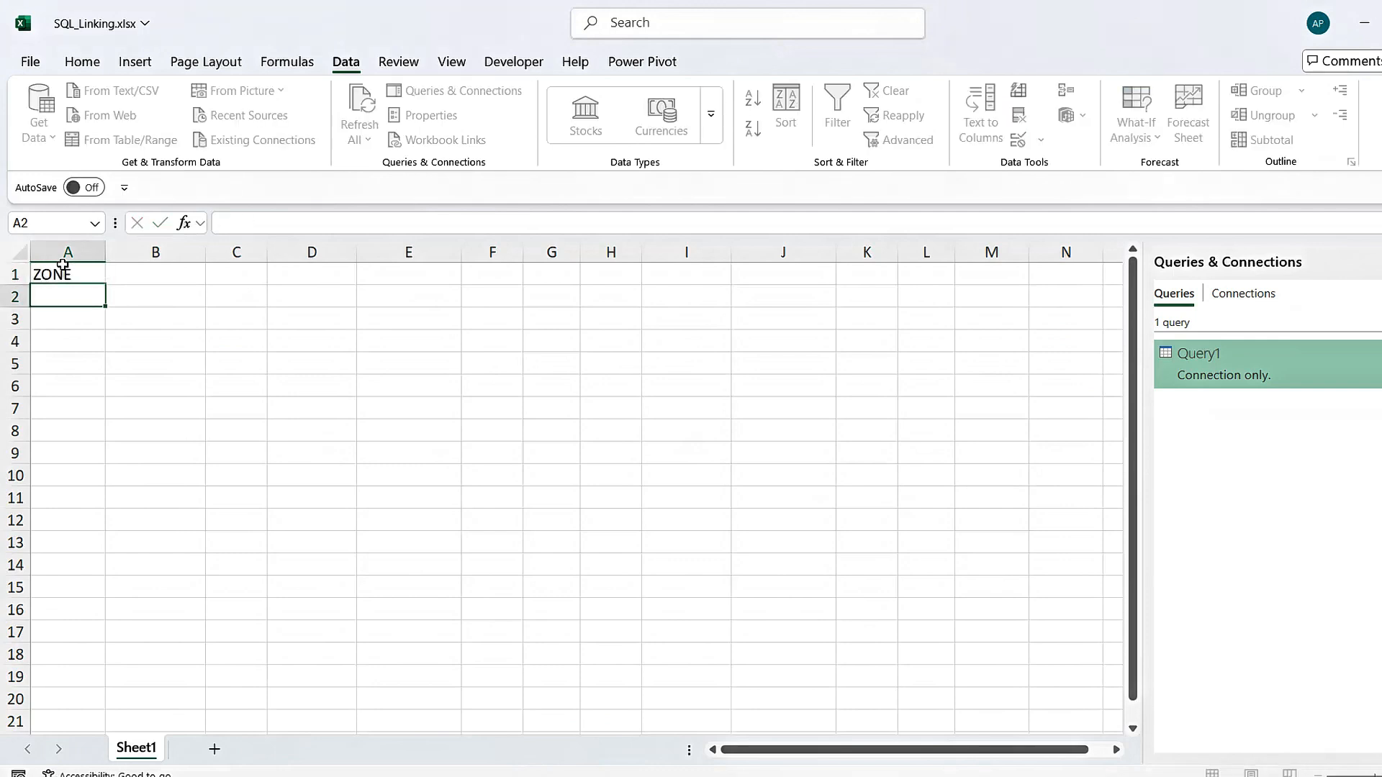
pyautogui.write('E')
pyautogui.press('BackSpace')
pyautogui.write('EAST')
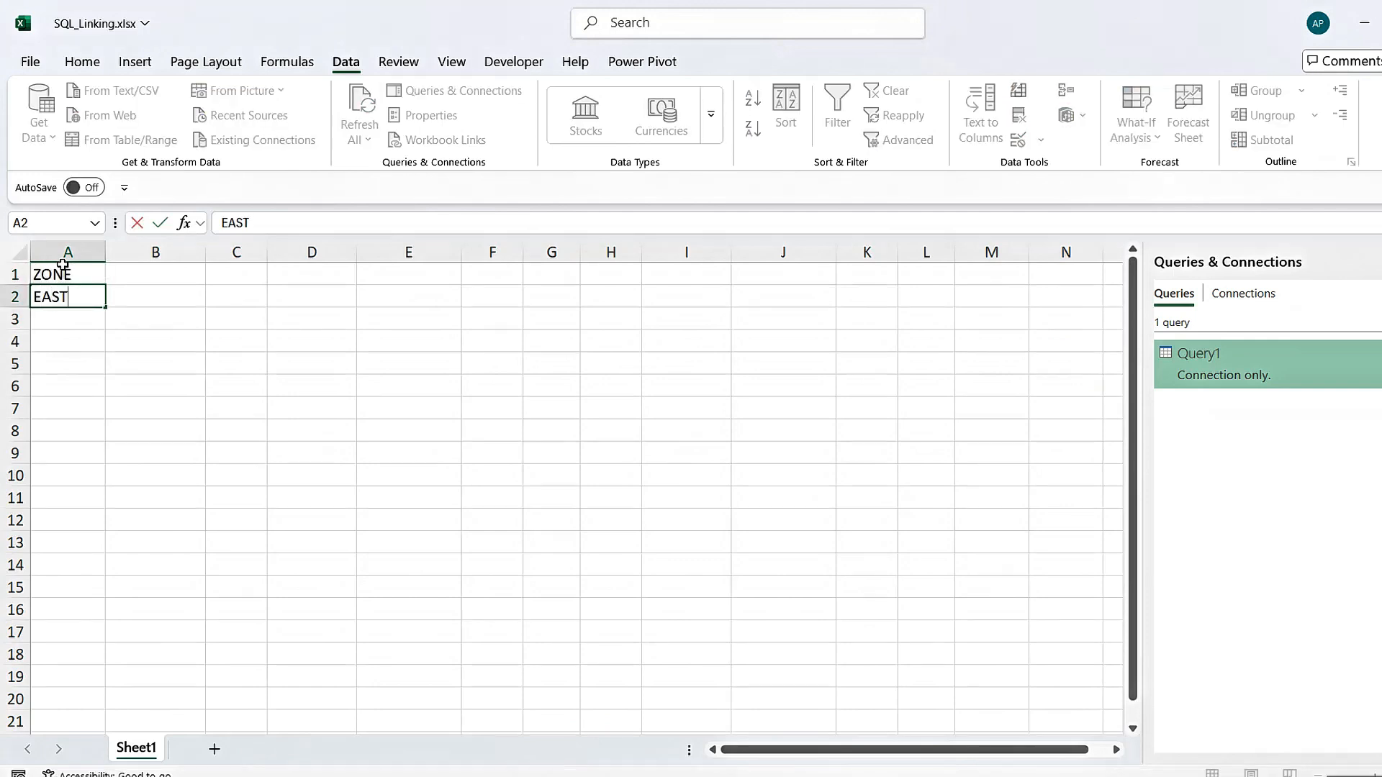
pyautogui.press('Return')
# - Convert the range A1:A2 into an Excel table, using its first row as headers
pyautogui.click(64, 267)
pyautogui.hotkey('ctrl', 't')
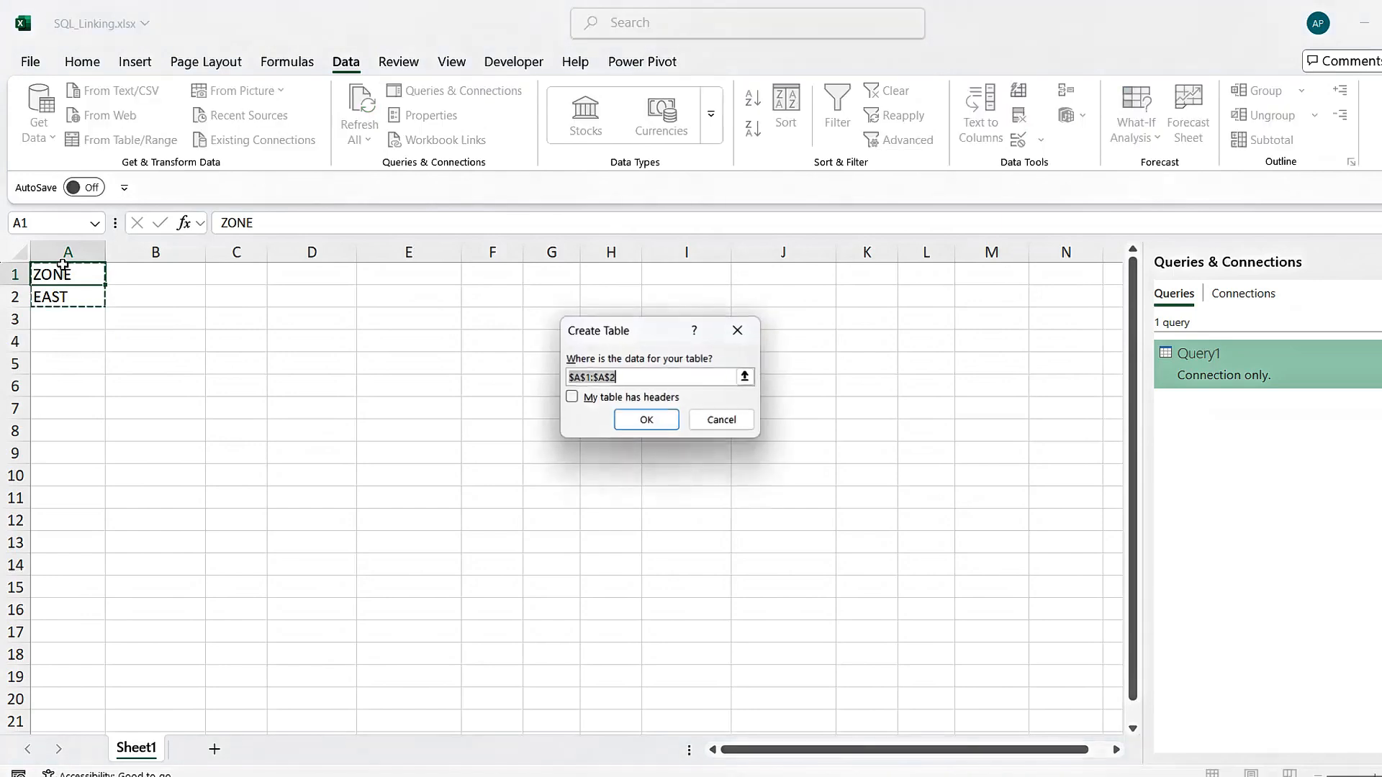
pyautogui.click(576, 398)
pyautogui.click(646, 422)
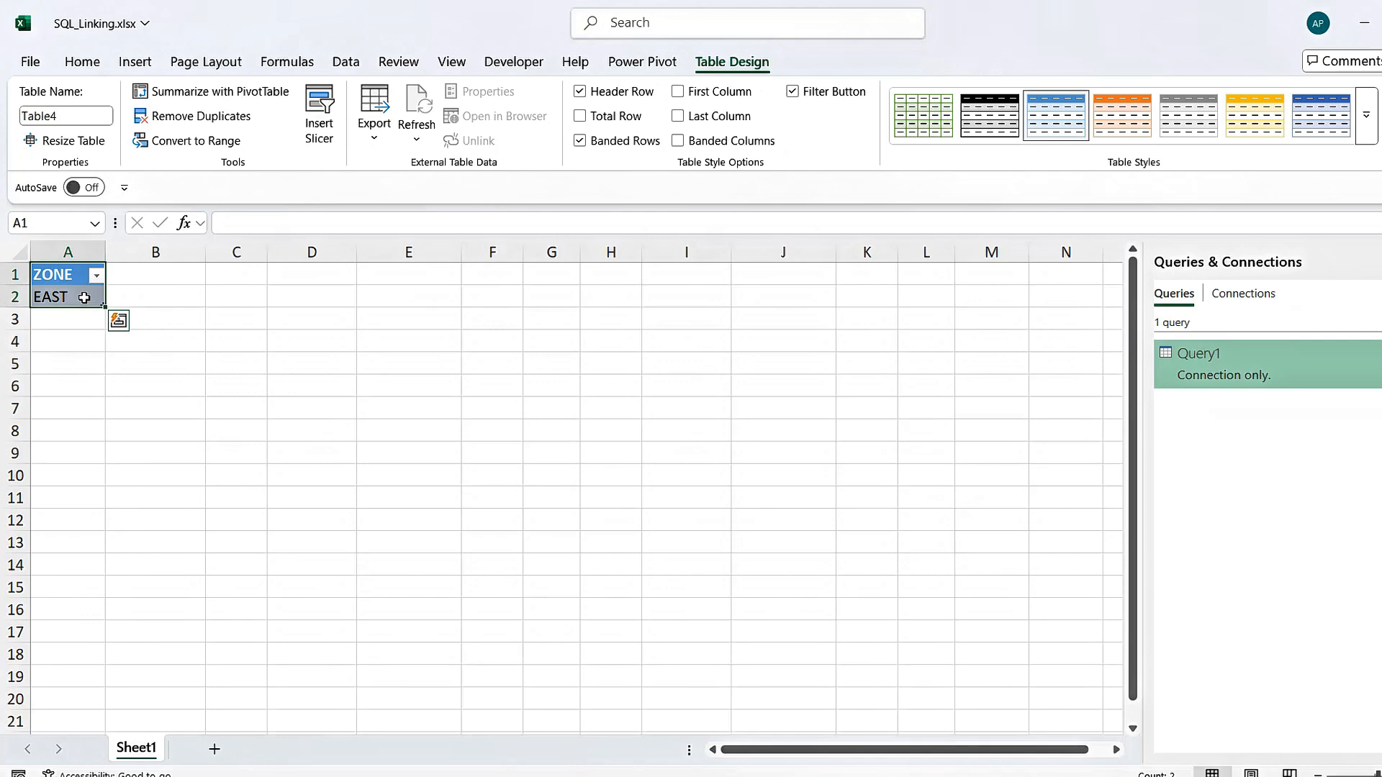
# - Rename the new table as ZONE_INPUT
pyautogui.click(63, 118)
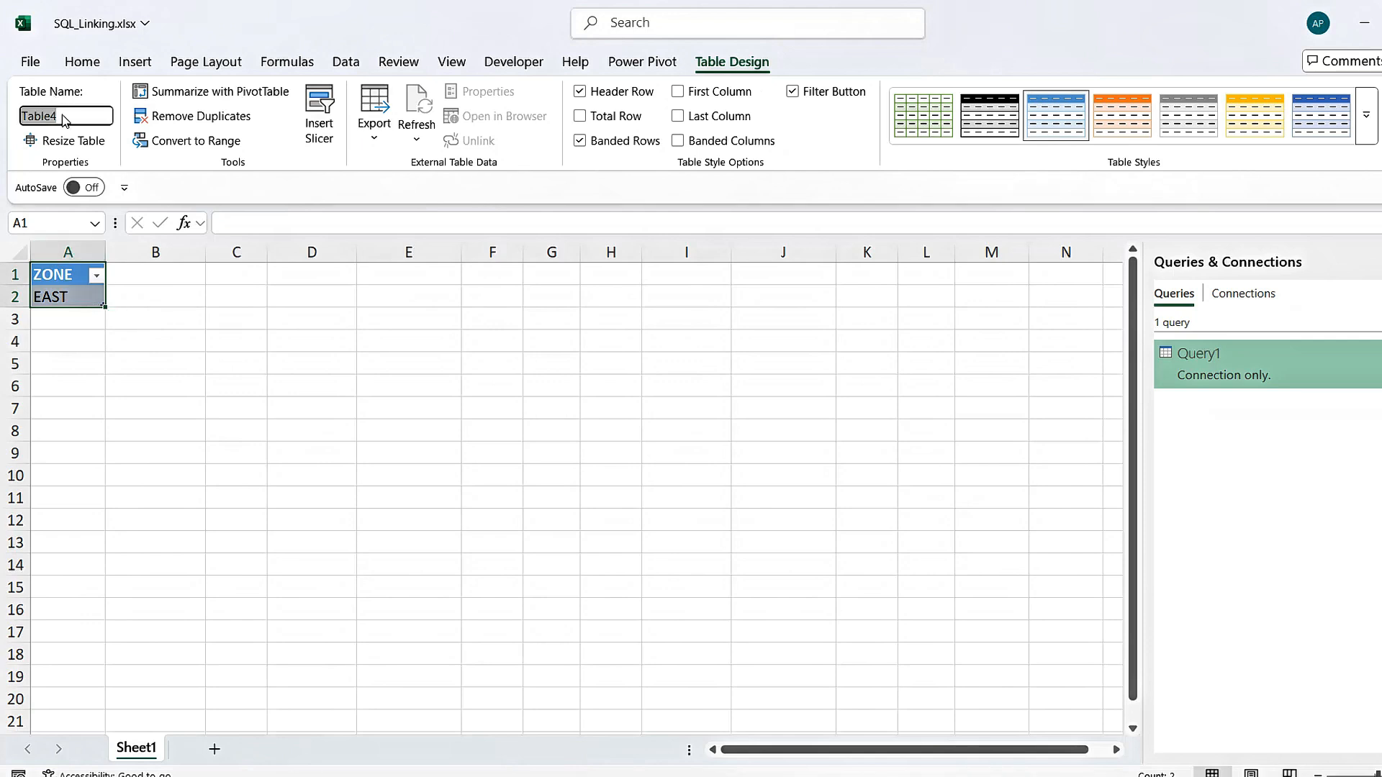
pyautogui.write('ZONE_INPUT')
pyautogui.press('Return')
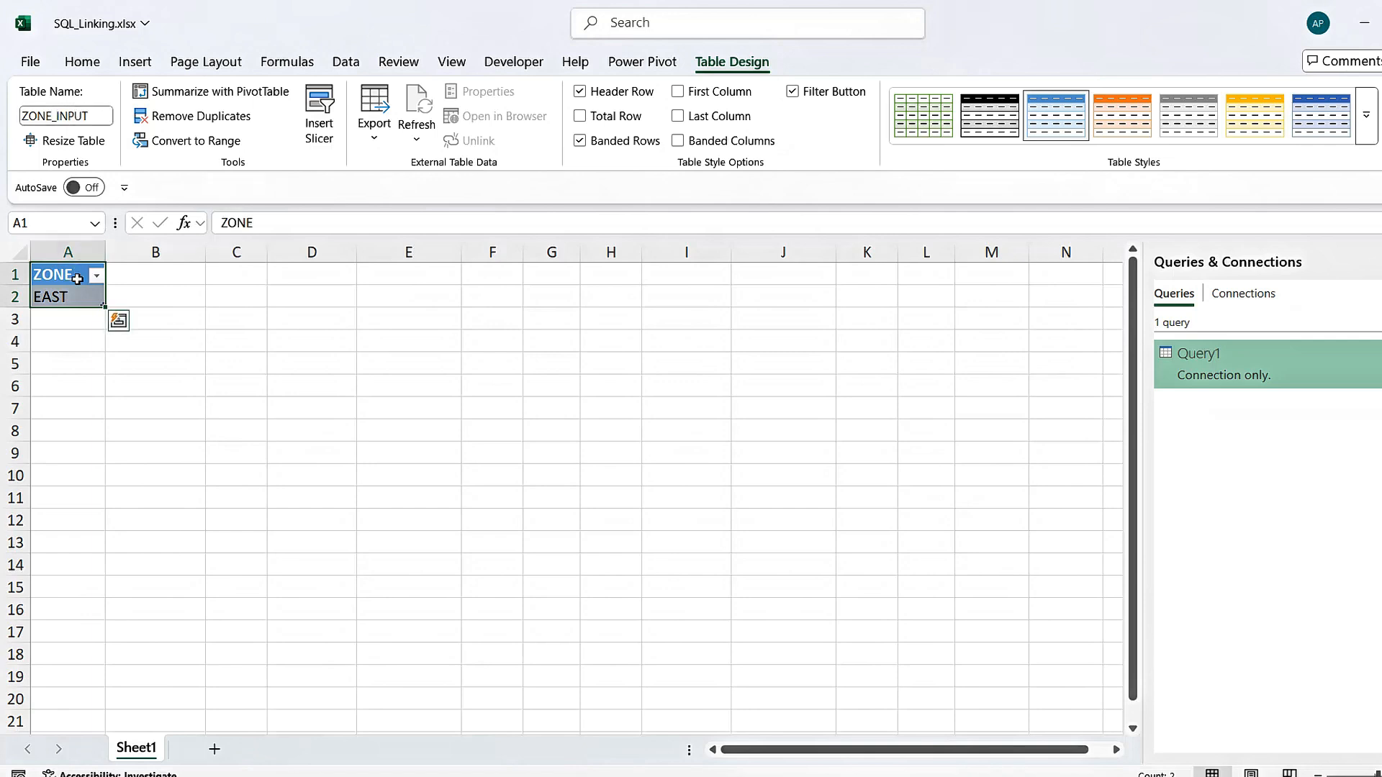
# - Bring the ZONE_INPUT table into the Power Query Editor as a new query
pyautogui.click(64, 299)
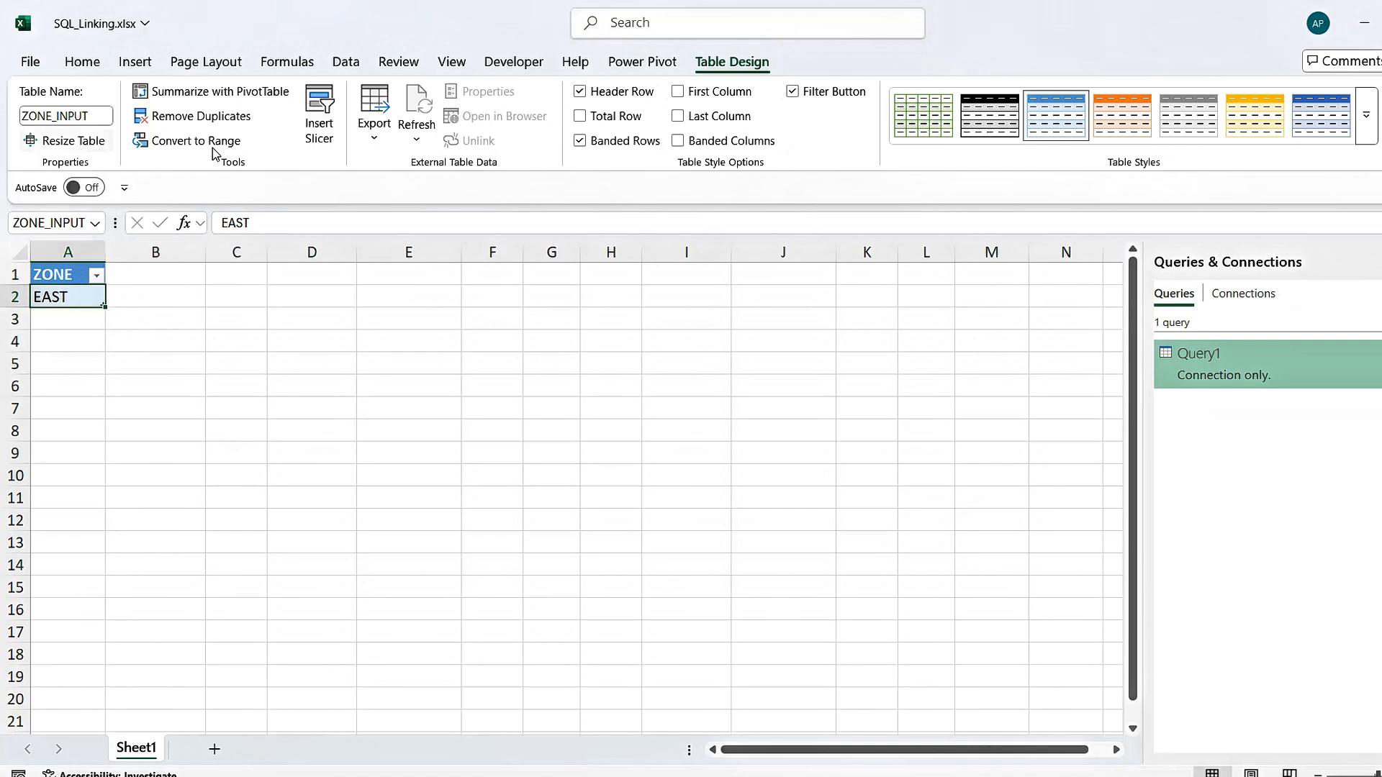
pyautogui.click(346, 63)
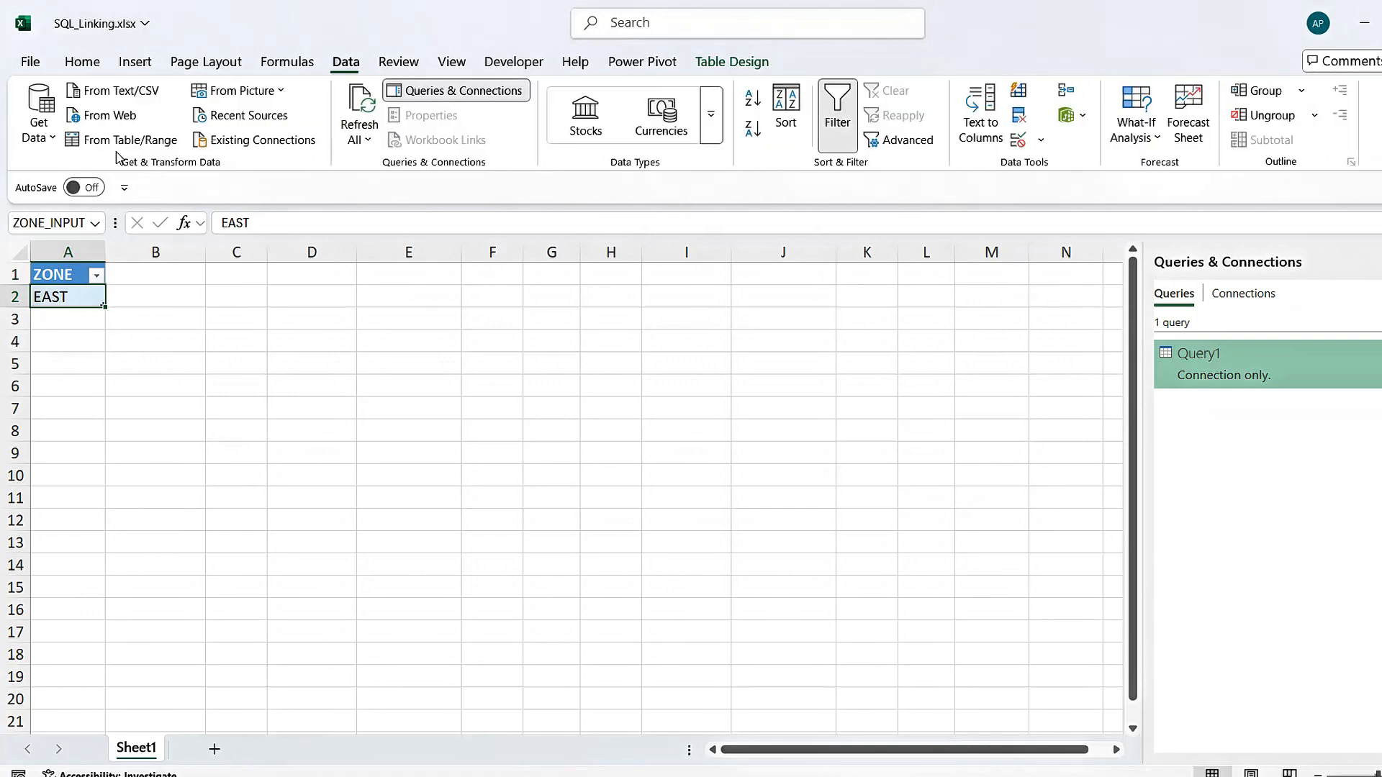
pyautogui.click(136, 141)
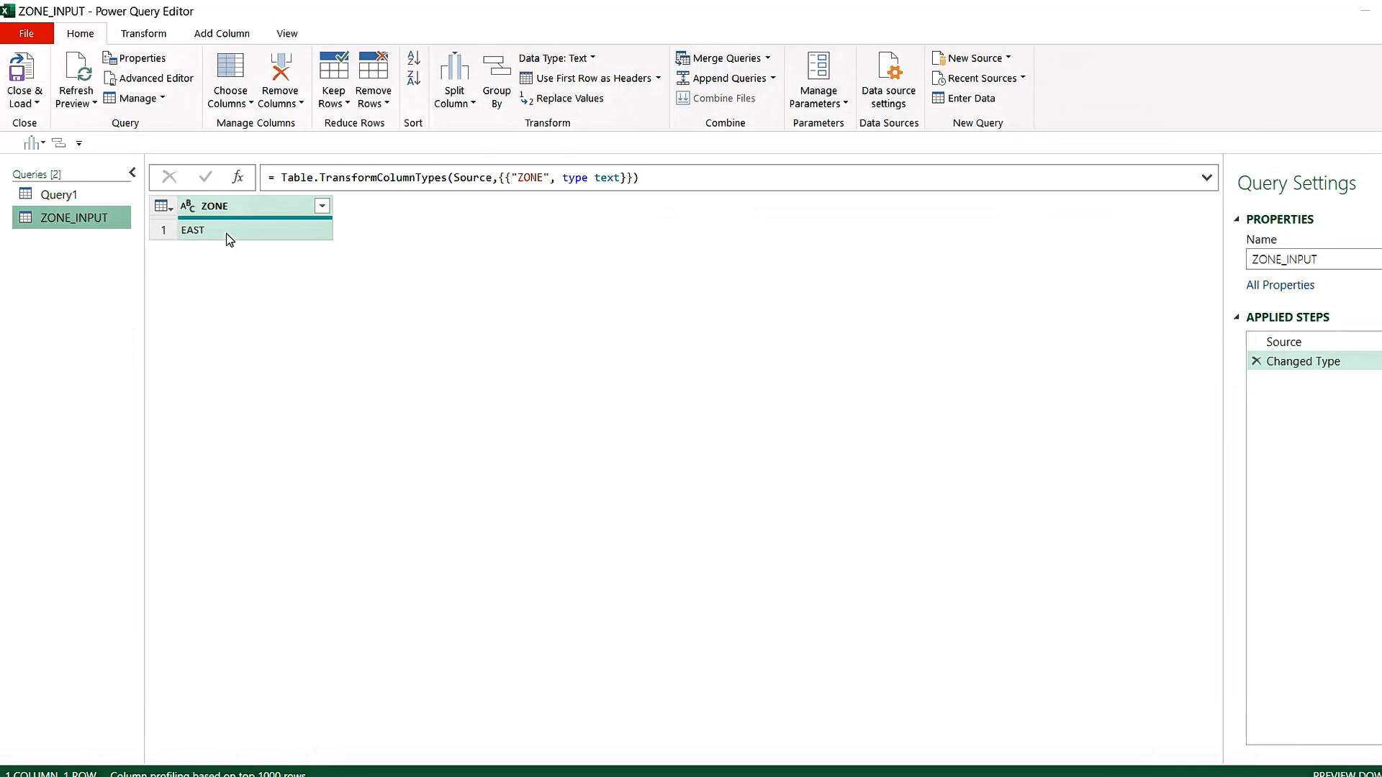
# - Examine the hard-coded 'east' value in Query1's SQL statement, and return to the ZONE_INPUT query
pyautogui.click(57, 196)
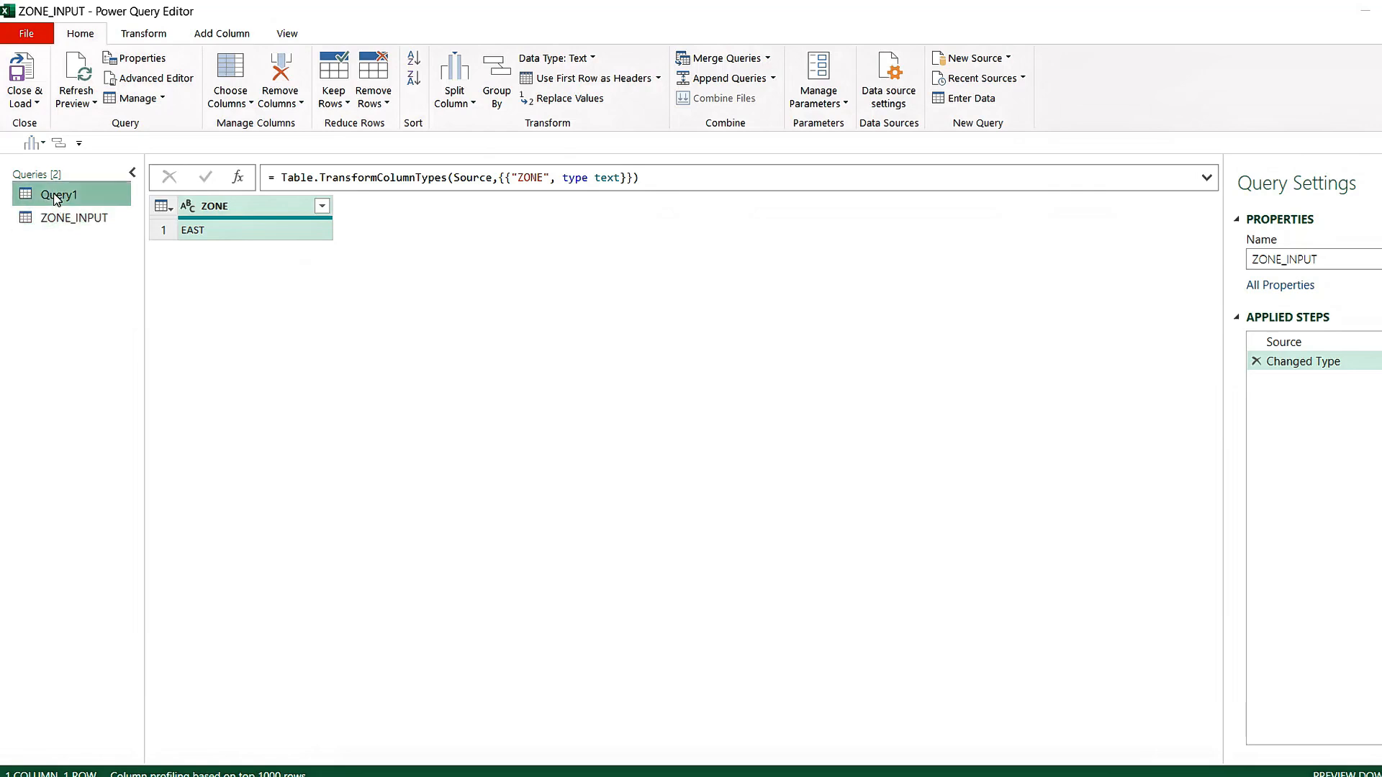
pyautogui.click(959, 181)
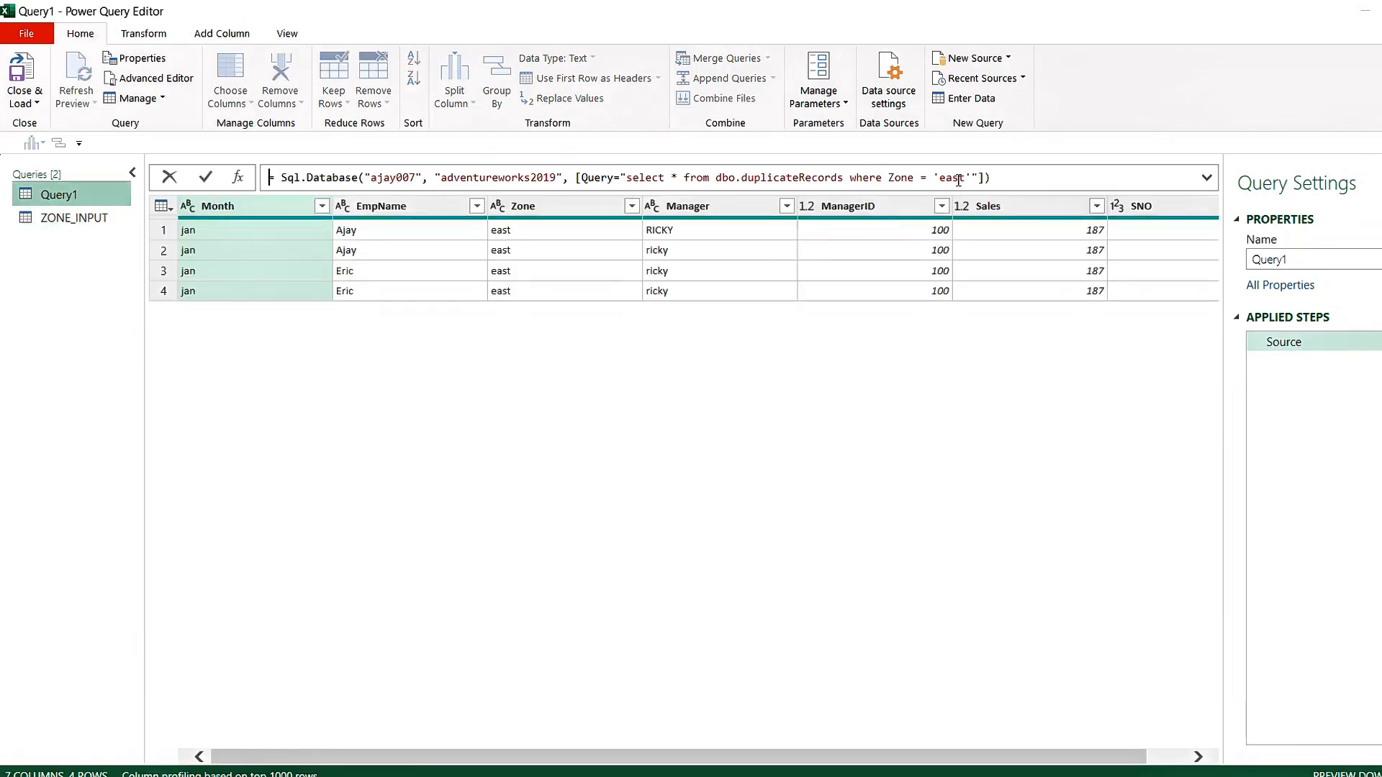
pyautogui.doubleClick(958, 180)
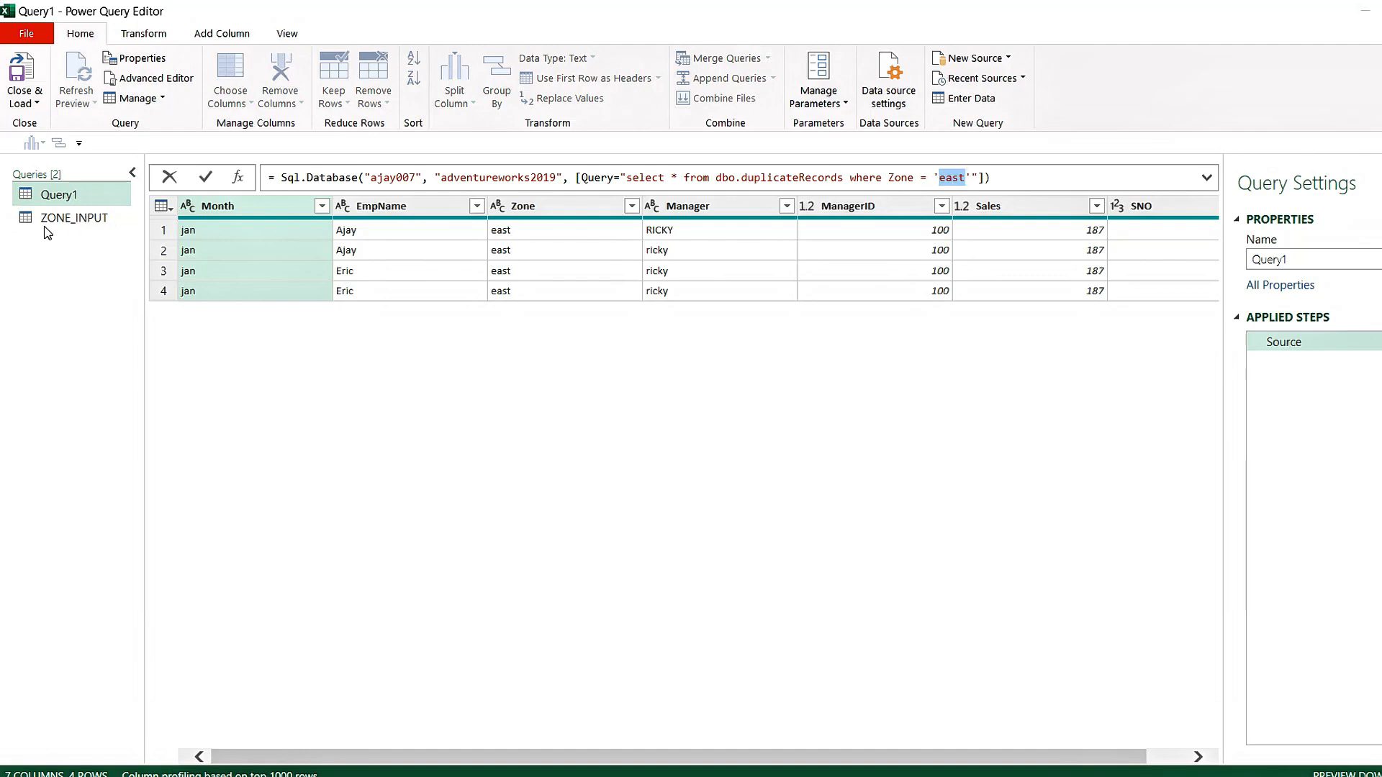
pyautogui.click(68, 226)
pyautogui.click(79, 221)
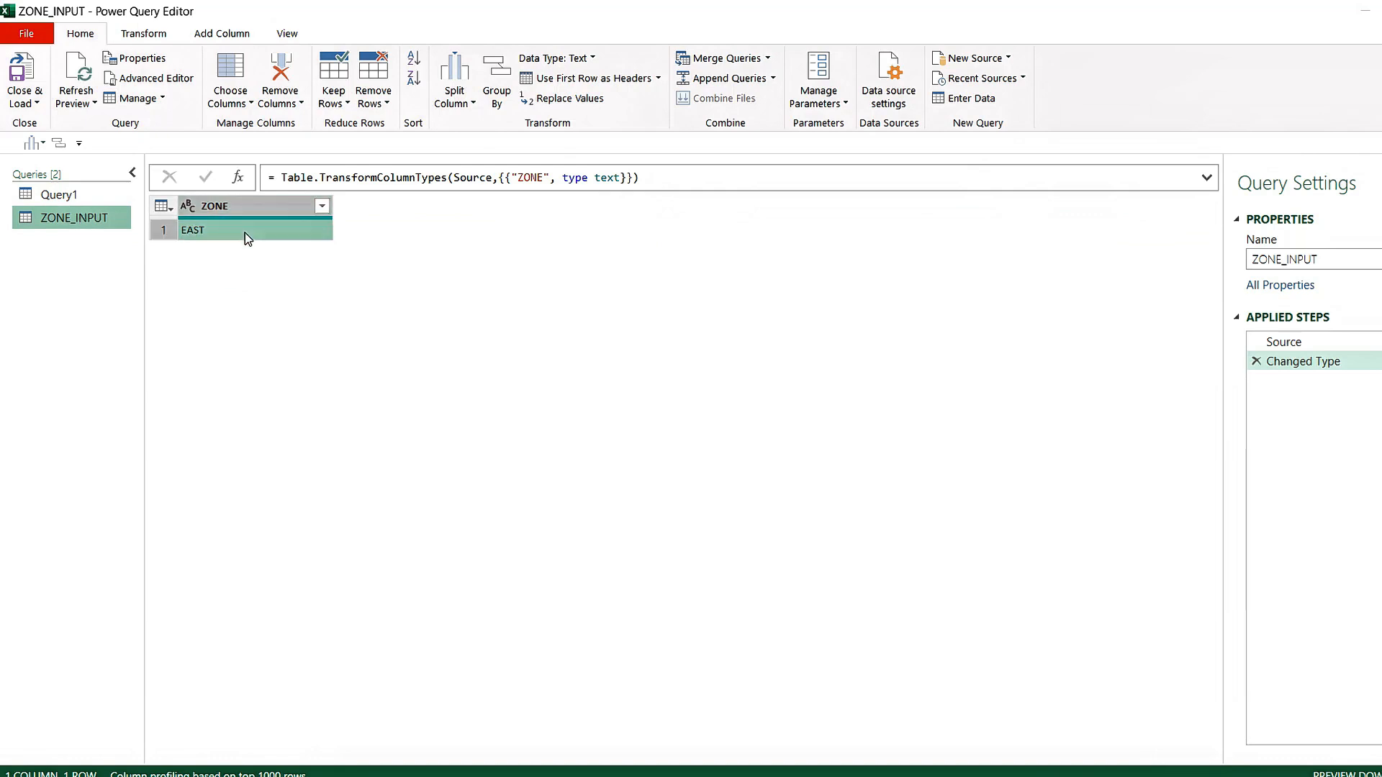
# - Drill down into the EAST value of the ZONE column so that ZONE_INPUT returns a single text value
pyautogui.click(246, 232)
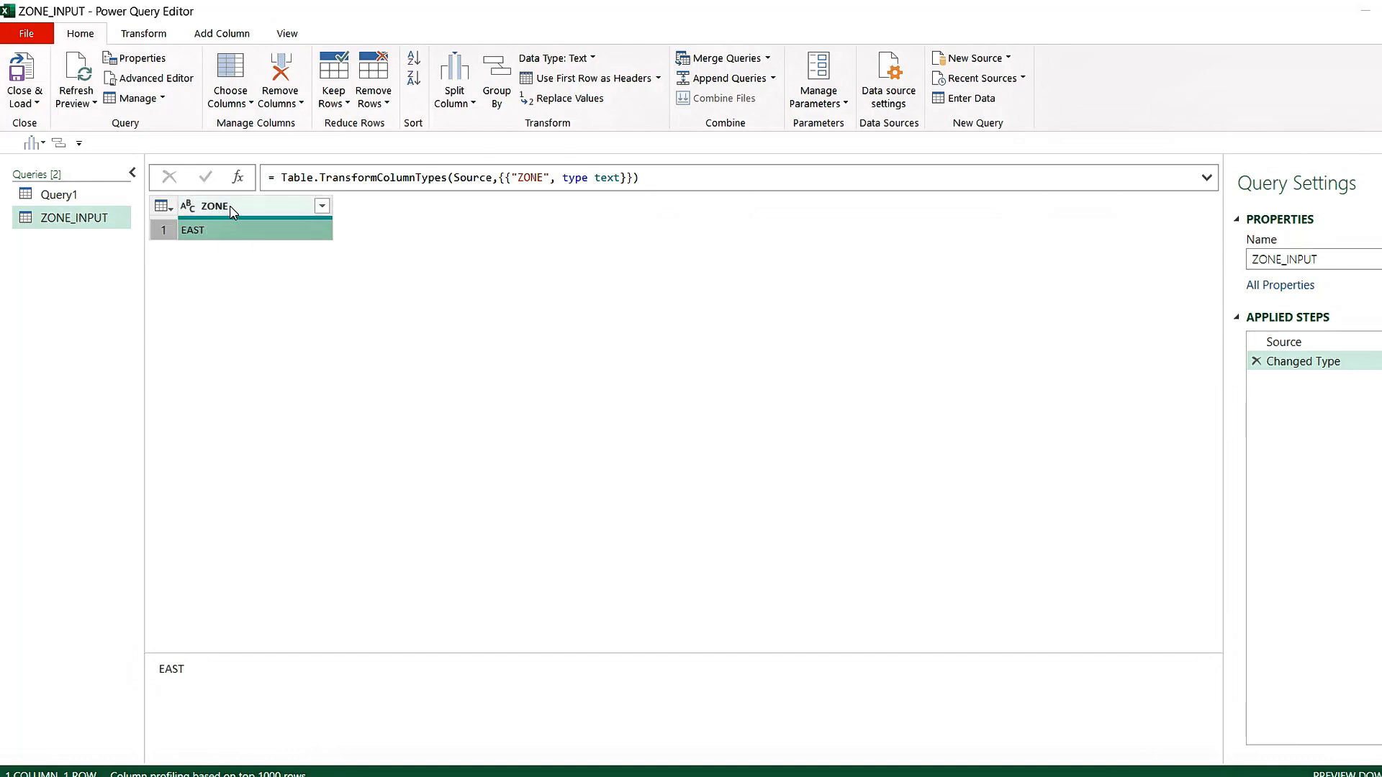
pyautogui.rightClick(225, 236)
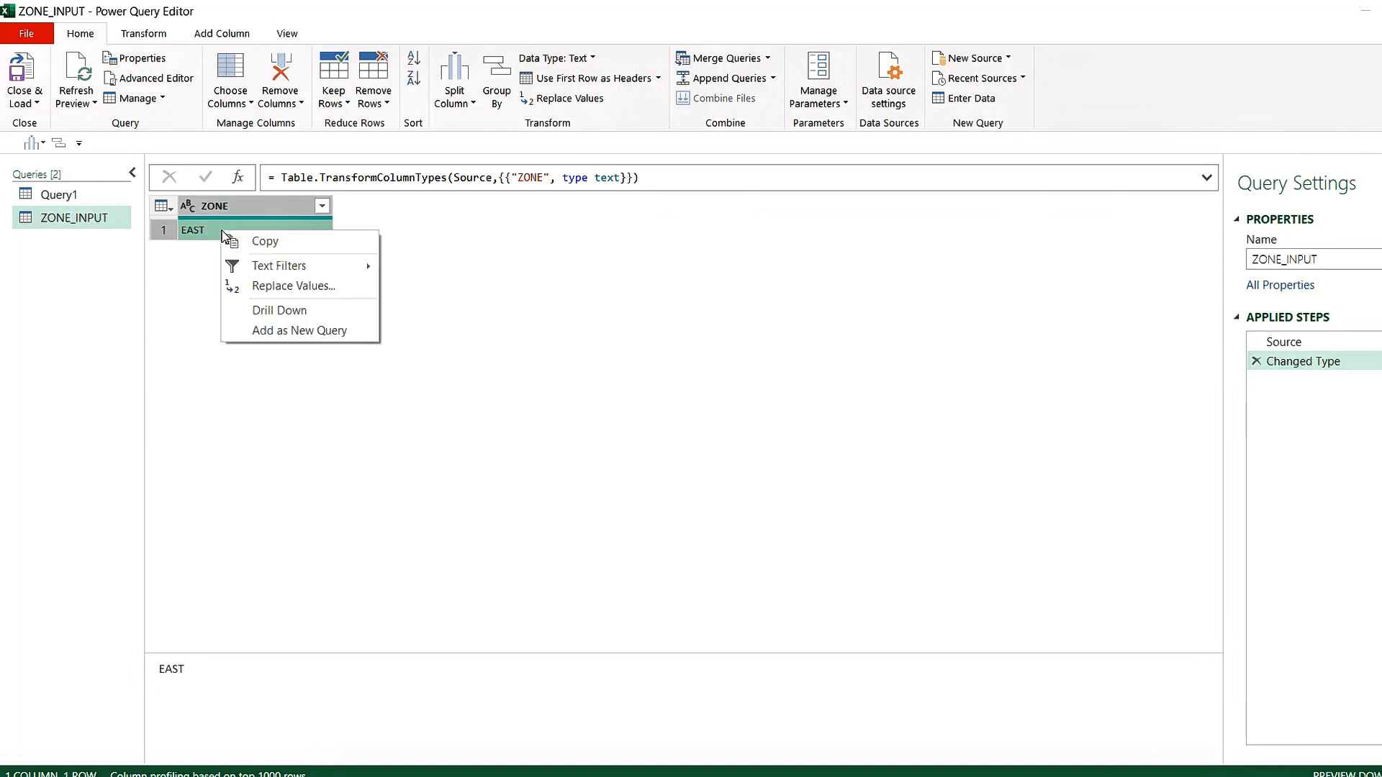
pyautogui.click(279, 310)
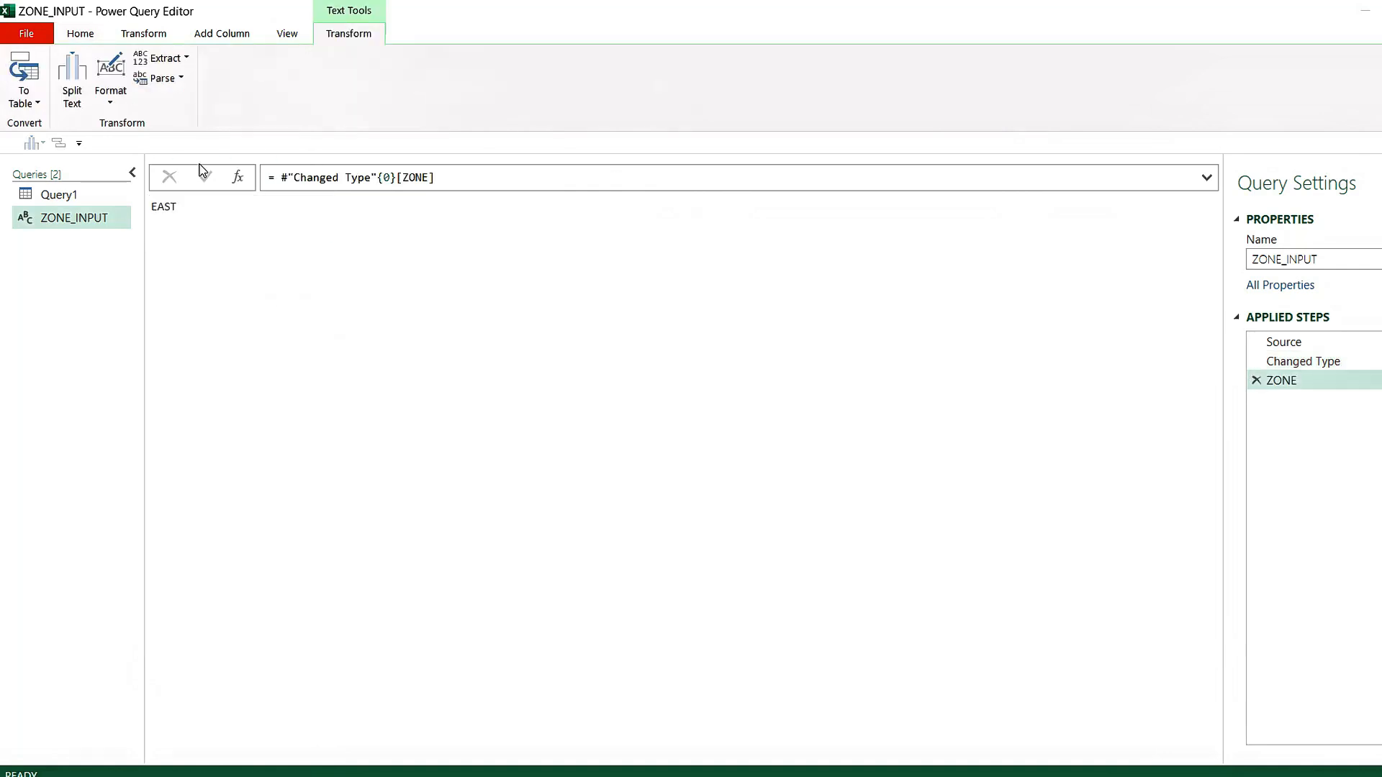
pyautogui.click(163, 207)
pyautogui.click(187, 211)
pyautogui.doubleClick(166, 208)
pyautogui.click(215, 212)
# - Duplicate Query1 and name the copy Query2
pyautogui.click(79, 196)
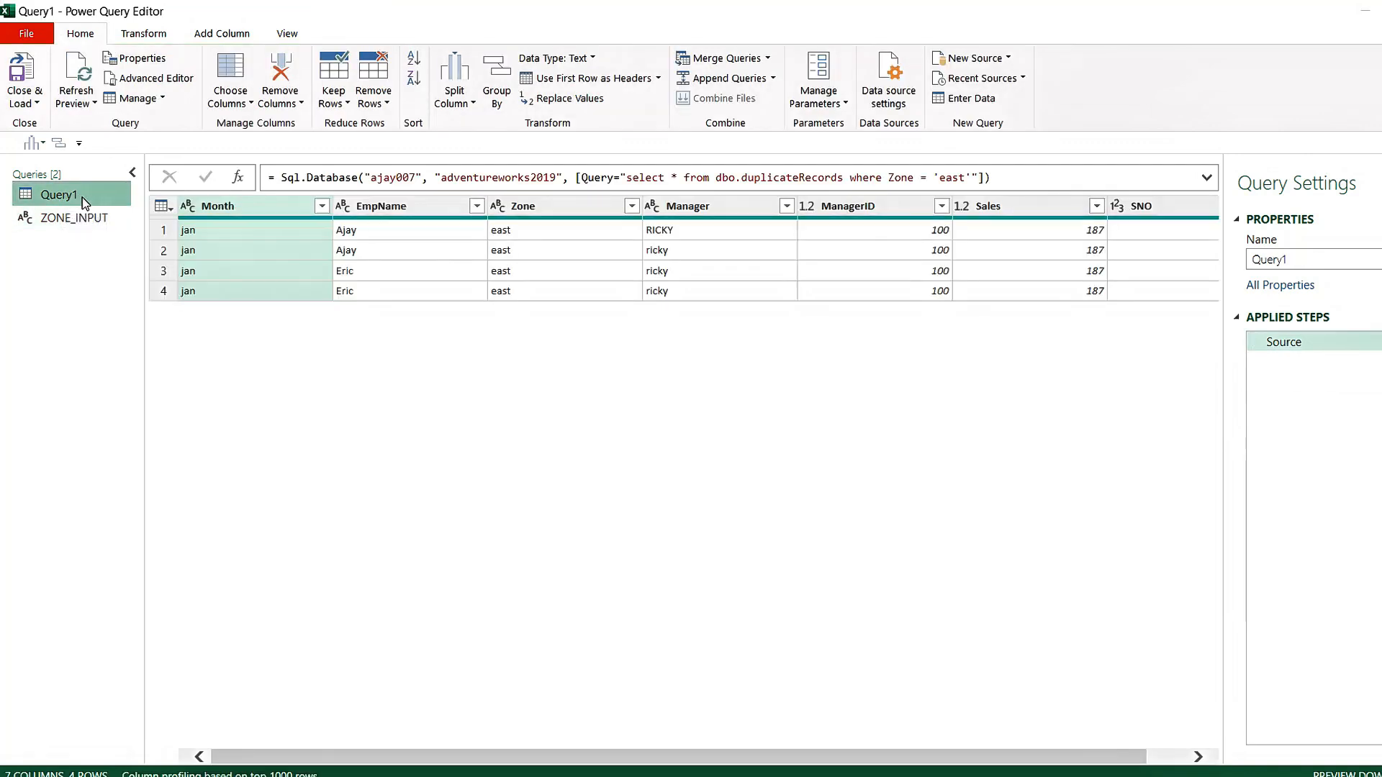
pyautogui.hotkey('ctrl', 'v')
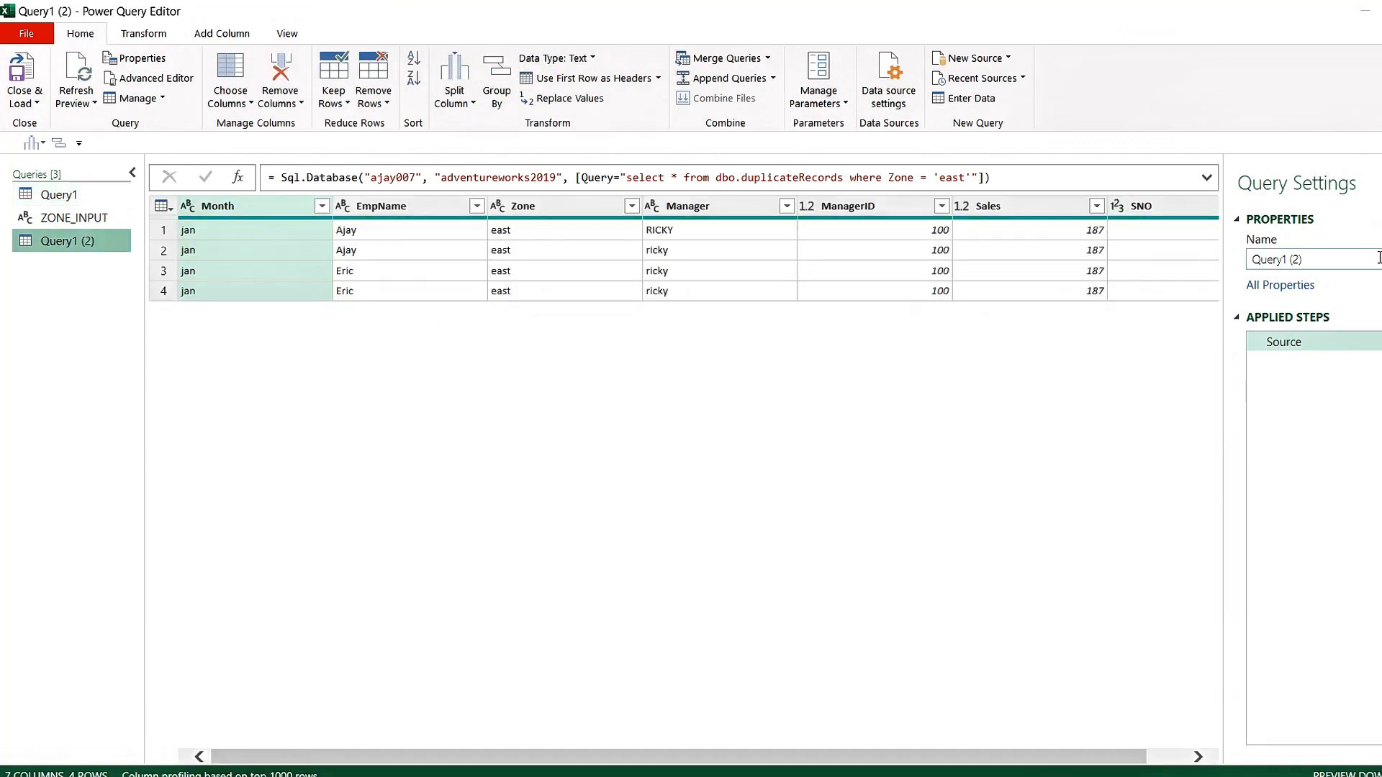
pyautogui.click(1314, 261)
pyautogui.press('BackSpace')
pyautogui.press('BackSpace')
pyautogui.press('BackSpace')
pyautogui.press('BackSpace')
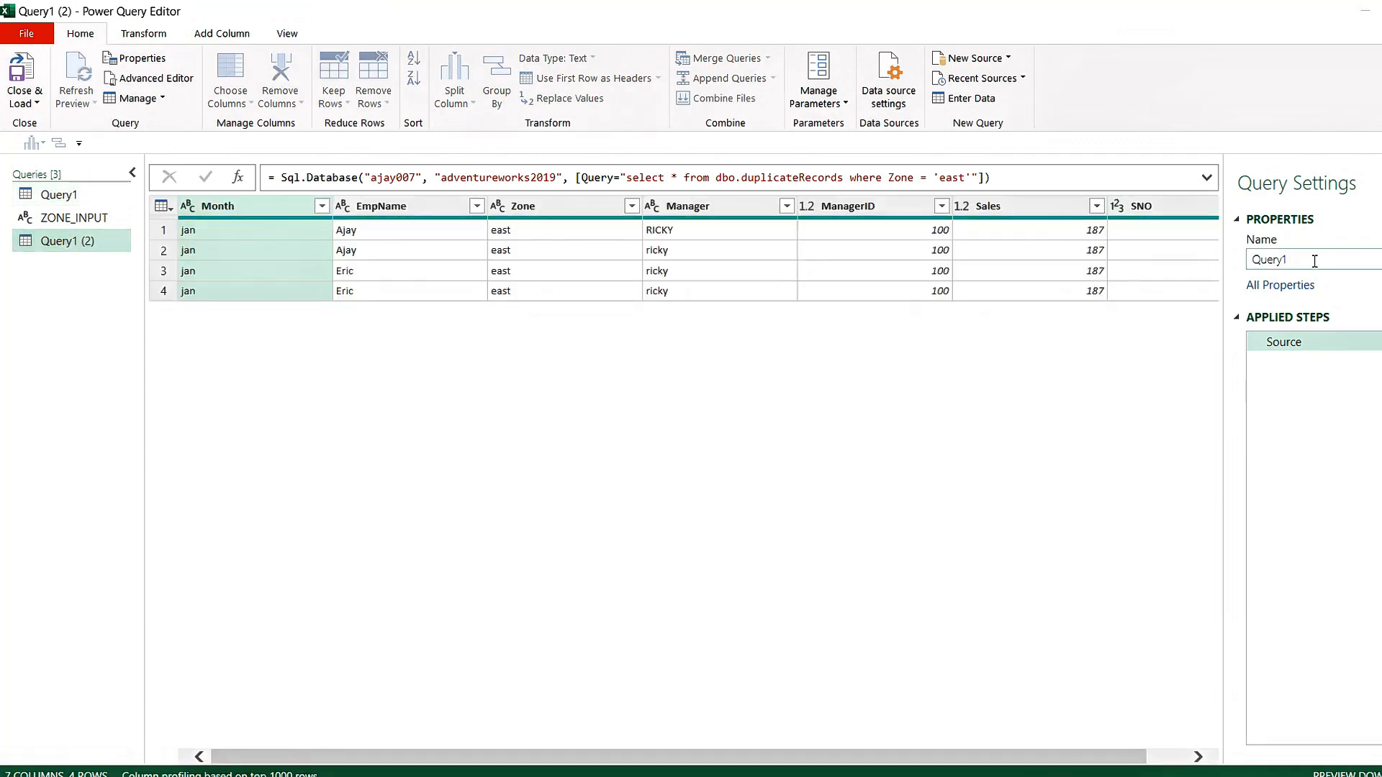
pyautogui.press('BackSpace')
pyautogui.write('2')
pyautogui.press('Return')
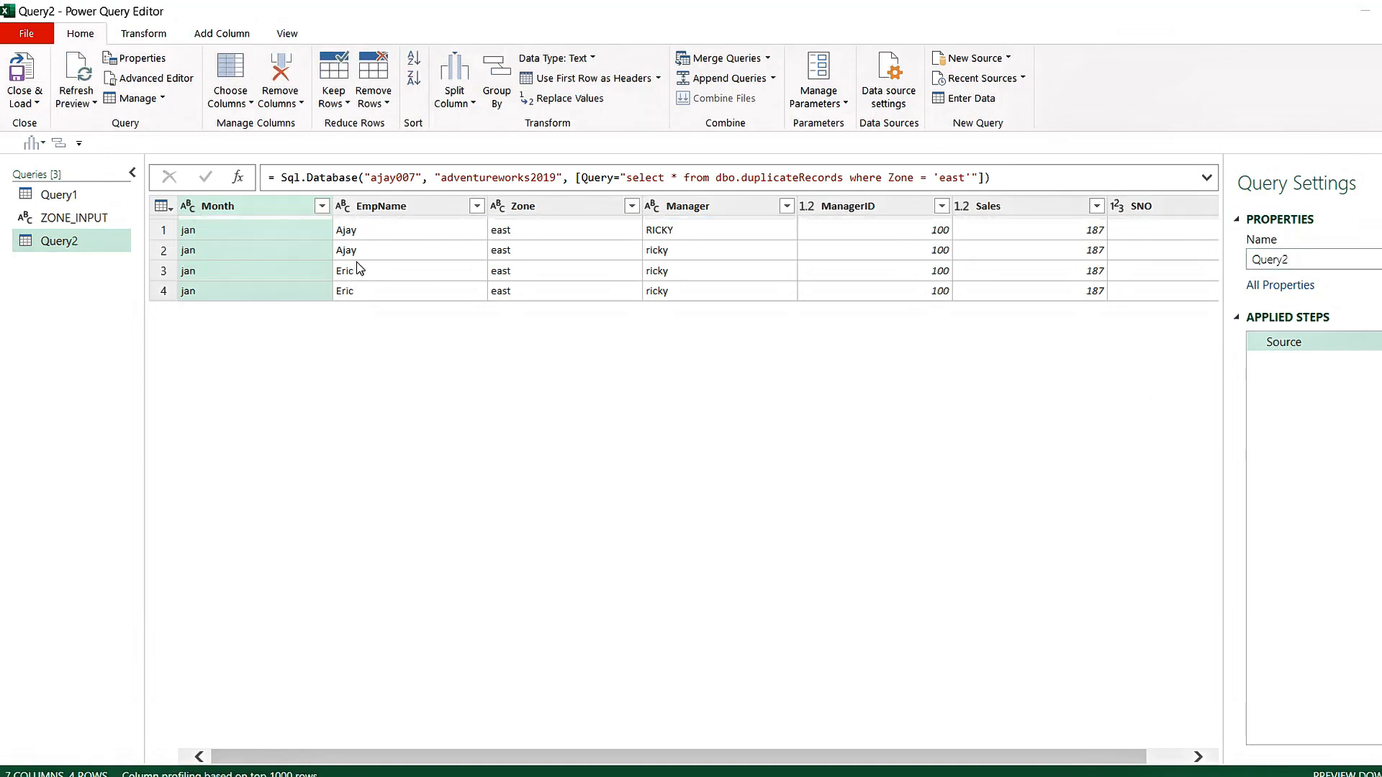
# - Open Query2's M code in the Advanced Editor and insert six blank lines between let and the Source line
pyautogui.click(59, 246)
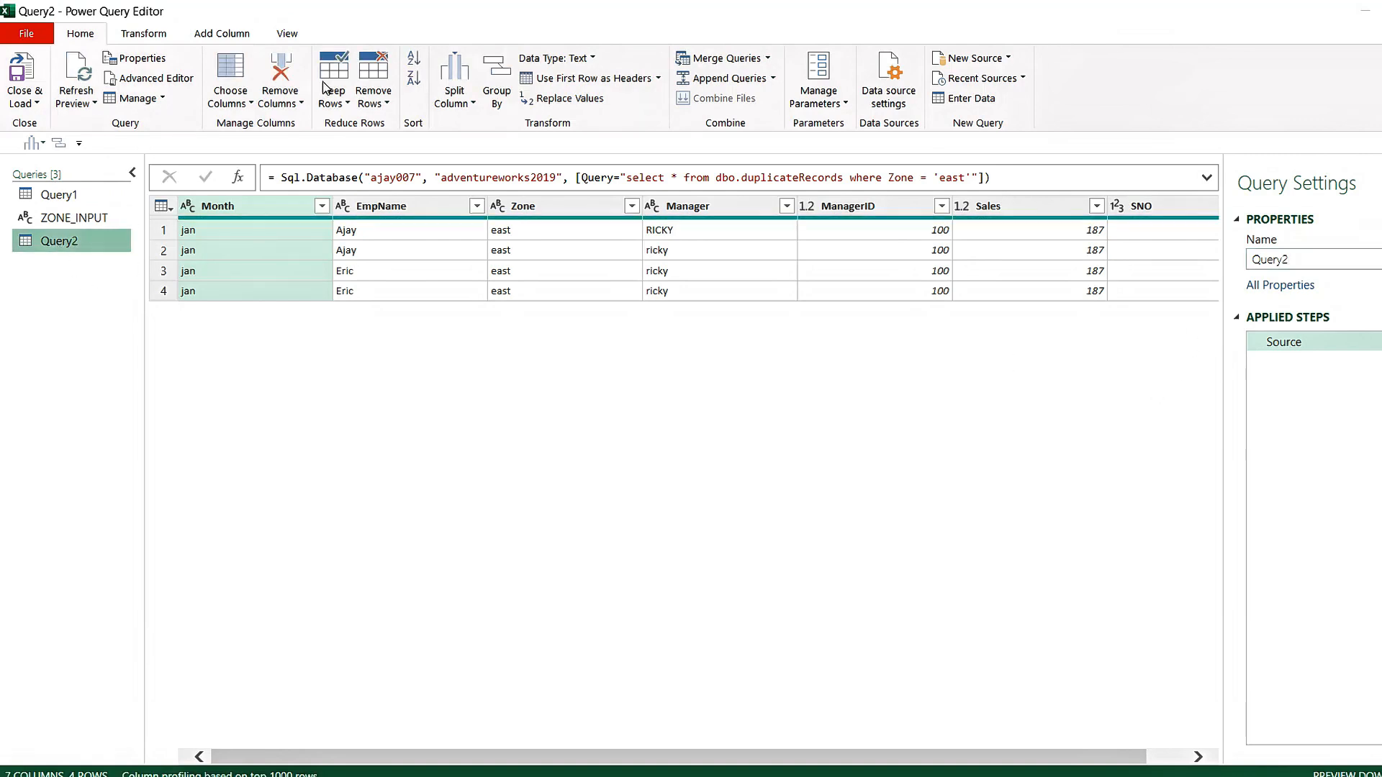
pyautogui.click(286, 34)
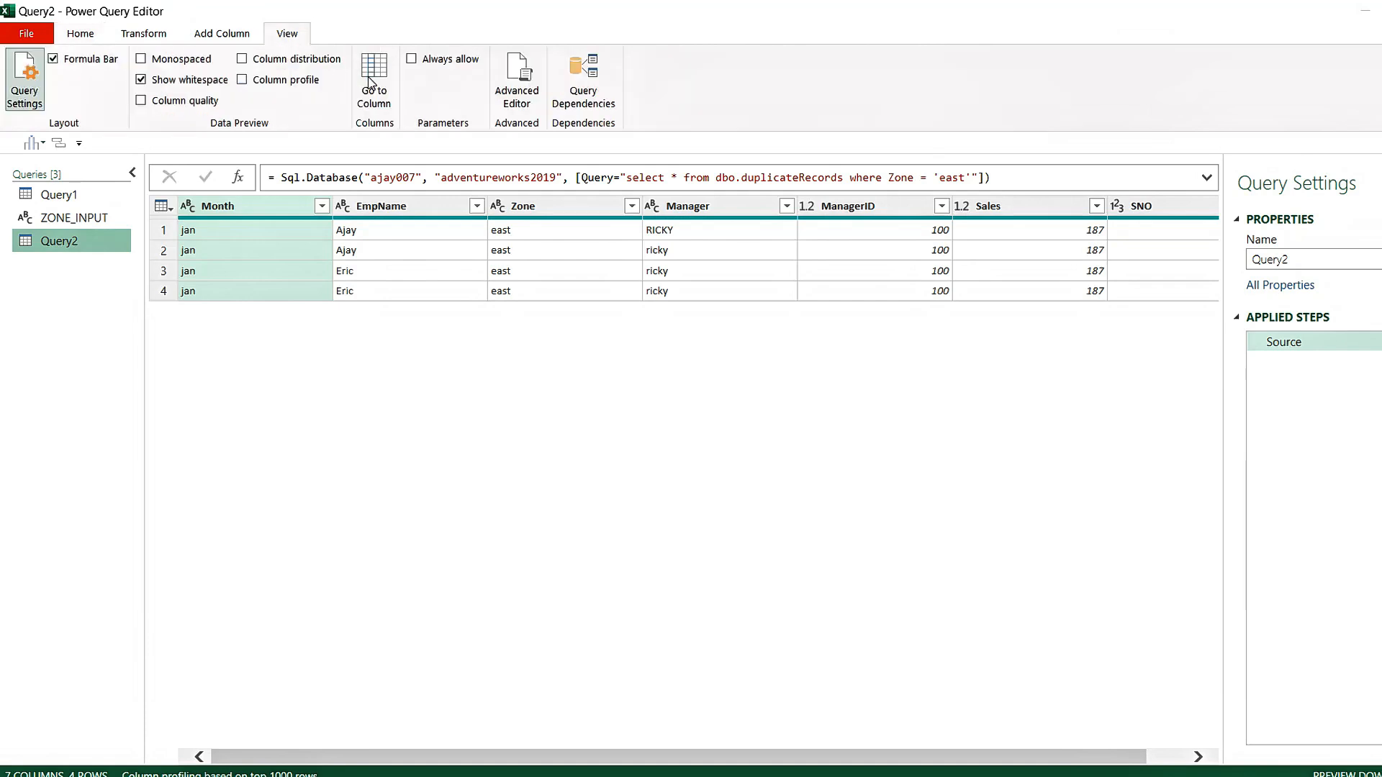
pyautogui.click(517, 81)
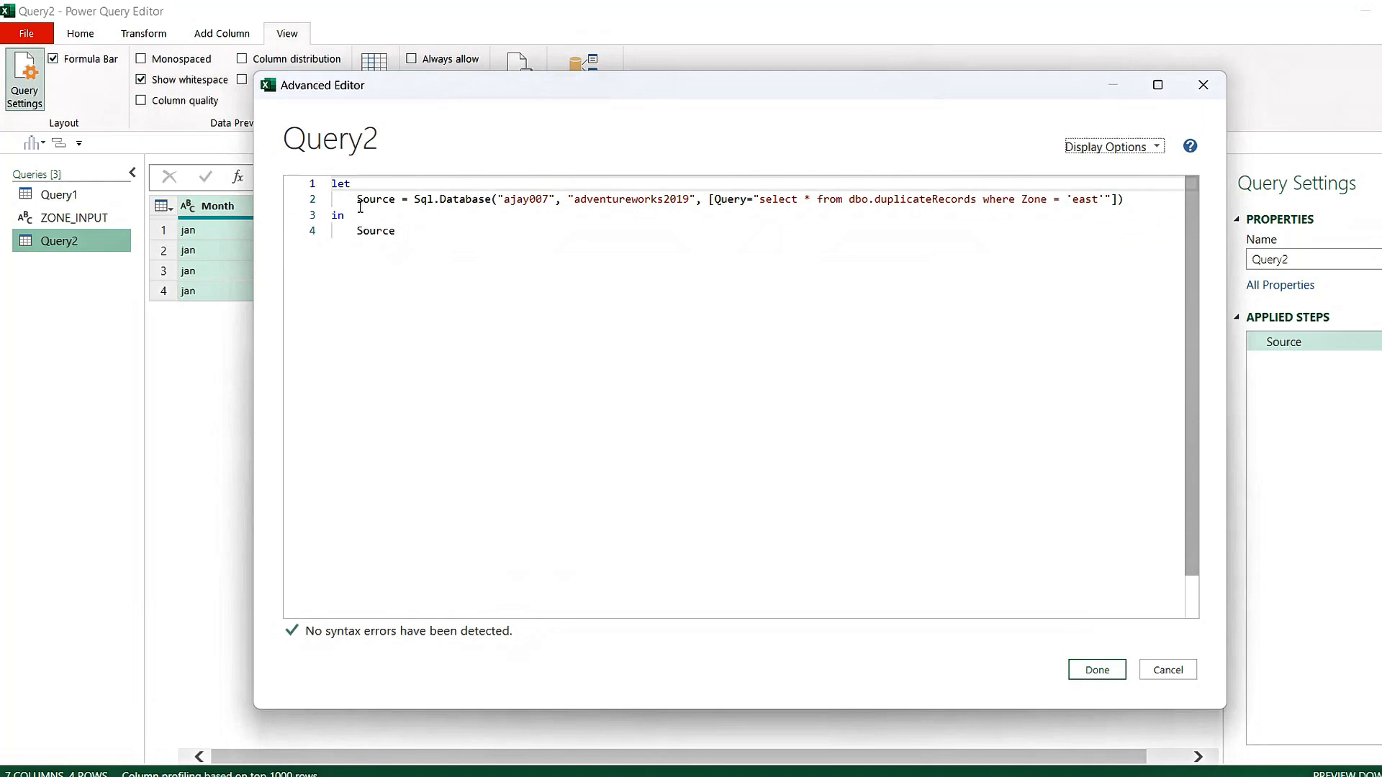
pyautogui.click(358, 202)
pyautogui.press('Return')
pyautogui.press('Return')
pyautogui.press('Return')
pyautogui.press('Return')
pyautogui.press('Return')
pyautogui.press('Return')
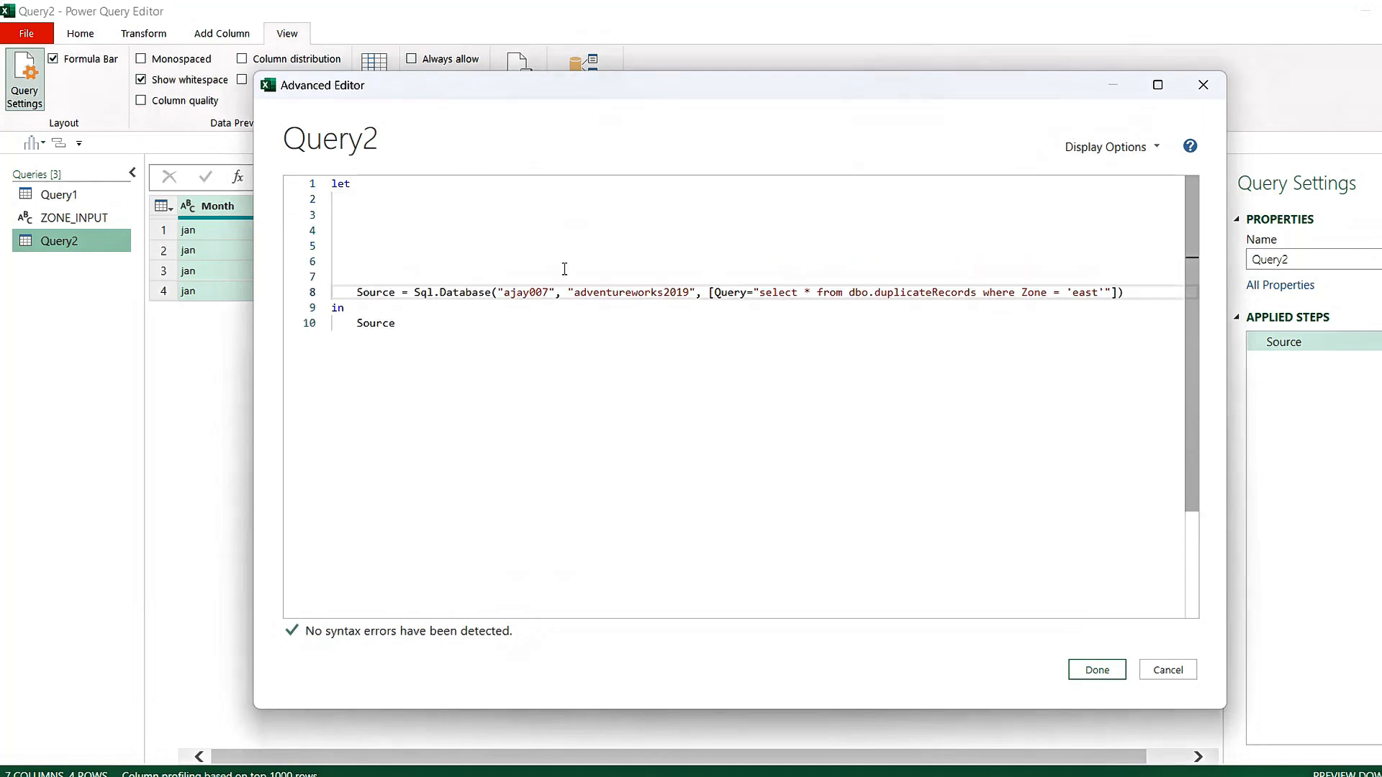
# - Copy the SQL statement select * from dbo.duplicateRecords where Zone = 'east' from the Source line onto blank line 4
pyautogui.click(1120, 293)
pyautogui.moveTo(1113, 293); pyautogui.dragTo(715, 293)
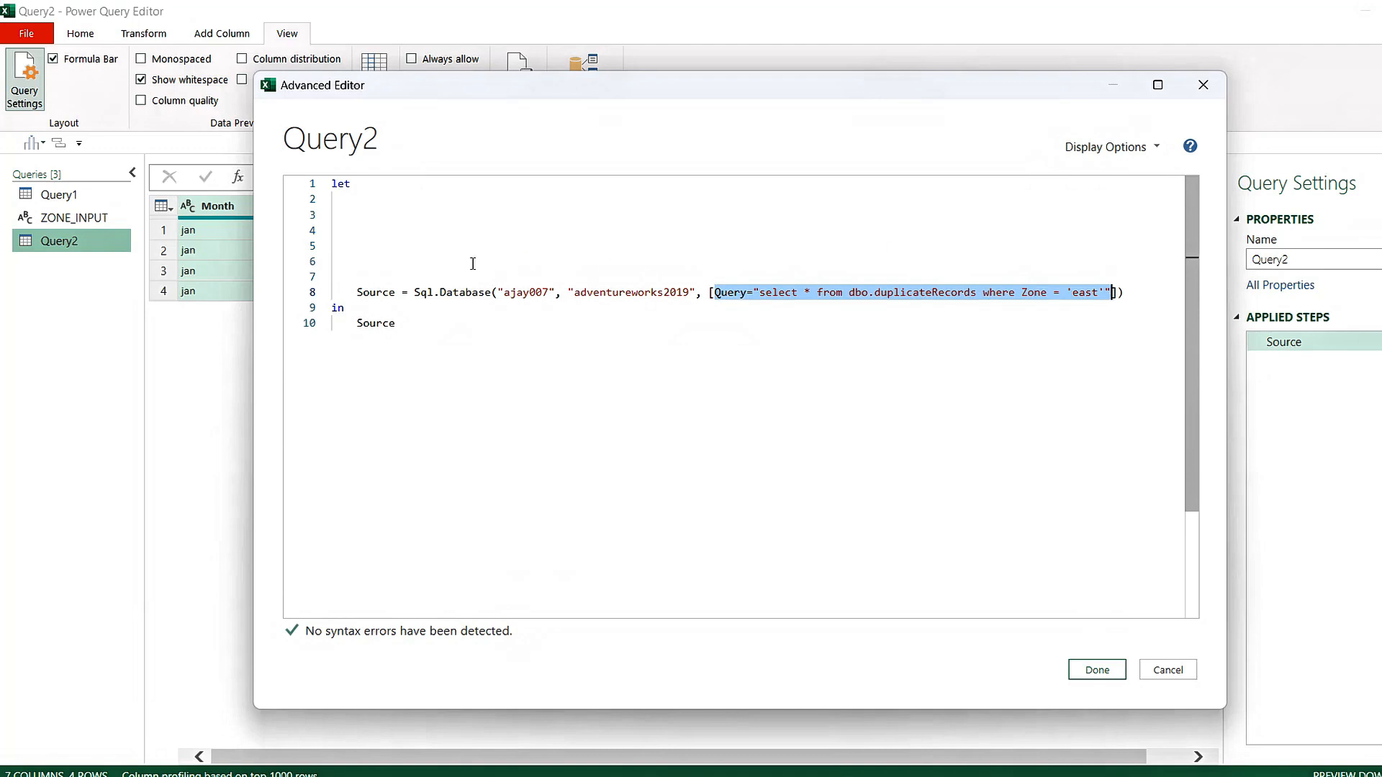
pyautogui.click(394, 248)
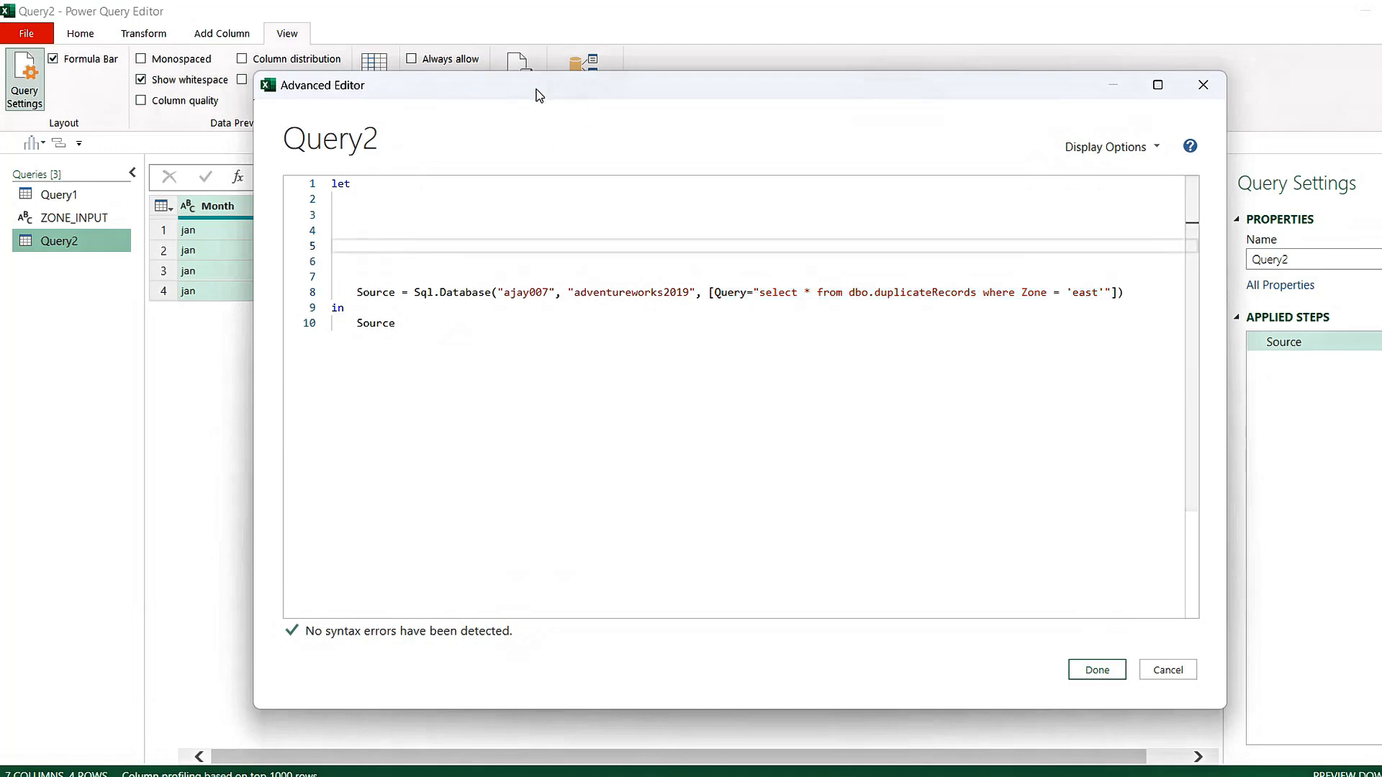
pyautogui.moveTo(540, 92); pyautogui.dragTo(685, 105)
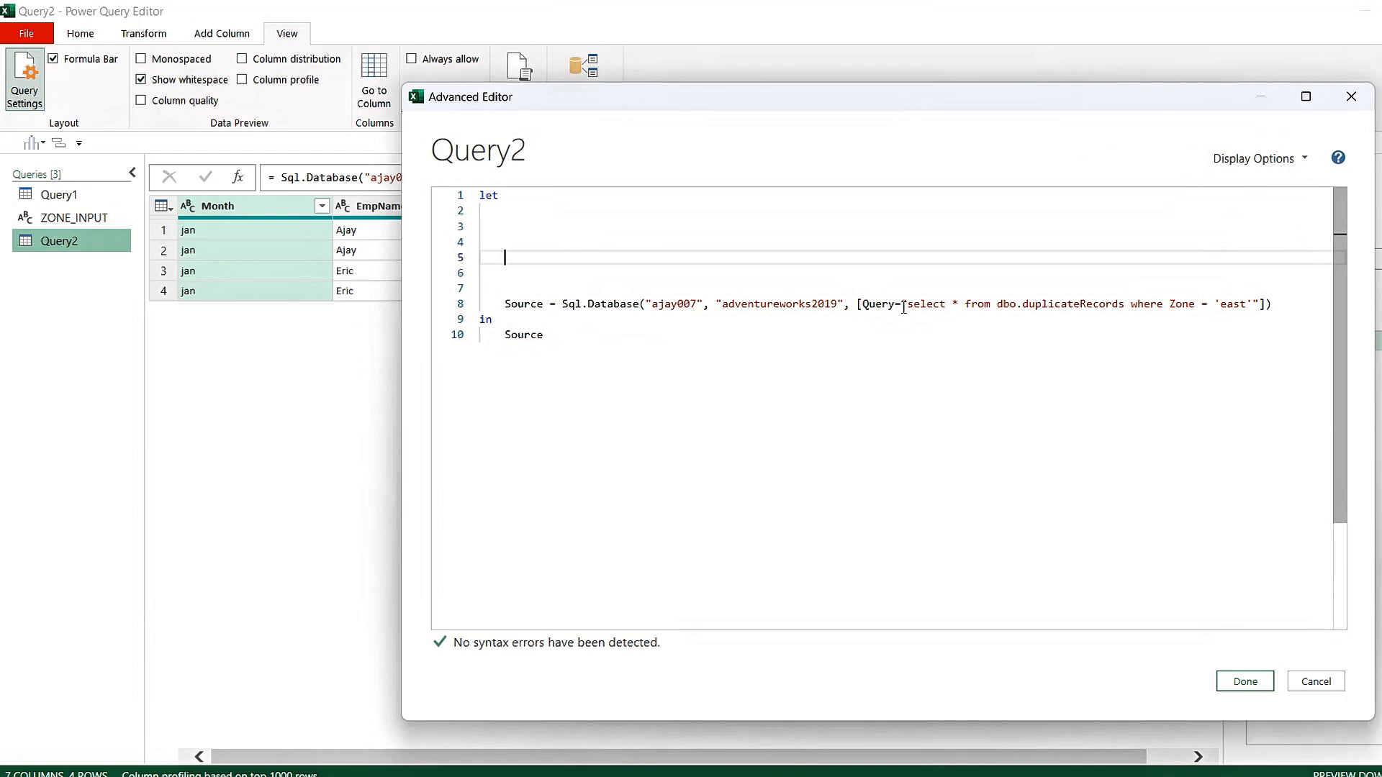
pyautogui.moveTo(905, 306); pyautogui.dragTo(1175, 305)
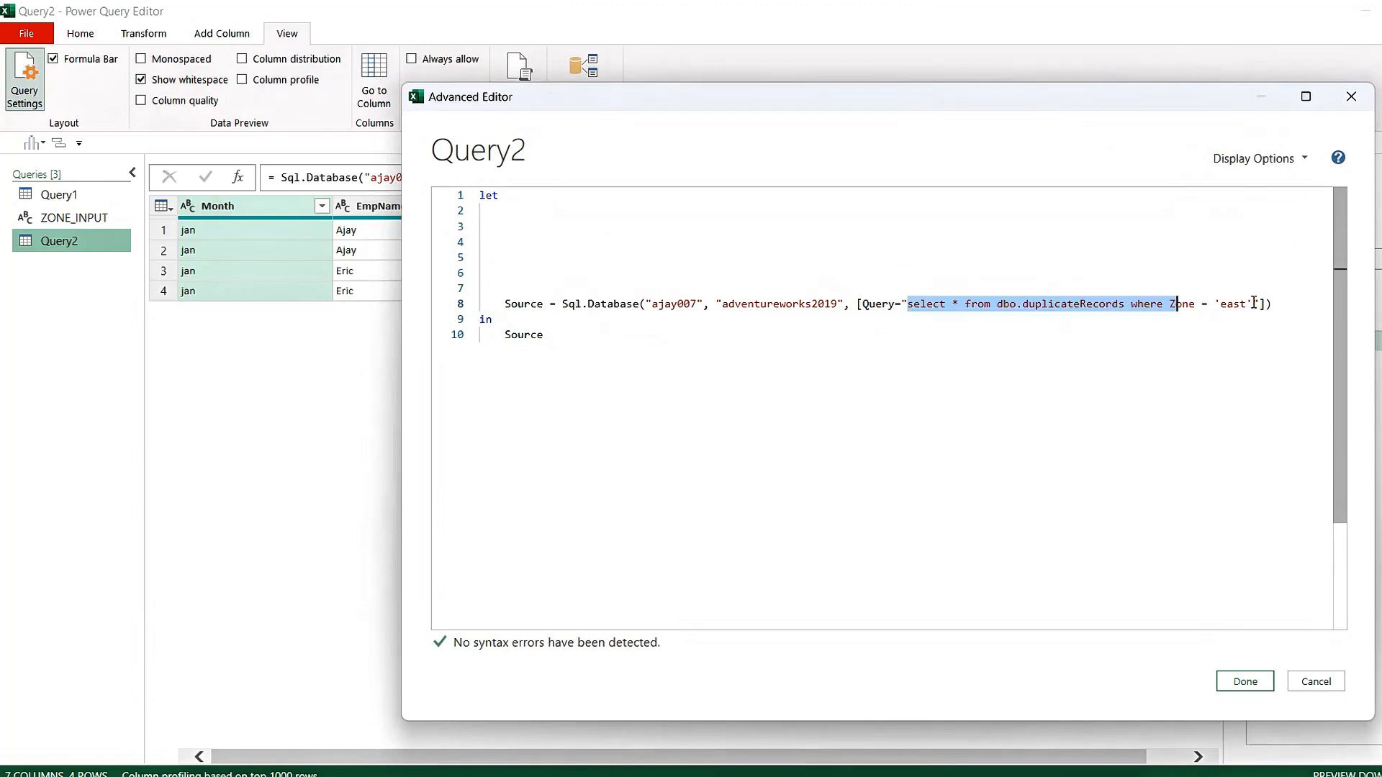
pyautogui.keyDown('shift'); pyautogui.click(1254, 304); pyautogui.keyUp('shift')
pyautogui.hotkey('ctrl', 'c')
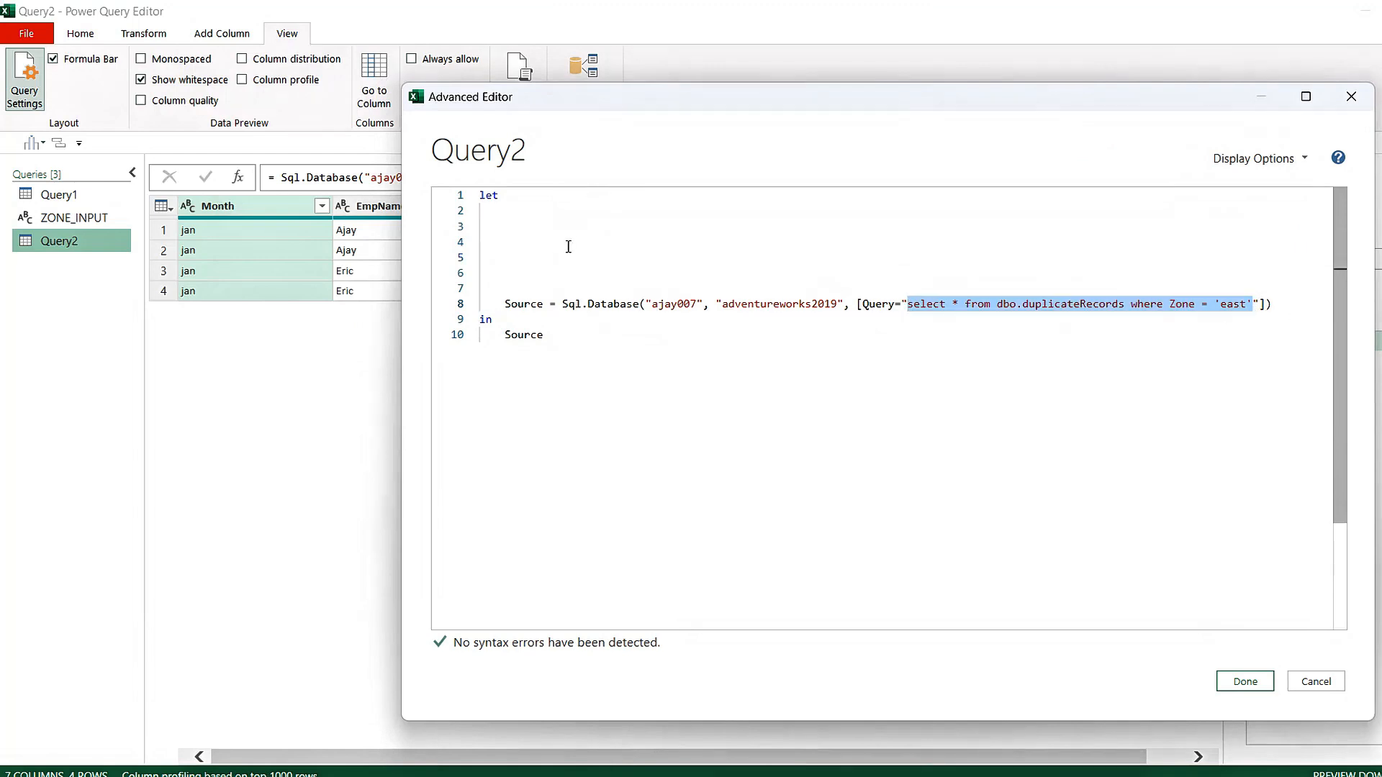
pyautogui.click(564, 245)
pyautogui.hotkey('ctrl', 'v')
# - Put STEP2= in front of the copied SQL statement on line 4
pyautogui.click(505, 242)
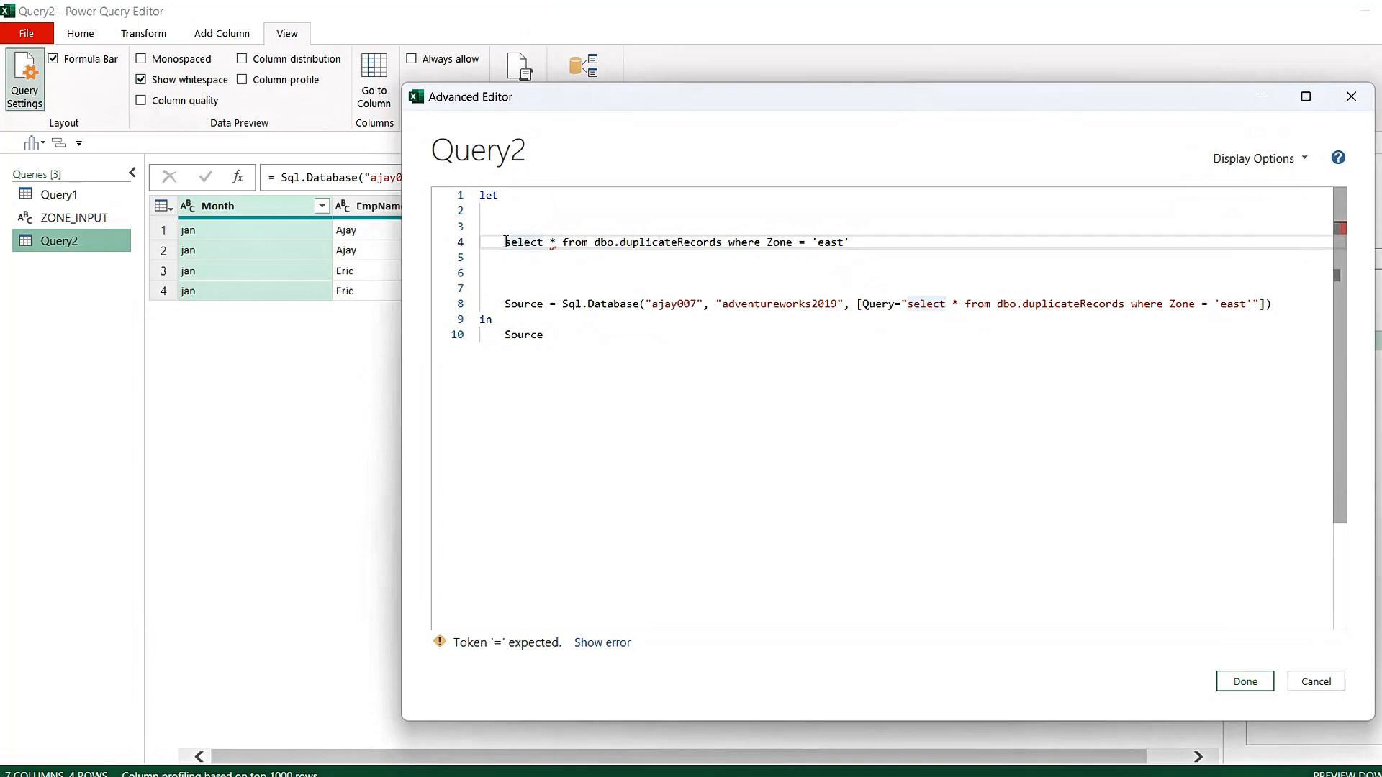
pyautogui.write('=')
pyautogui.write('STEP2')
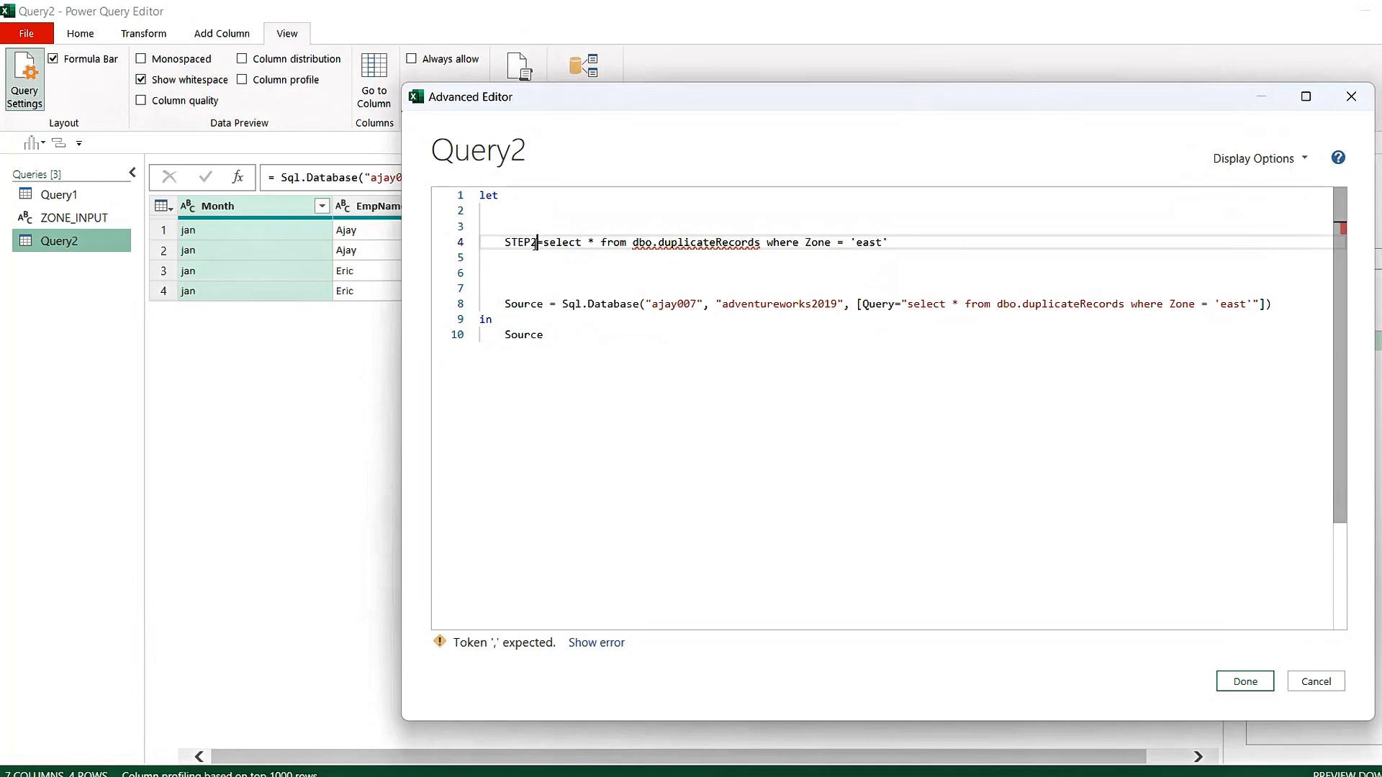
# - Rename the STEP2 variable on line 4 of the M code as MySql
pyautogui.click(531, 242)
pyautogui.press('BackSpace')
pyautogui.press('BackSpace')
pyautogui.press('BackSpace')
pyautogui.press('BackSpace')
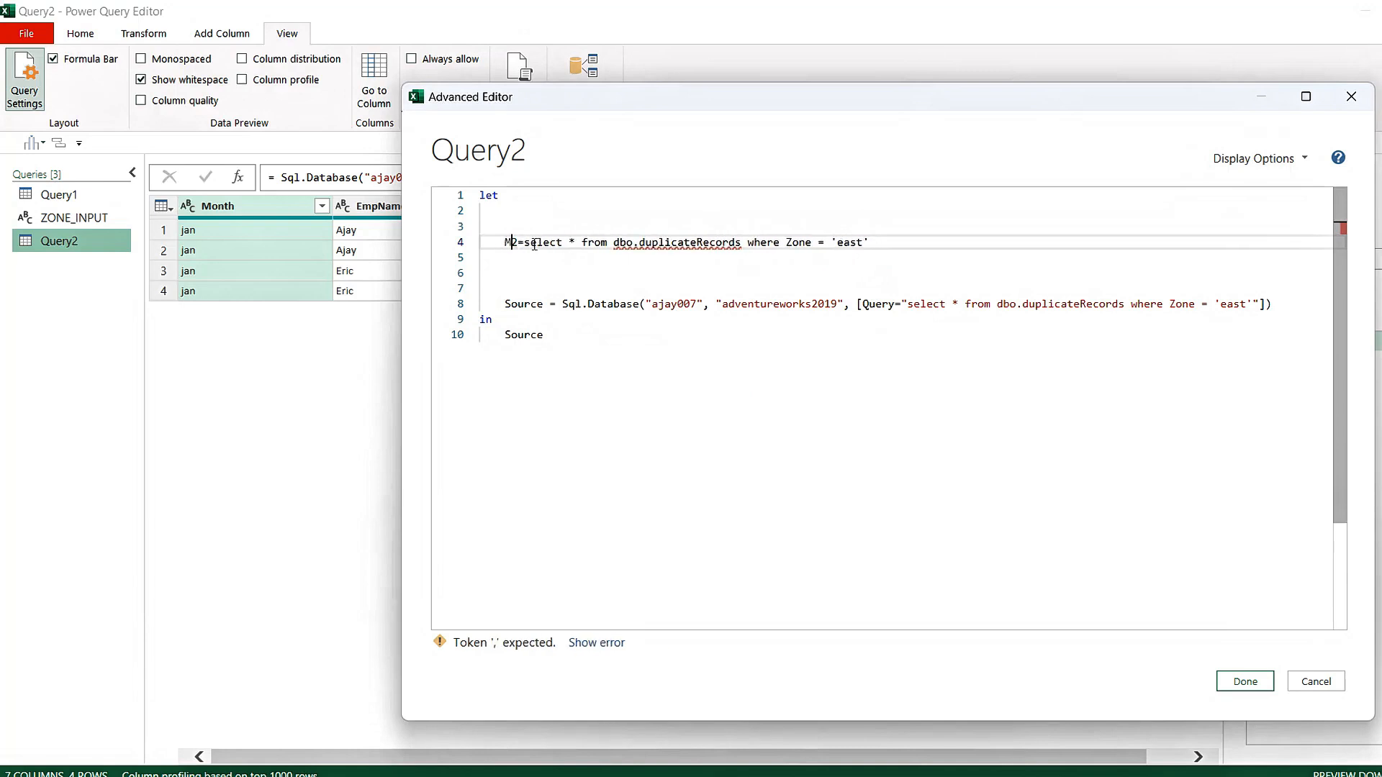
pyautogui.write('MySql')
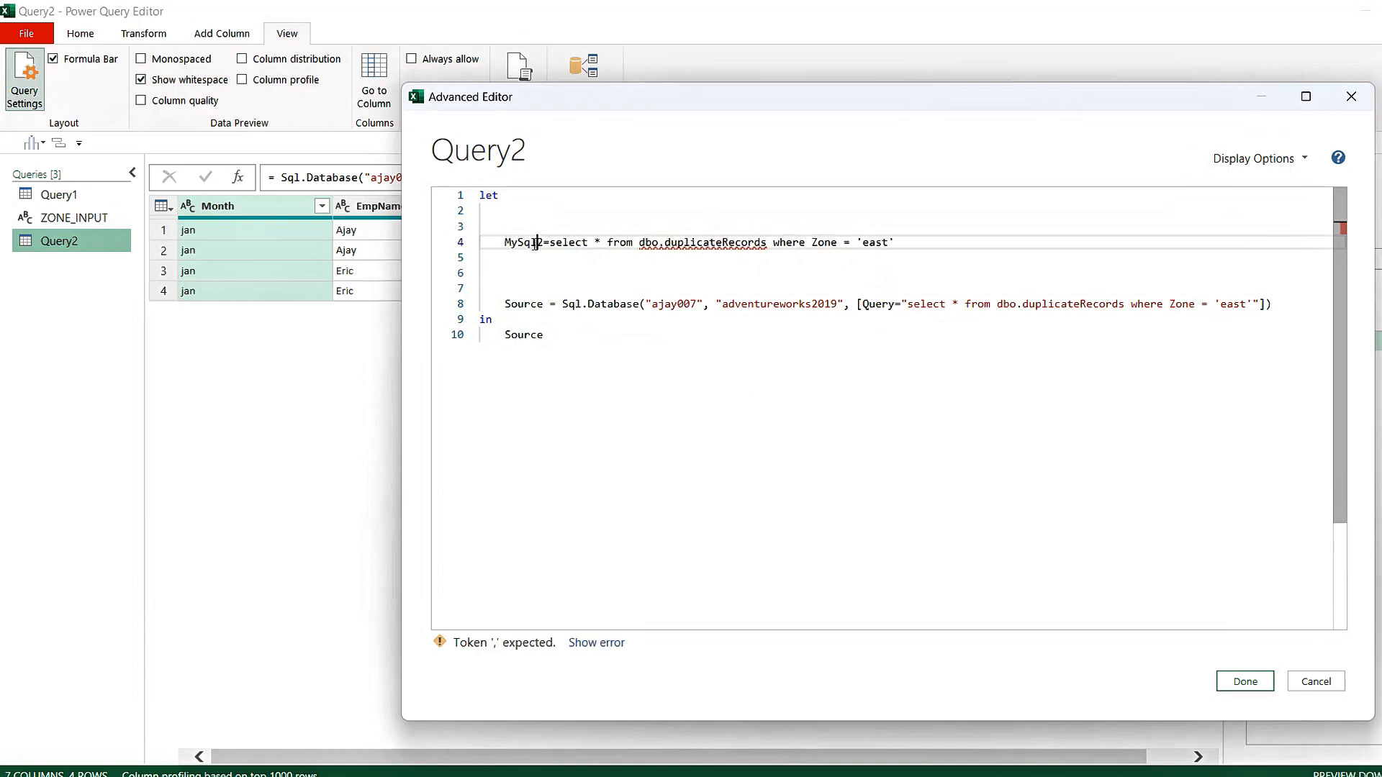
pyautogui.press('Delete')
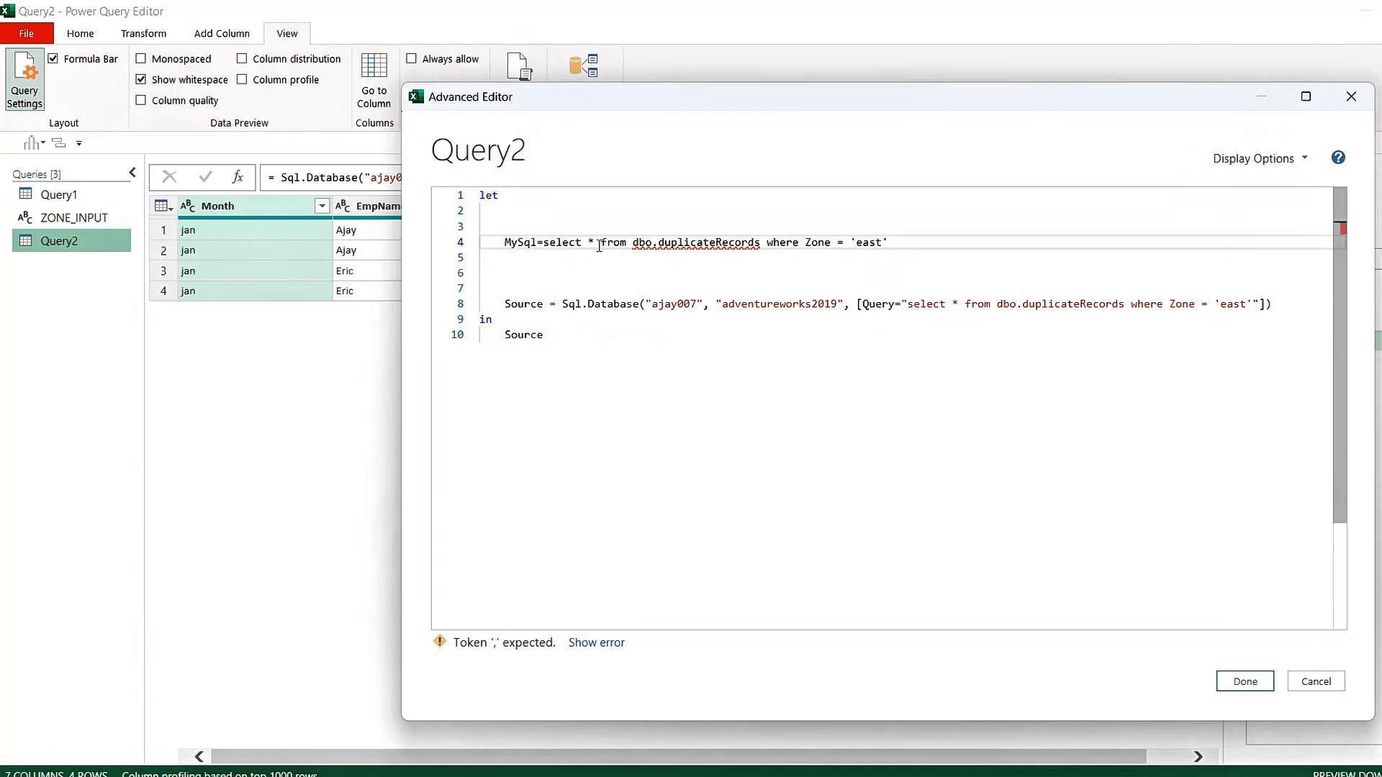
# - Remove the 'east' value from the MySql line and enclose the statement select * from dbo.duplicateRecords where Zone = in double quotes
pyautogui.write('"')
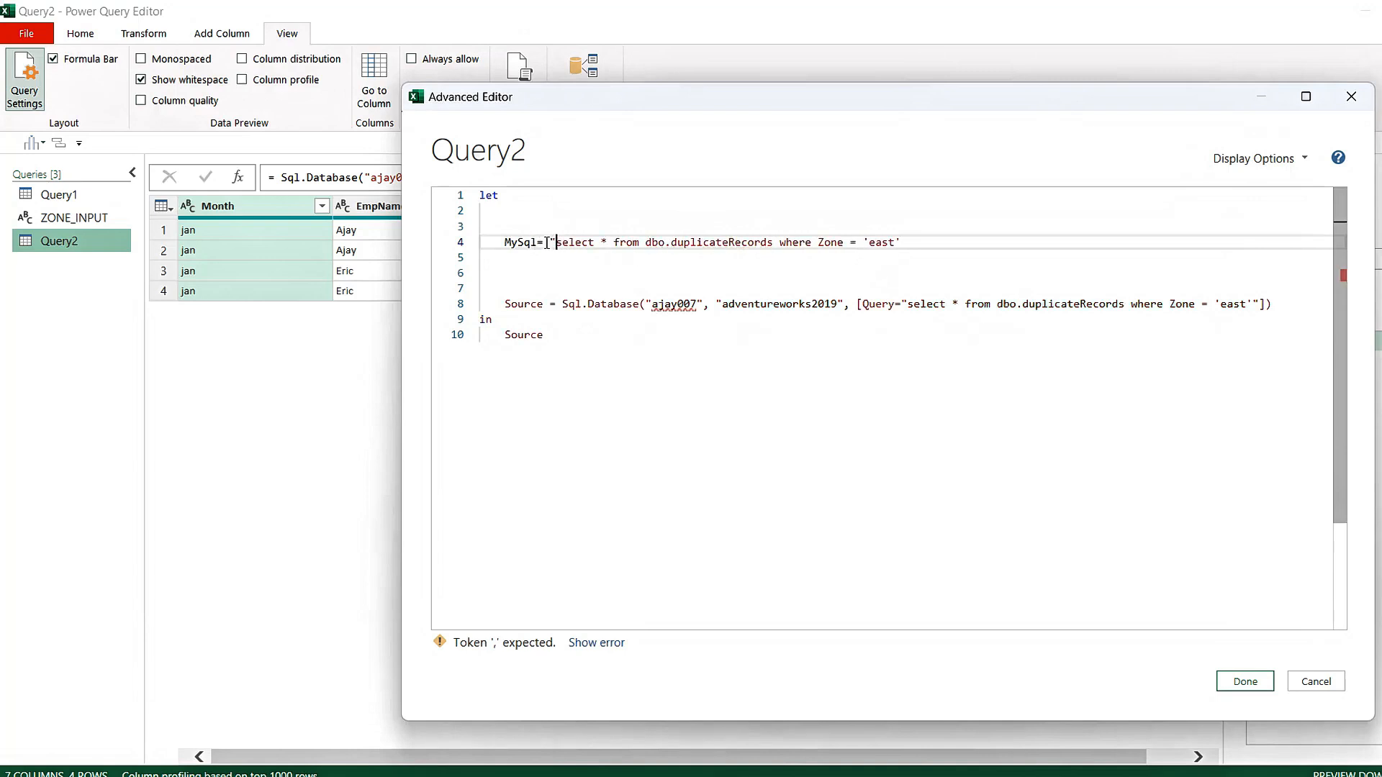
pyautogui.press('BackSpace')
pyautogui.press('BackSpace')
pyautogui.press('BackSpace')
pyautogui.press('BackSpace')
pyautogui.press('BackSpace')
pyautogui.press('BackSpace')
pyautogui.write('" ')
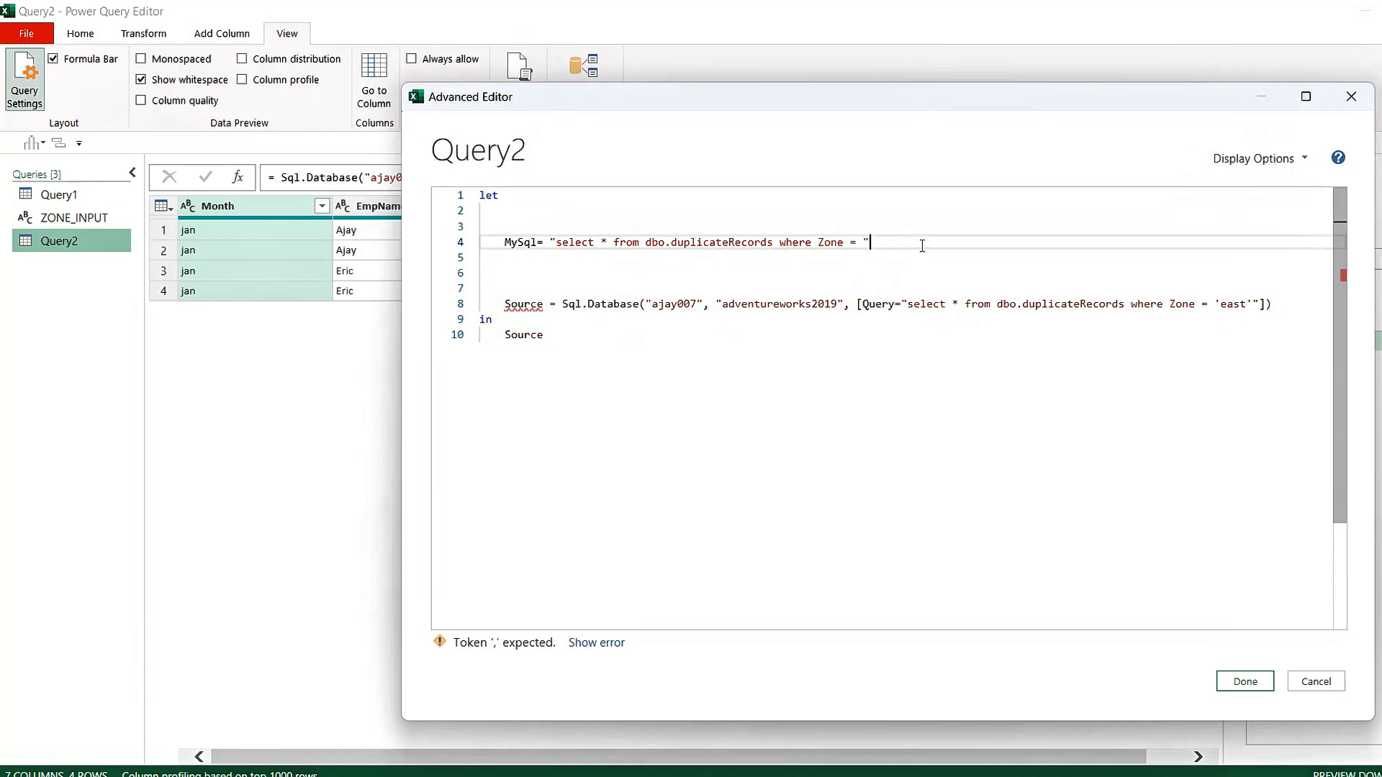
# - Append & myzone to the quoted SQL text on the MySql line
pyautogui.write('& ')
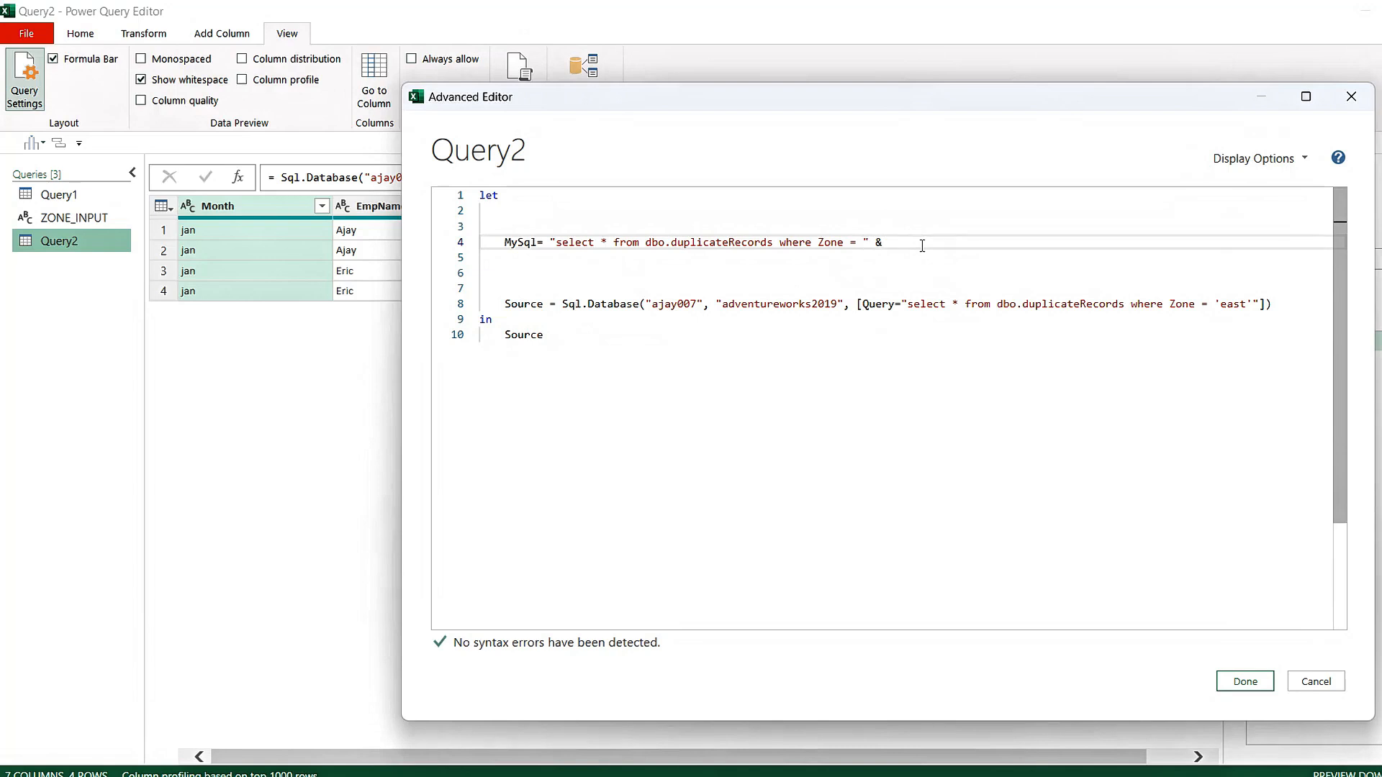
pyautogui.write('myvar')
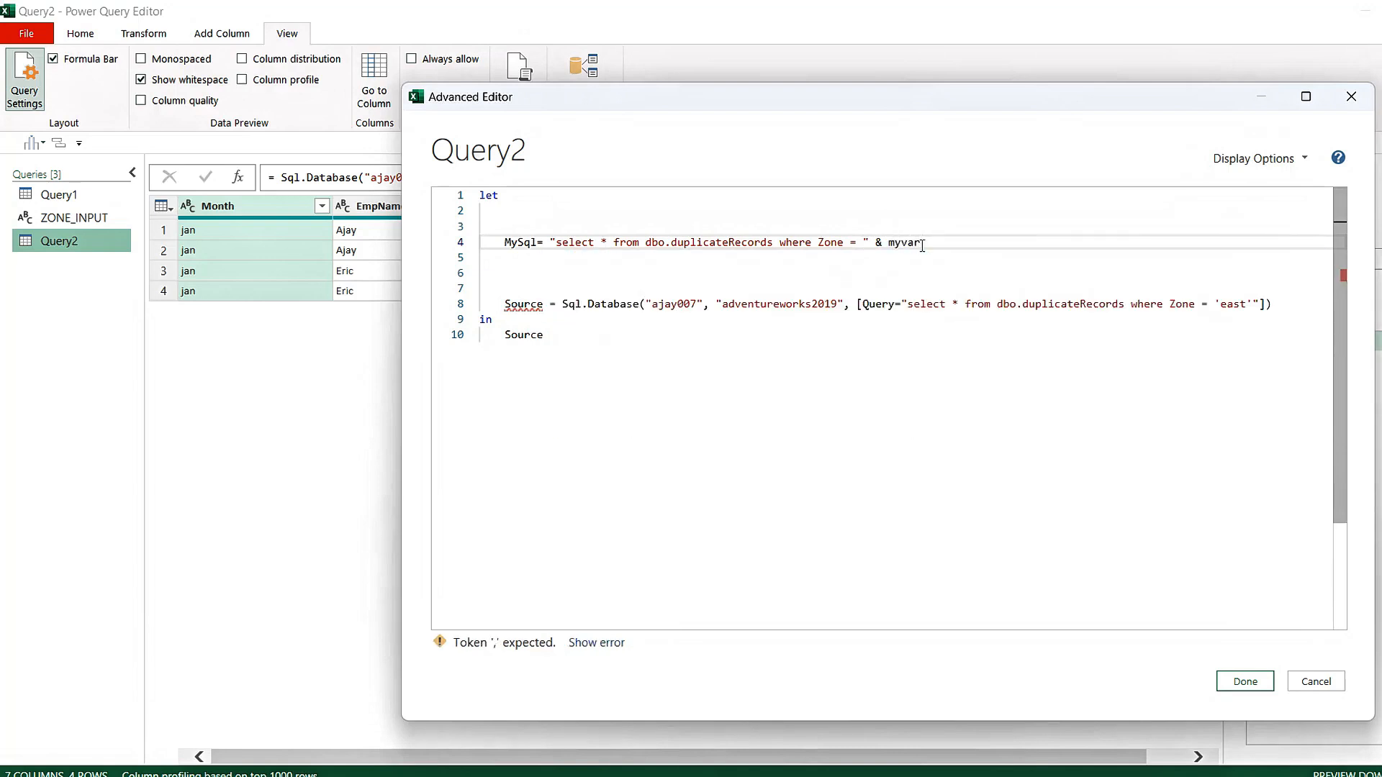
pyautogui.press('BackSpace')
pyautogui.press('BackSpace')
pyautogui.write('zone')
pyautogui.click(728, 280)
# - Add the line step1 = ZONE_INPUT, on blank line 3 above the MySql line
pyautogui.click(536, 218)
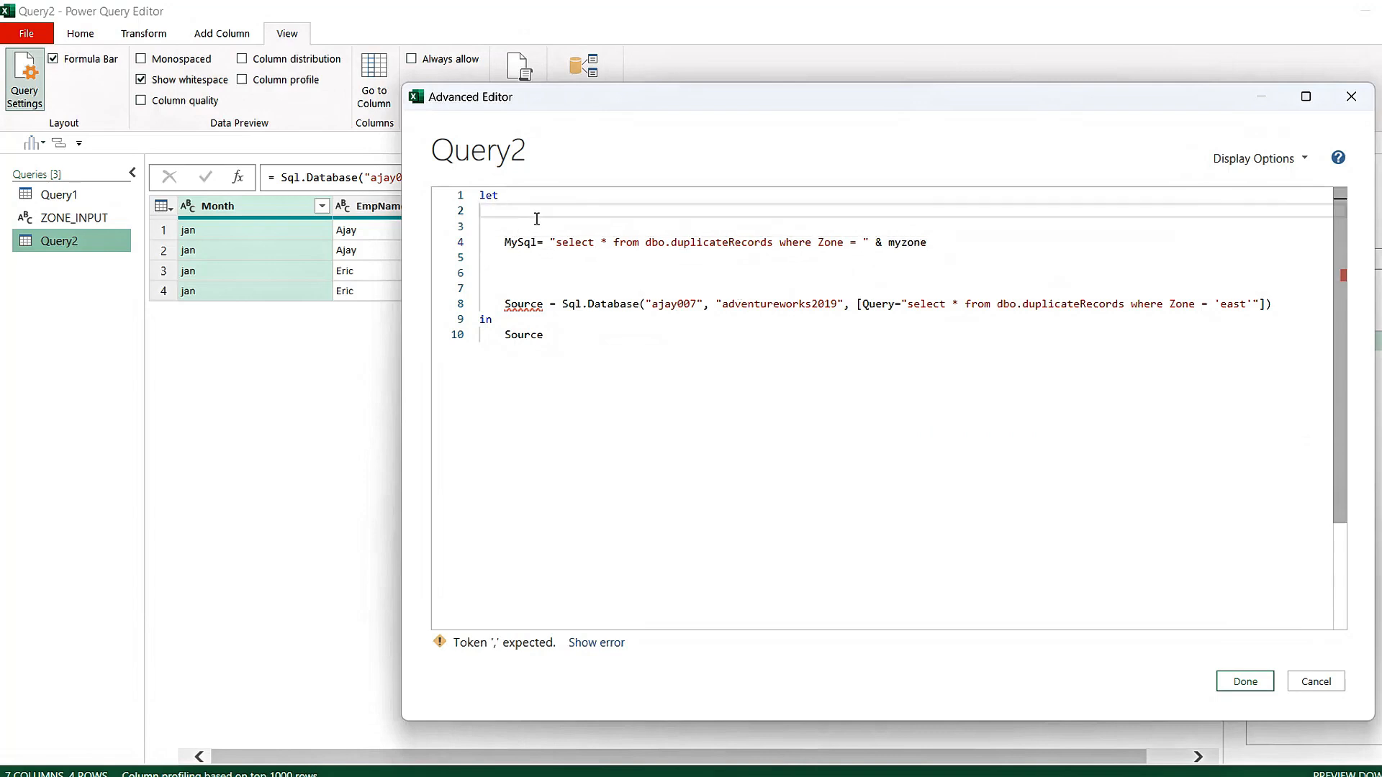
pyautogui.press('Down')
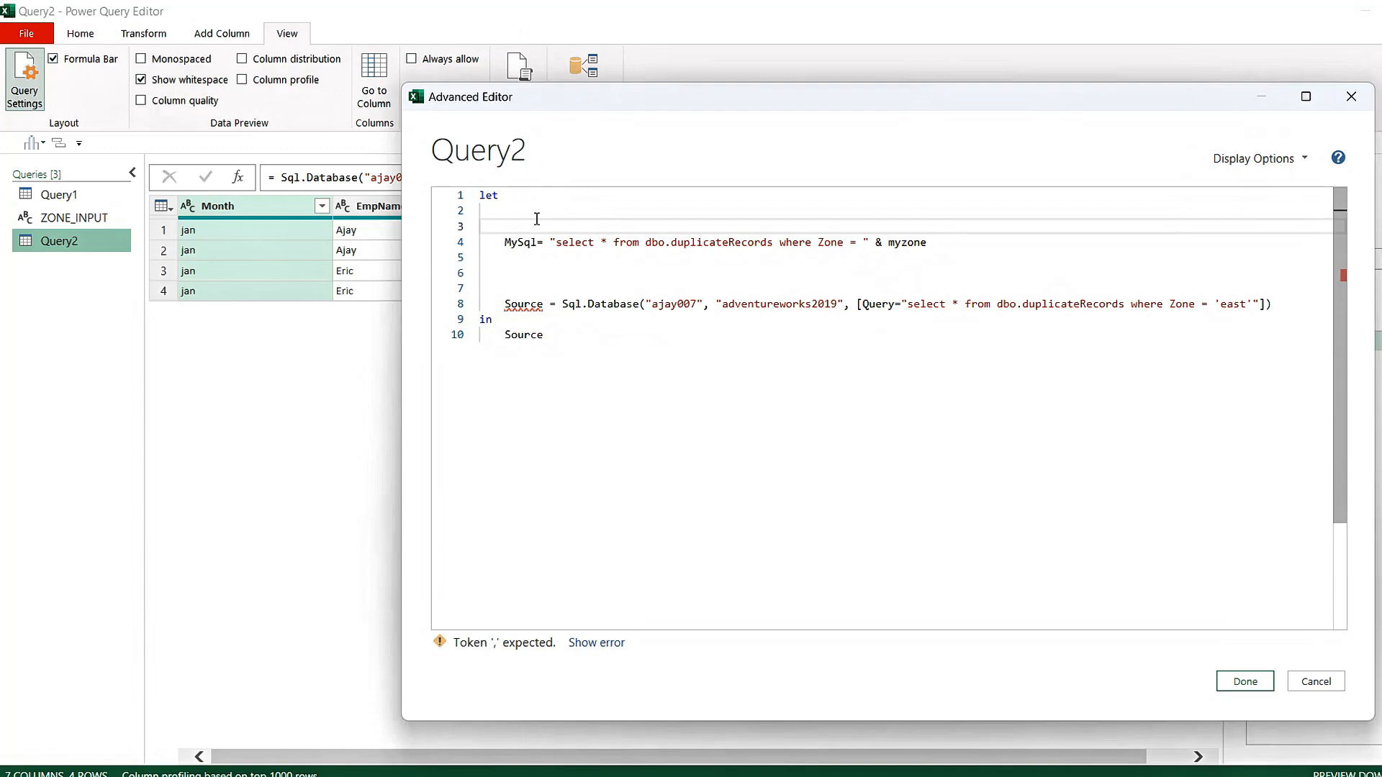
pyautogui.write('step1')
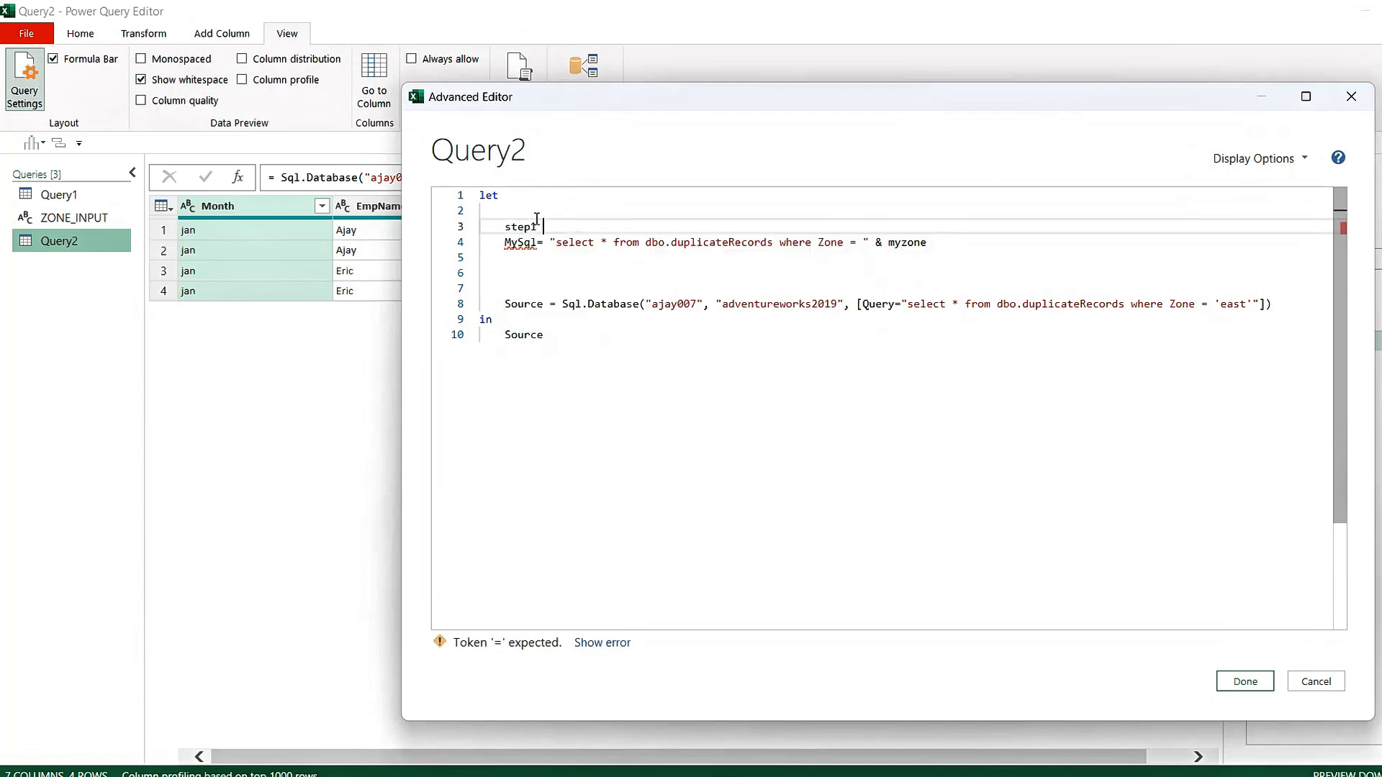
pyautogui.write(' = ')
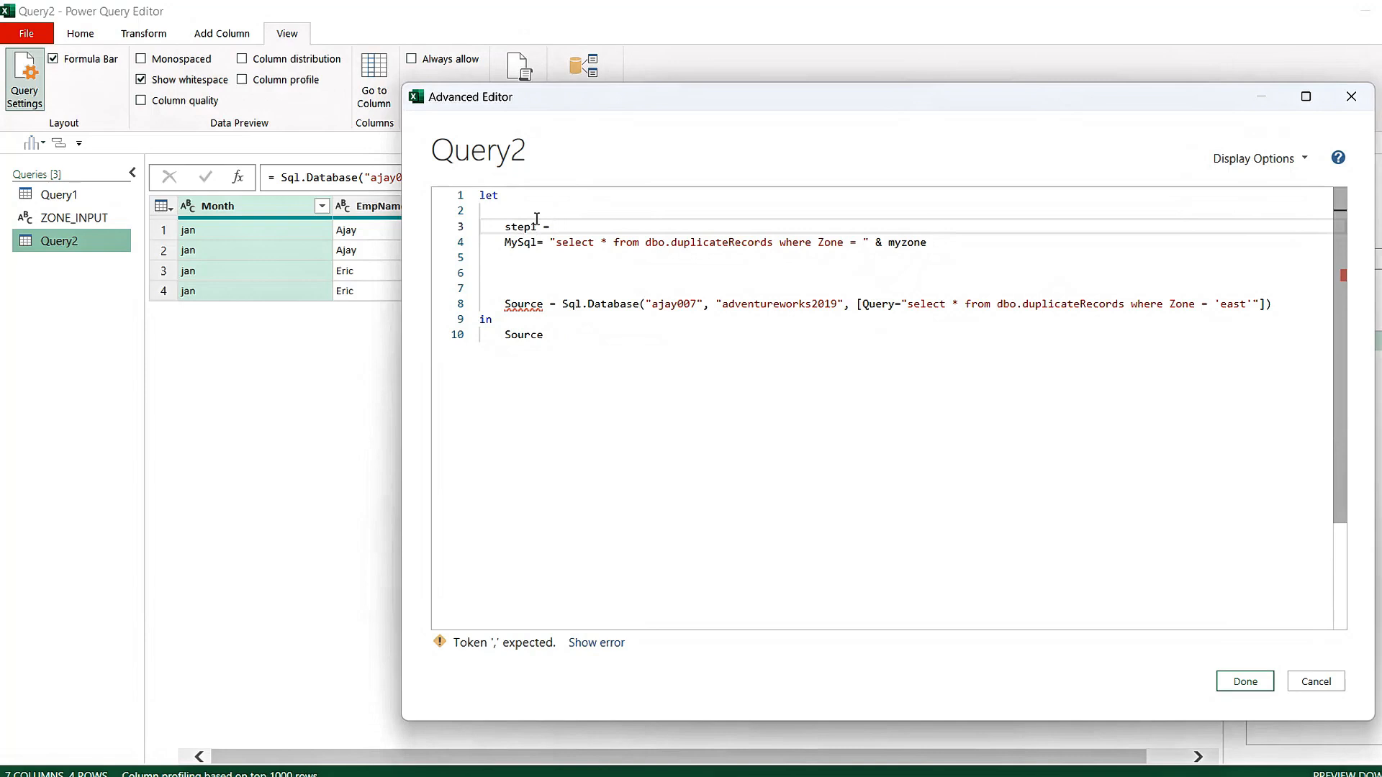
pyautogui.write('ZONE_INPUT')
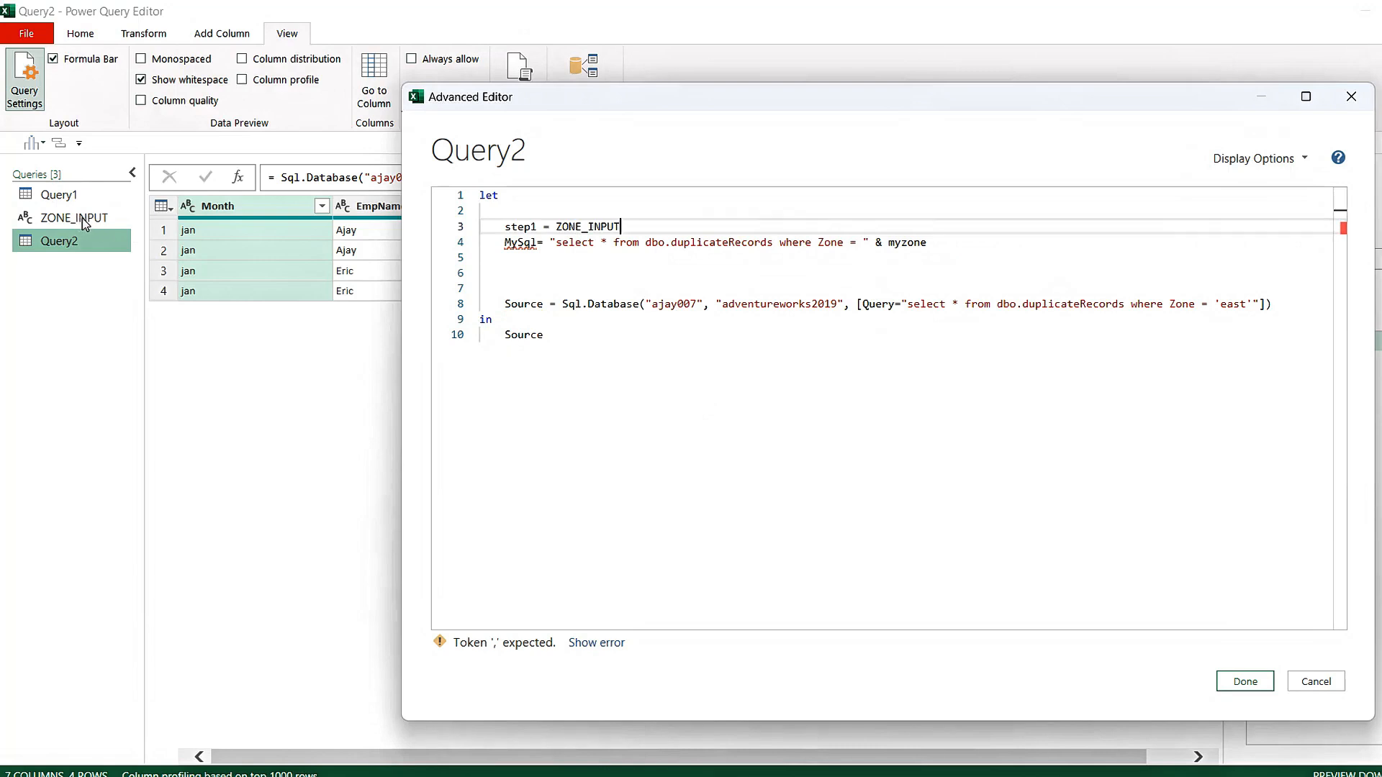
pyautogui.write(',')
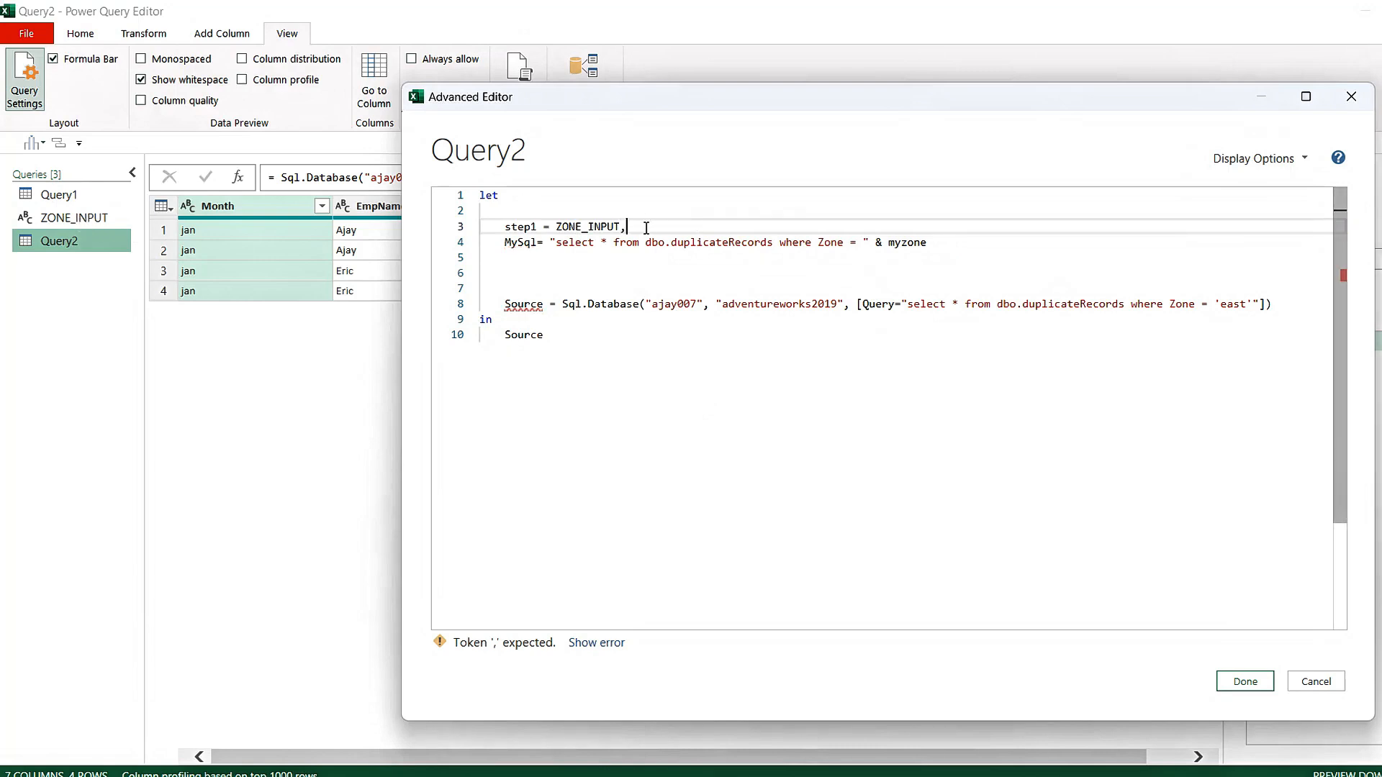
# - Rename the step1 variable on line 3 as Myzone
pyautogui.doubleClick(520, 228)
pyautogui.write('myz')
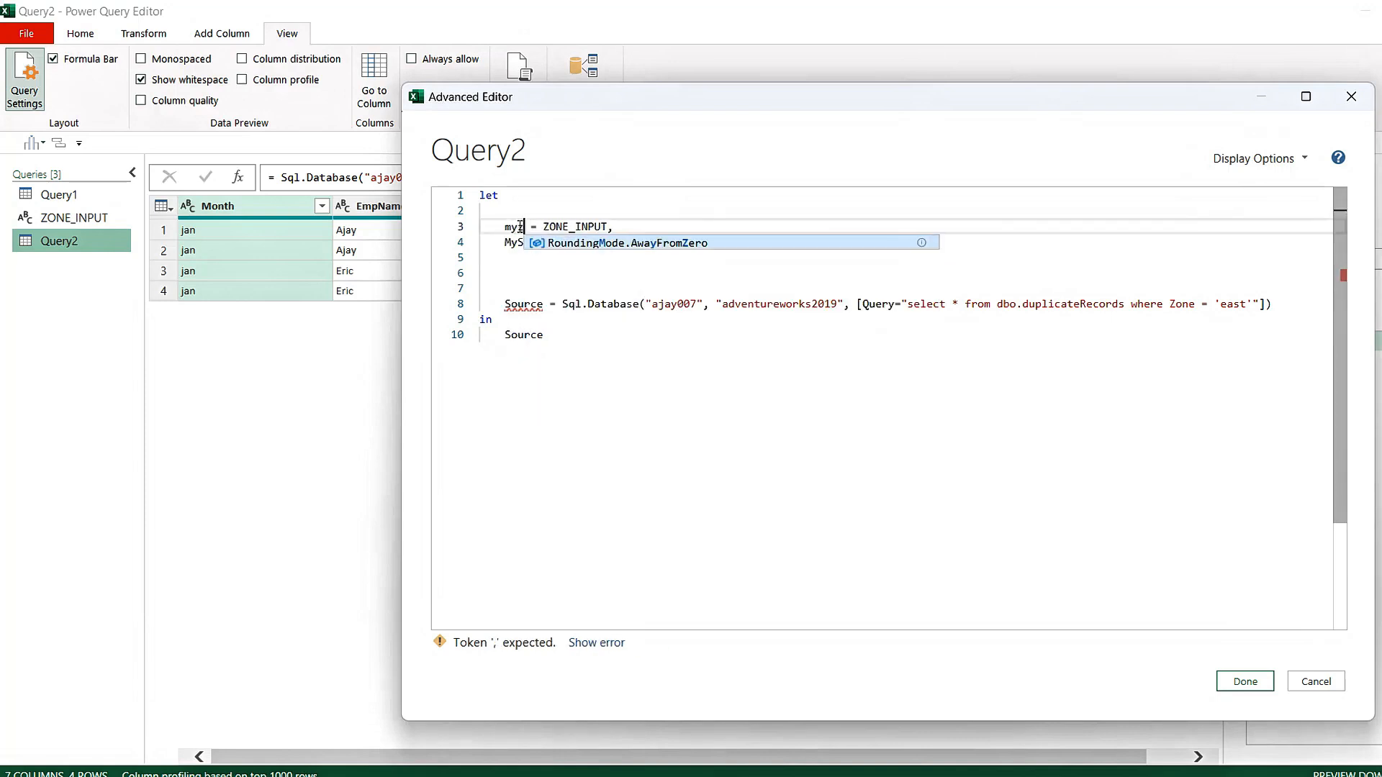
pyautogui.press('BackSpace')
pyautogui.press('BackSpace')
pyautogui.write('MyZone')
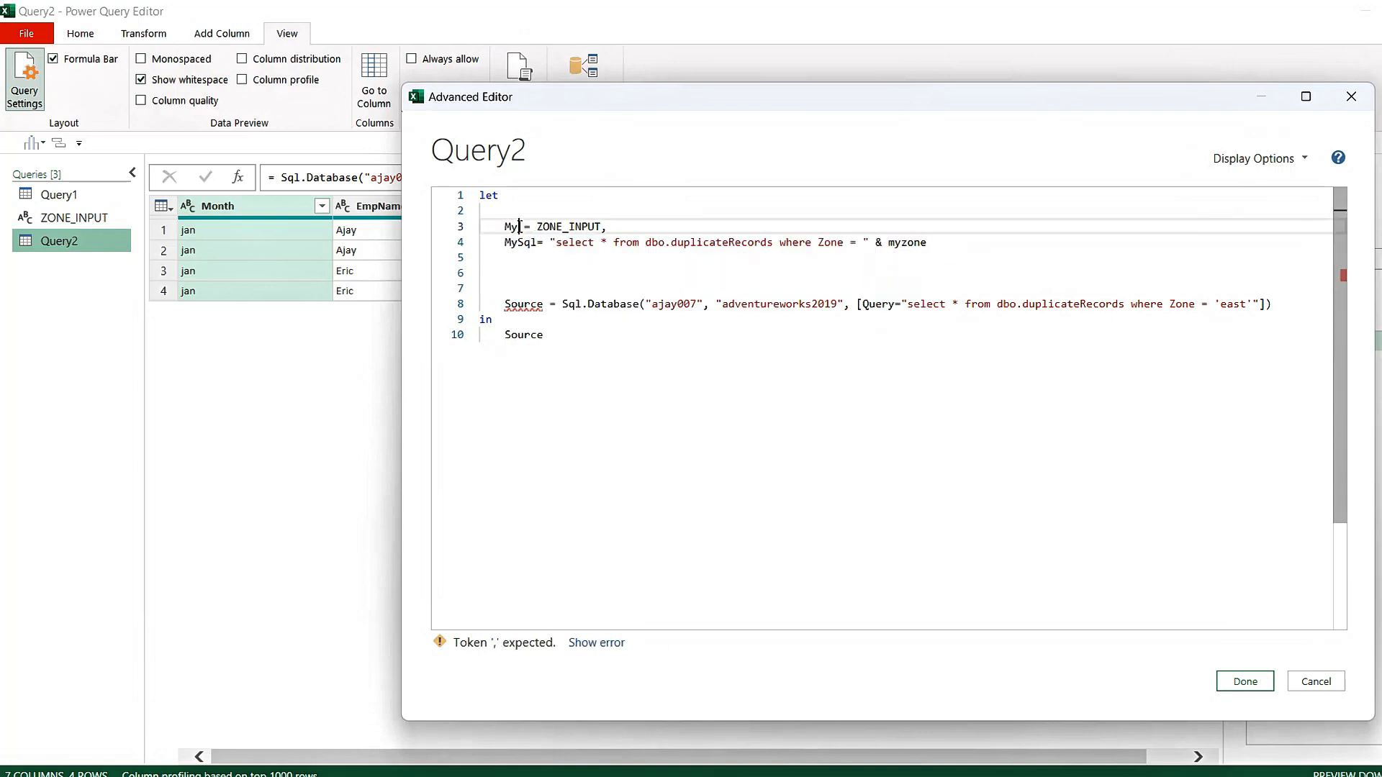
pyautogui.click(766, 277)
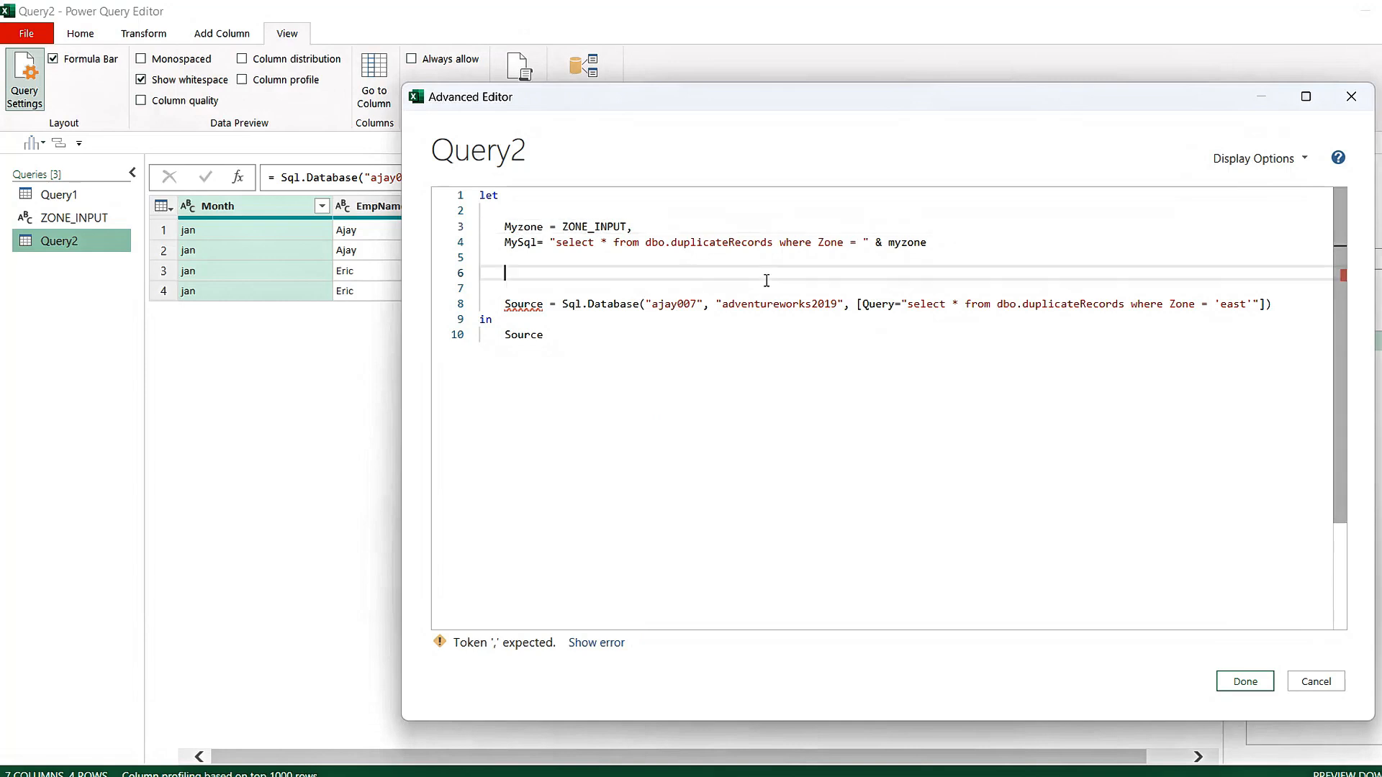
# - Capitalize the myzone reference on the MySql line as Myzone and add extra space between it and the ampersand
pyautogui.click(895, 245)
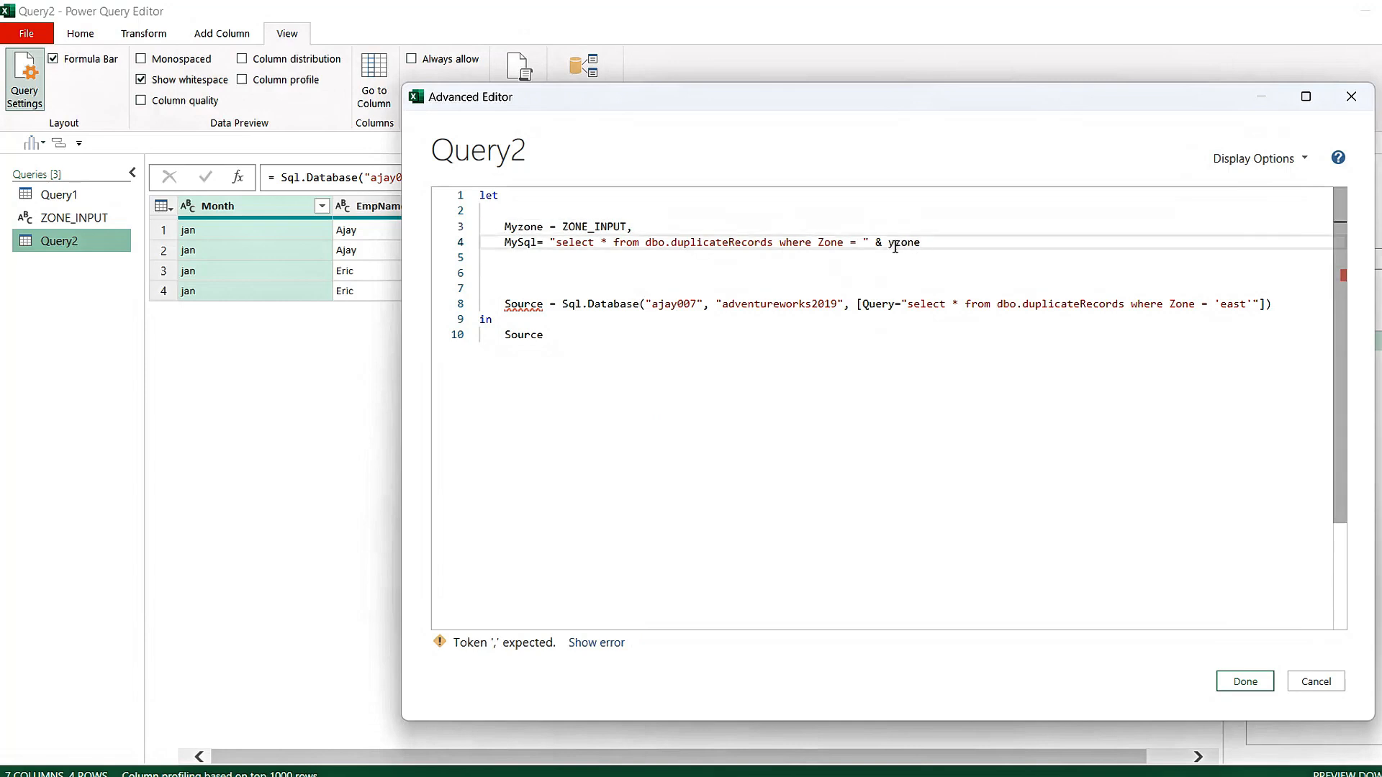
pyautogui.press('BackSpace')
pyautogui.write('M')
pyautogui.click(938, 241)
pyautogui.click(733, 269)
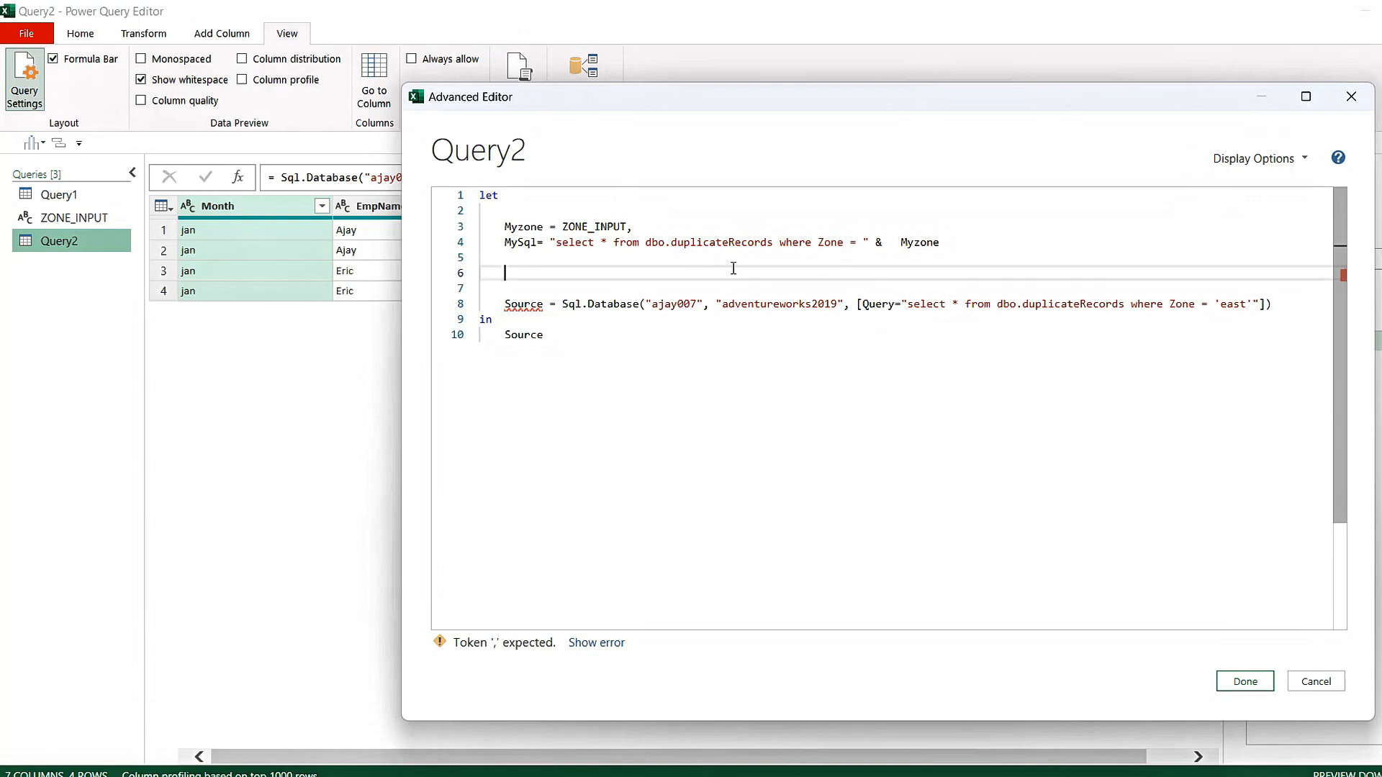
pyautogui.write('EAST')
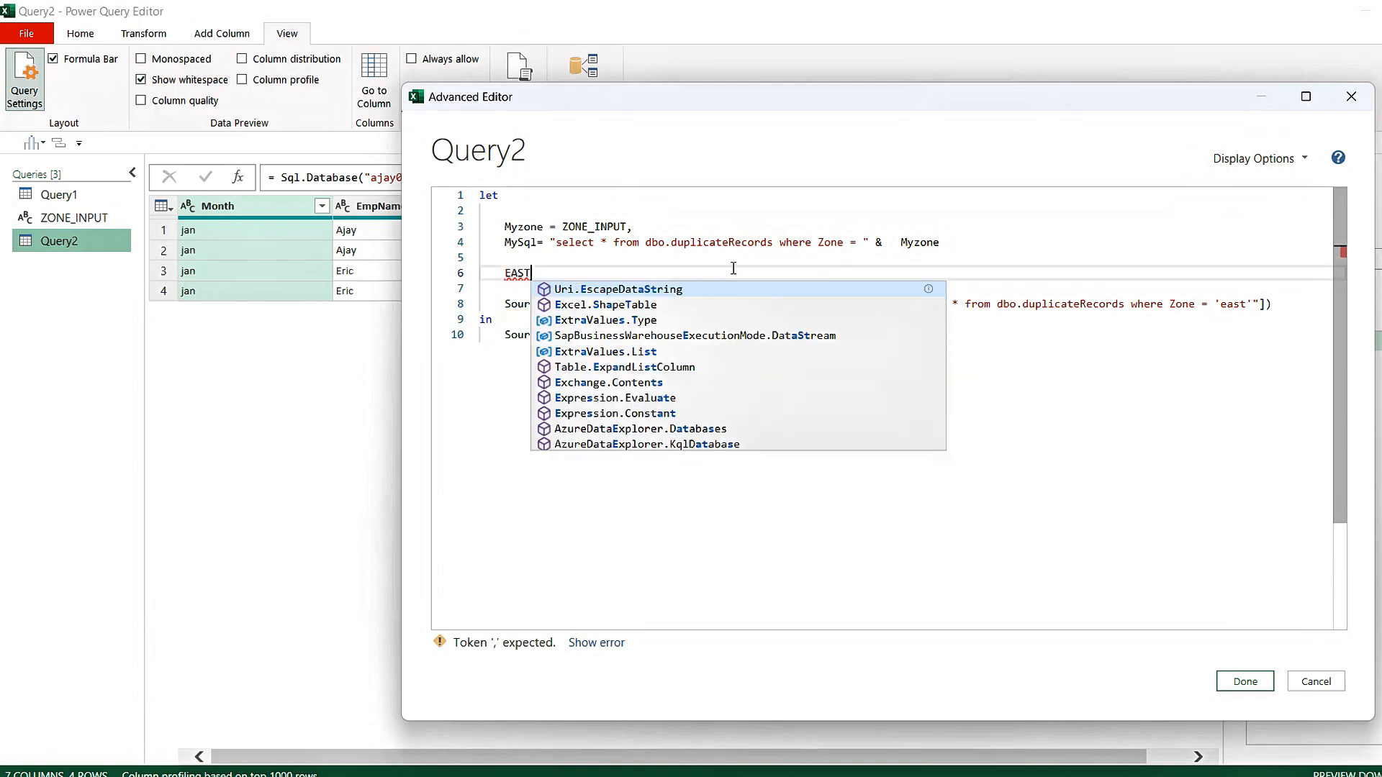
pyautogui.press('BackSpace')
pyautogui.press('BackSpace')
pyautogui.press('BackSpace')
pyautogui.press('BackSpace')
pyautogui.write("'EAST'")
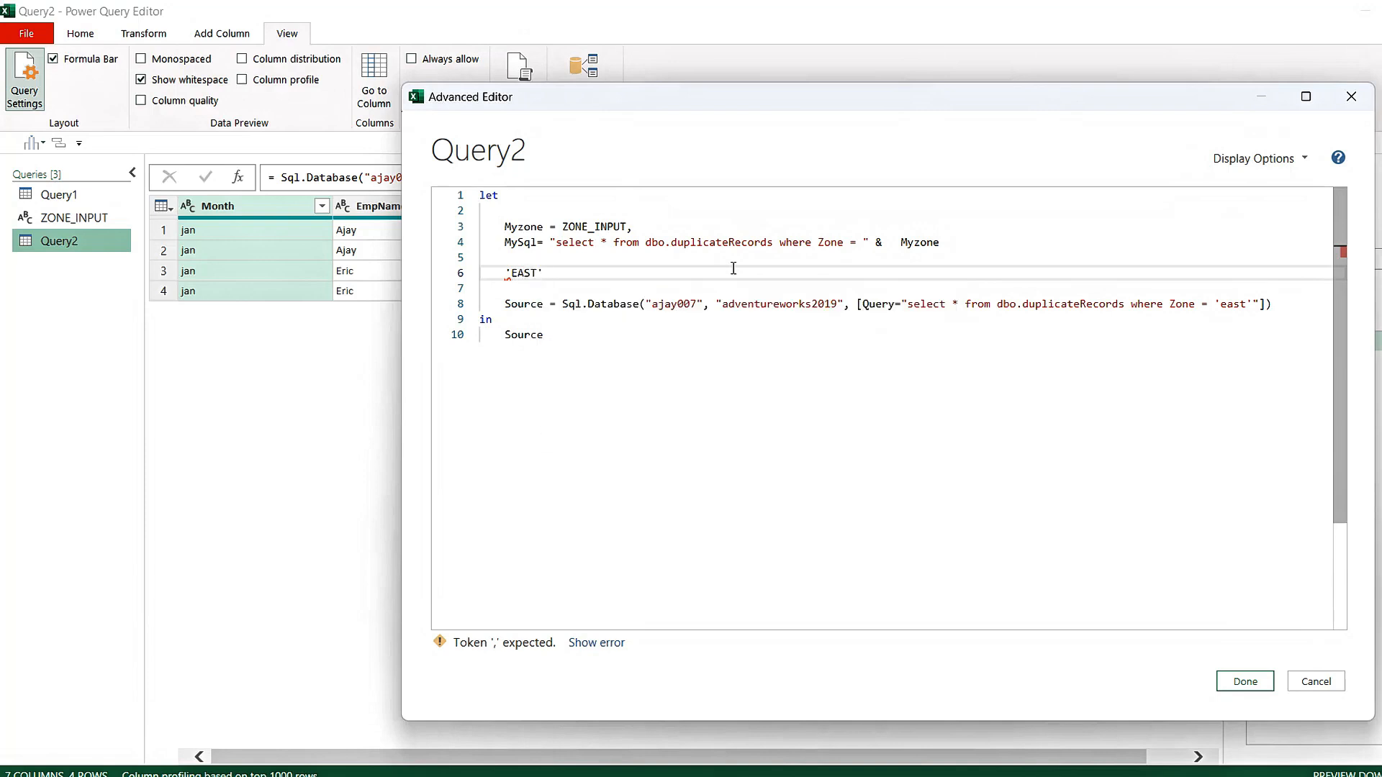
pyautogui.press('BackSpace')
pyautogui.press('BackSpace')
pyautogui.press('BackSpace')
pyautogui.press('BackSpace')
pyautogui.press('BackSpace')
pyautogui.press('BackSpace')
# - Wrap the zone variable on the MySql line in single-quote strings so the ending reads "'" & Myzone & "'"
pyautogui.click(897, 243)
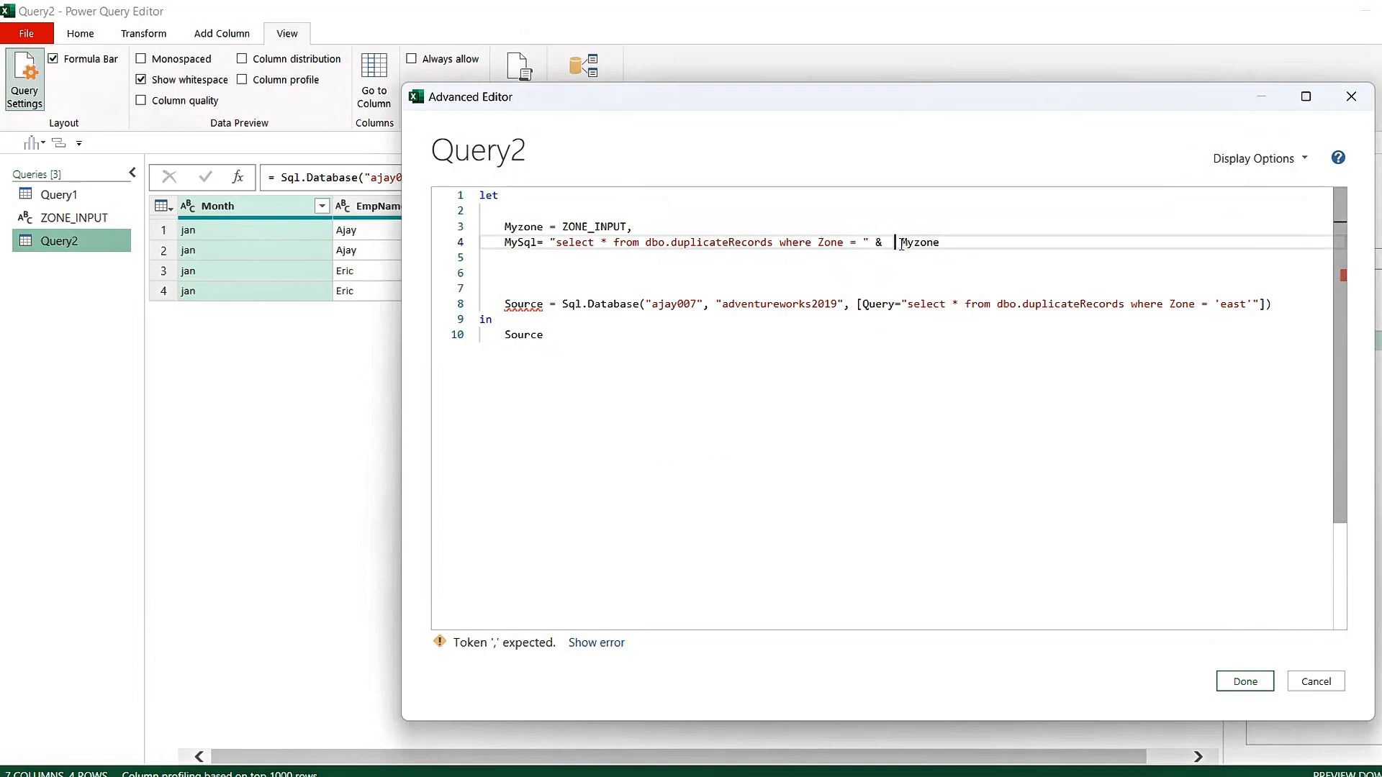
pyautogui.write('"\'" & Myzone & ')
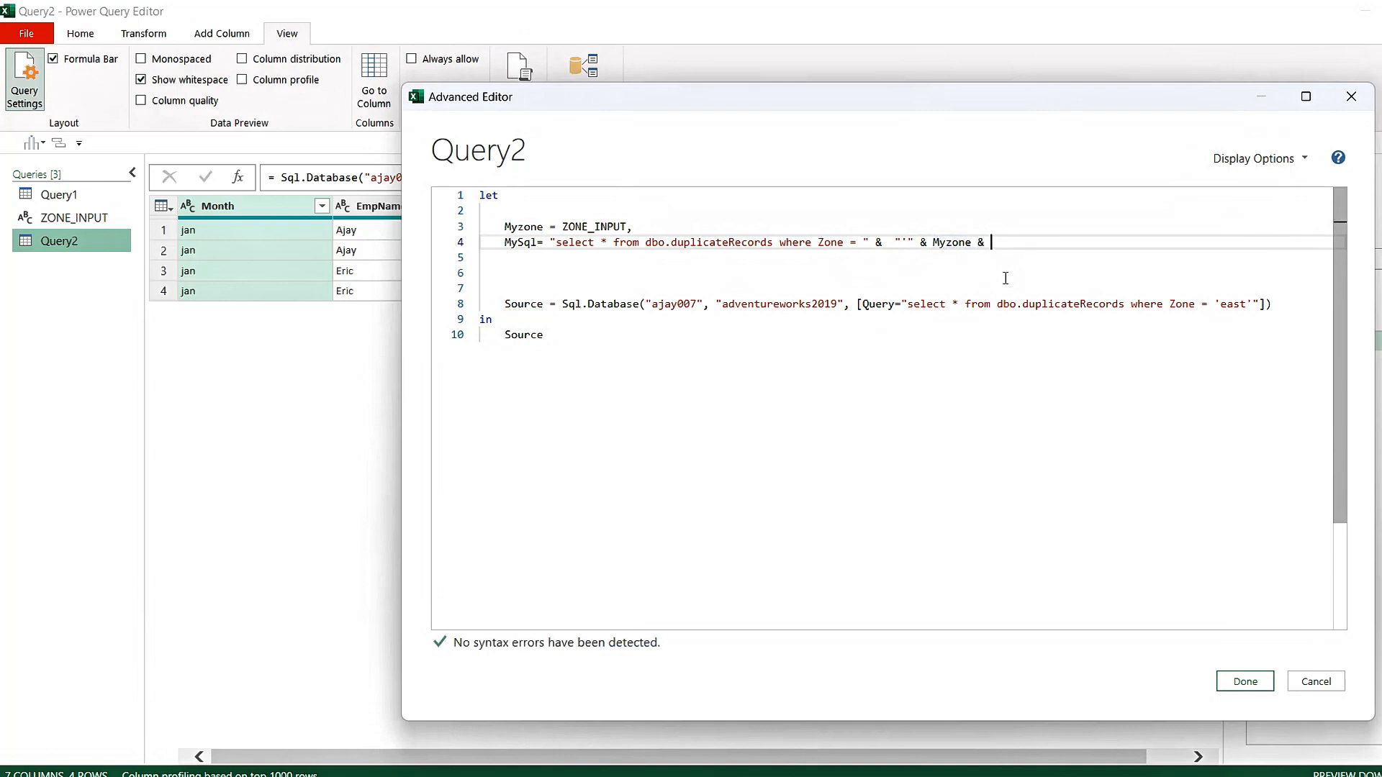
pyautogui.write('""')
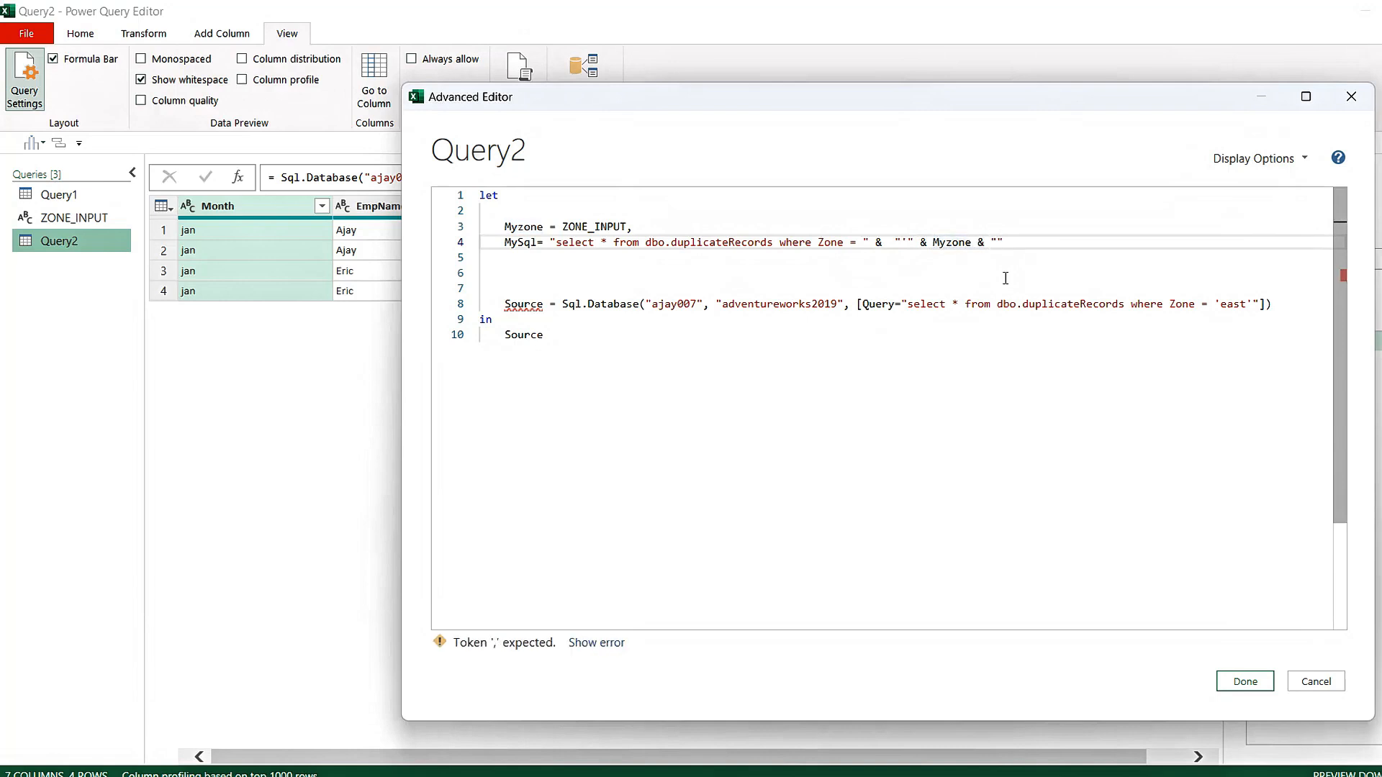
pyautogui.write("'")
pyautogui.click(616, 274)
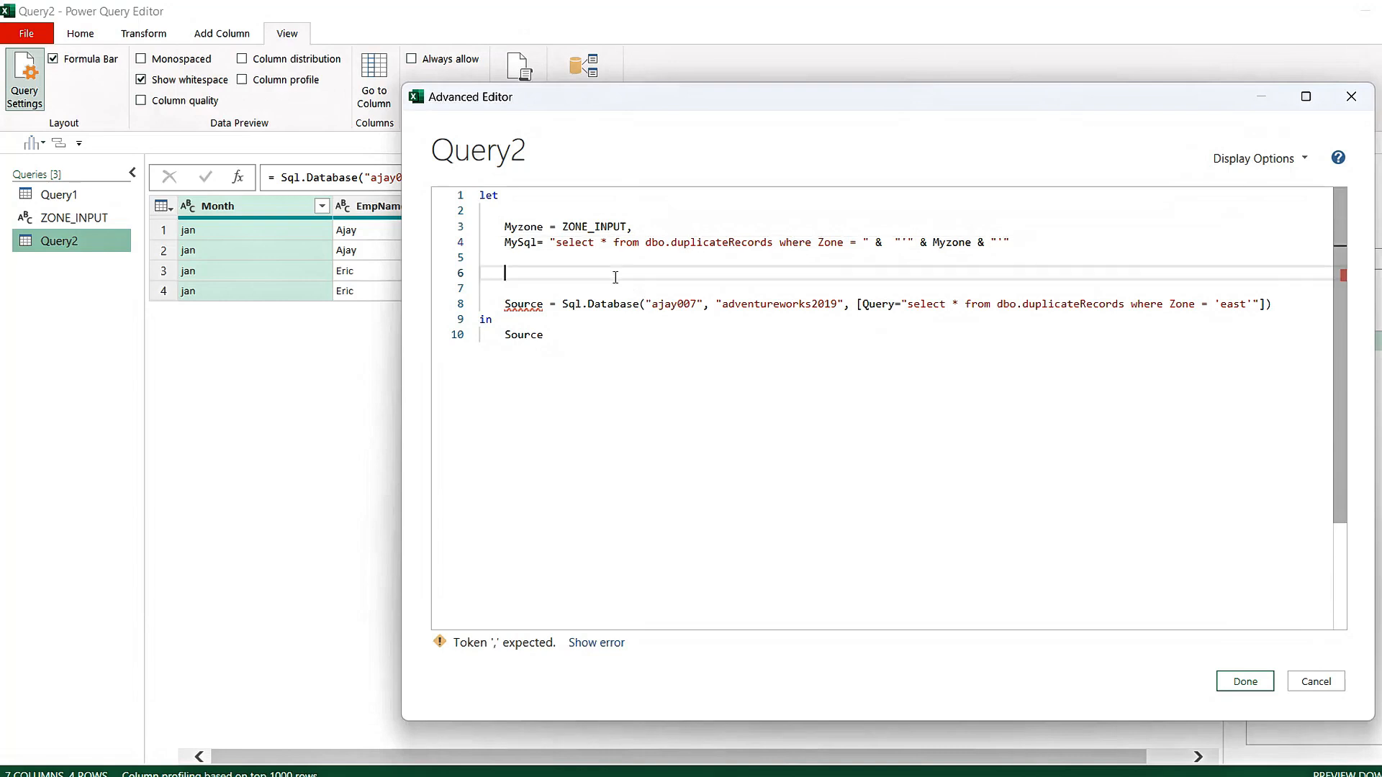
# - Capitalize the first letter of select in the MySql statement so it reads Select
pyautogui.click(564, 243)
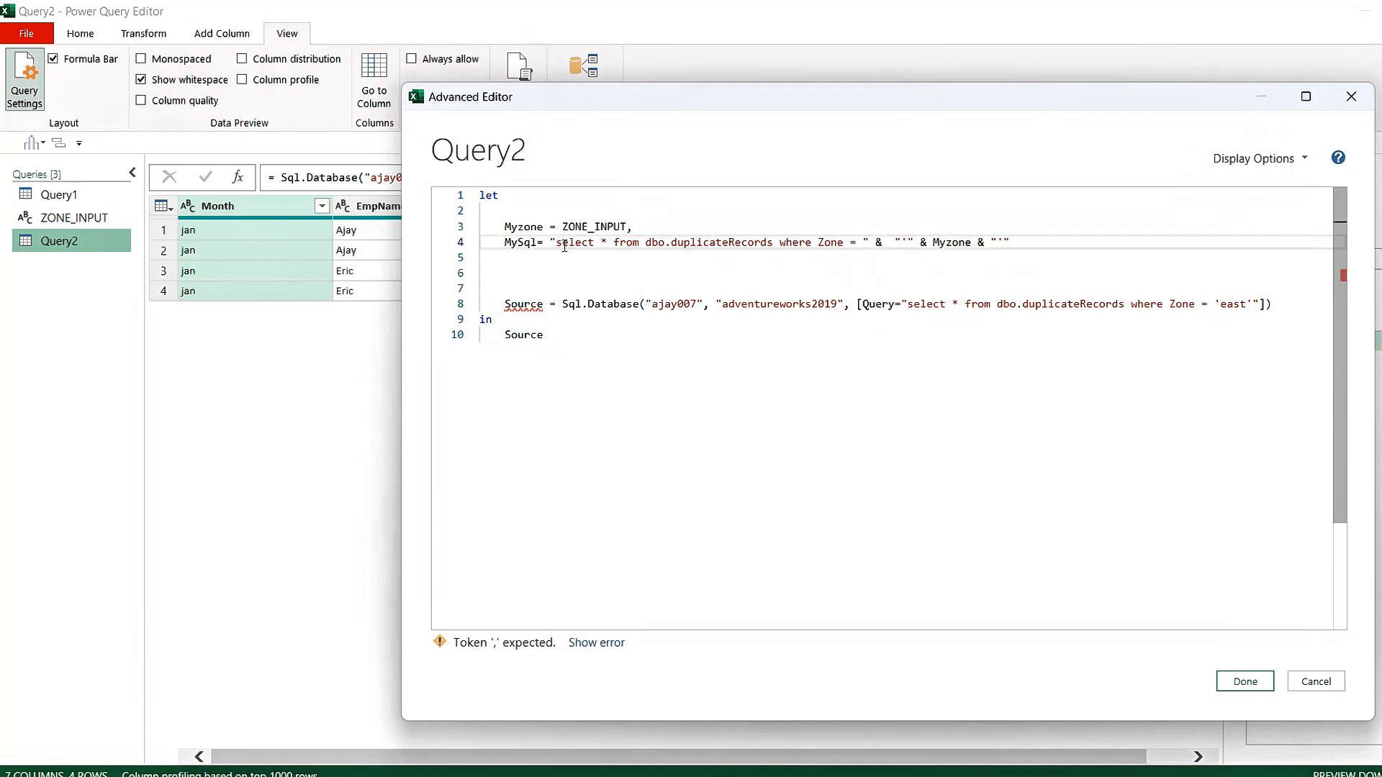
pyautogui.press('BackSpace')
pyautogui.write('S')
pyautogui.click(626, 272)
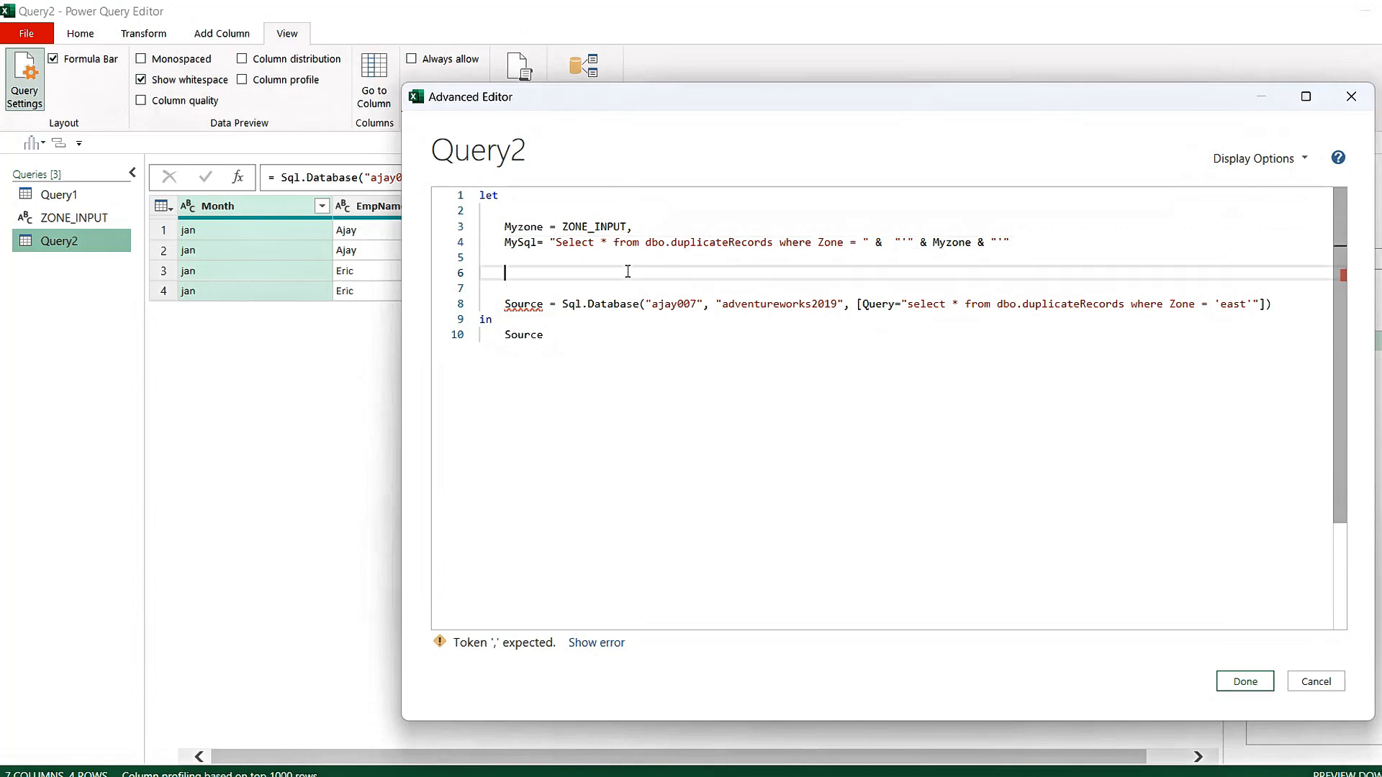
pyautogui.doubleClick(577, 227)
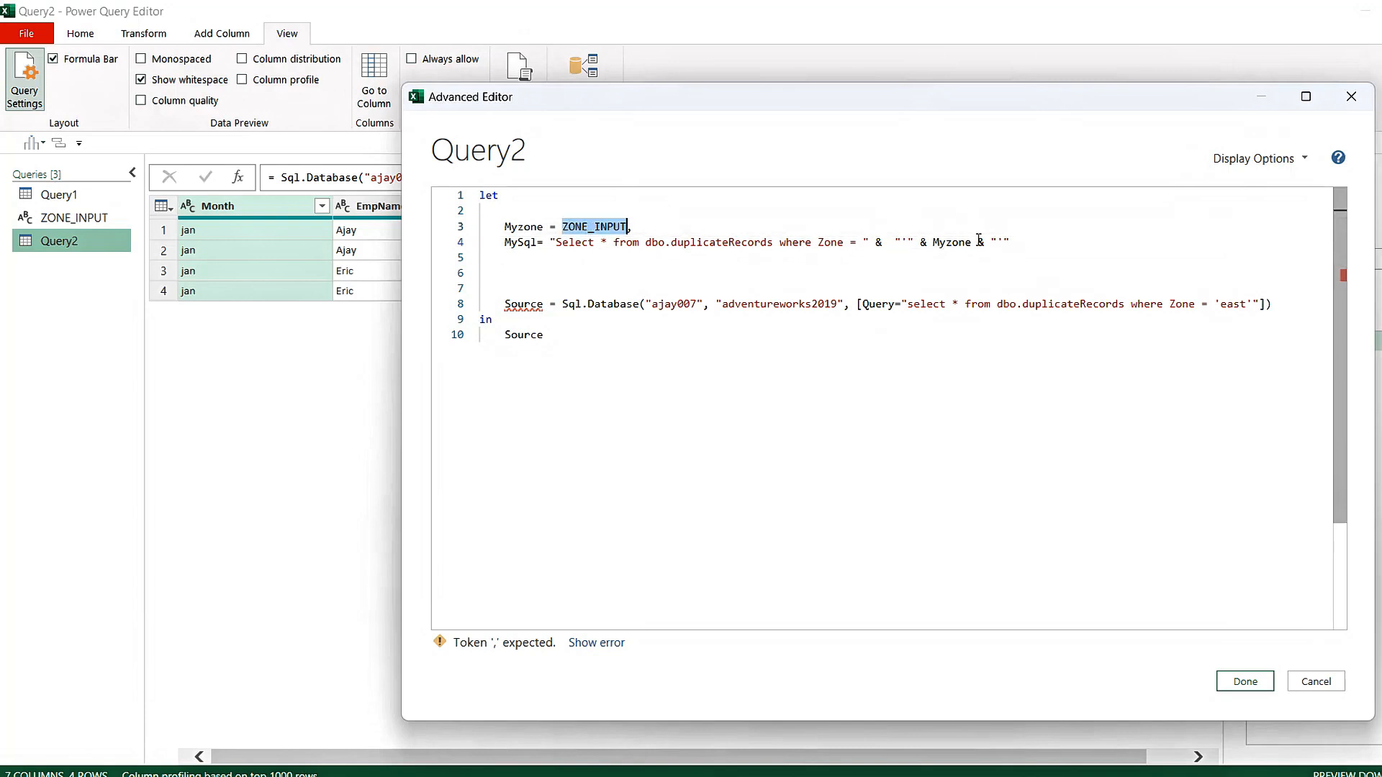
pyautogui.doubleClick(952, 242)
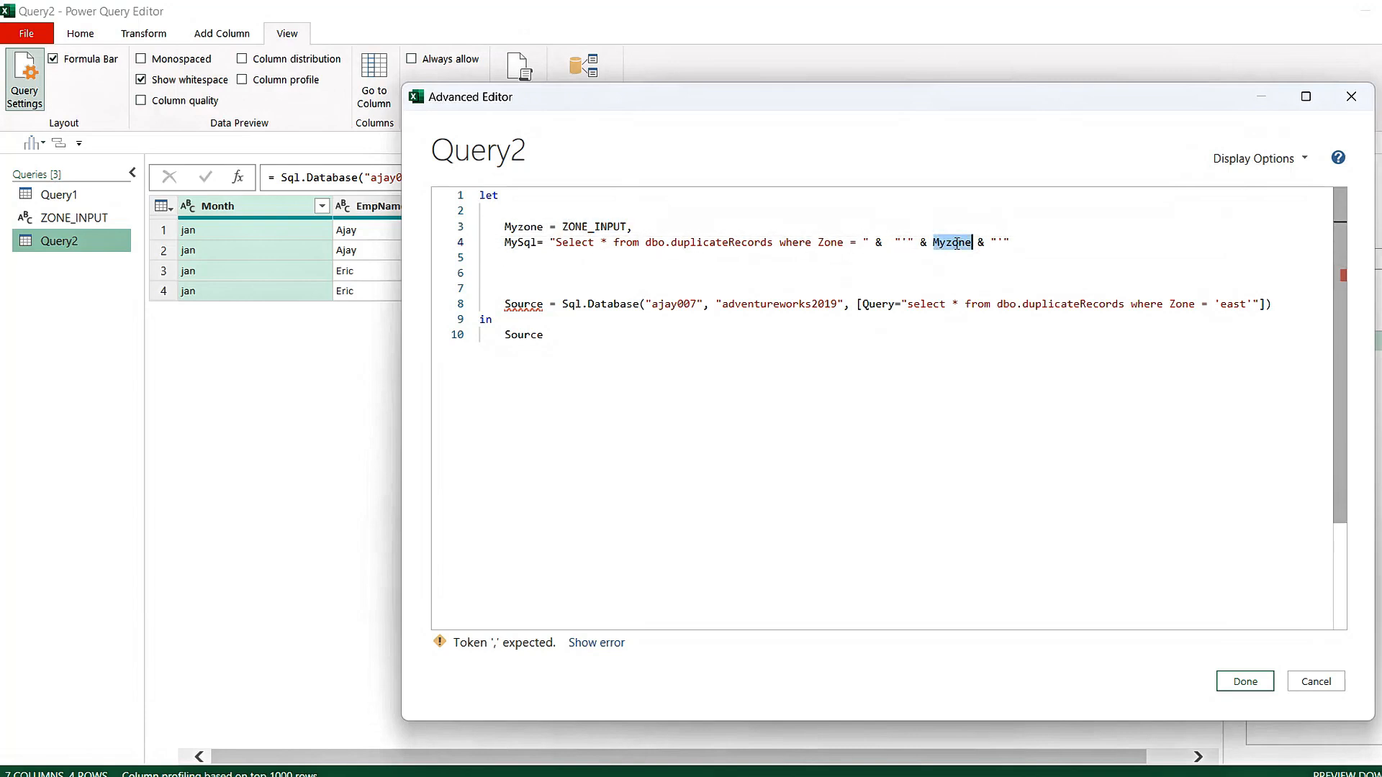
pyautogui.doubleClick(596, 226)
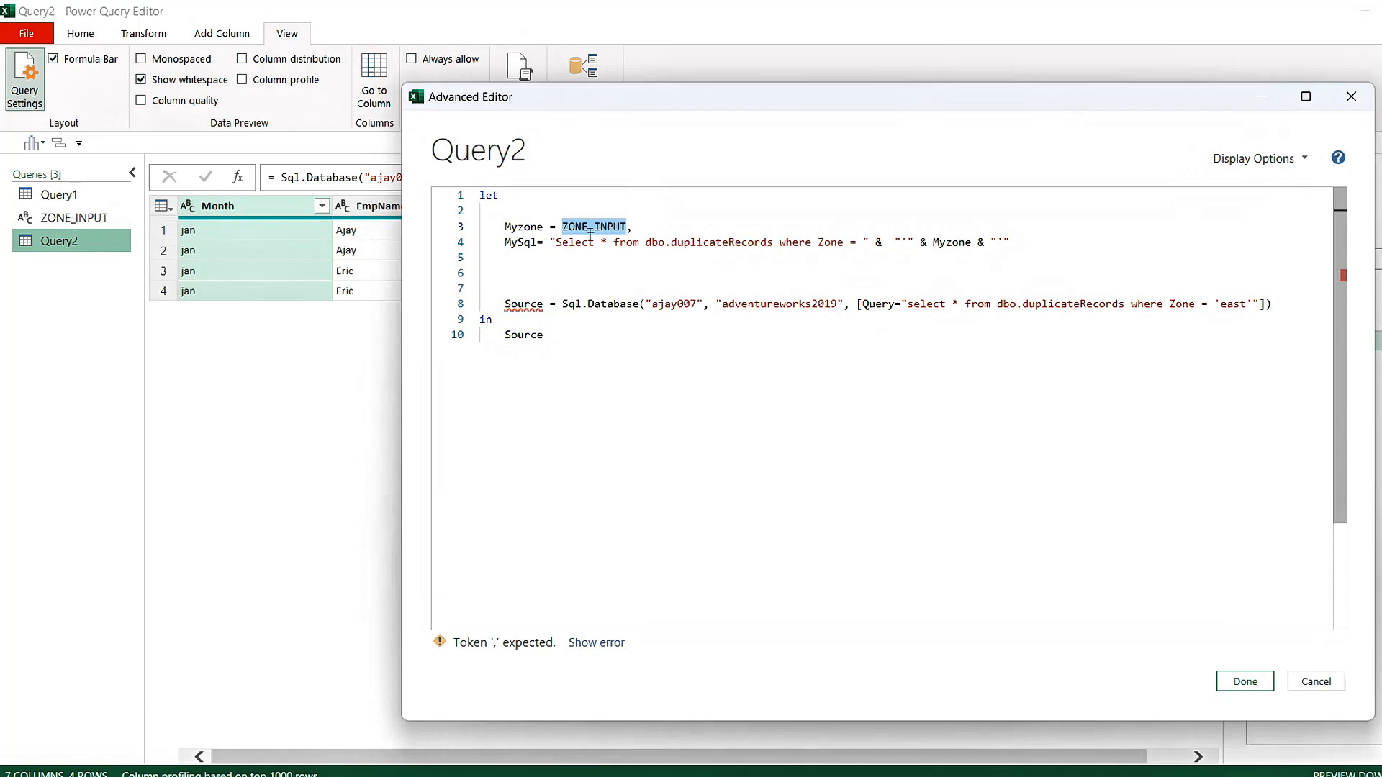
pyautogui.moveTo(605, 229)
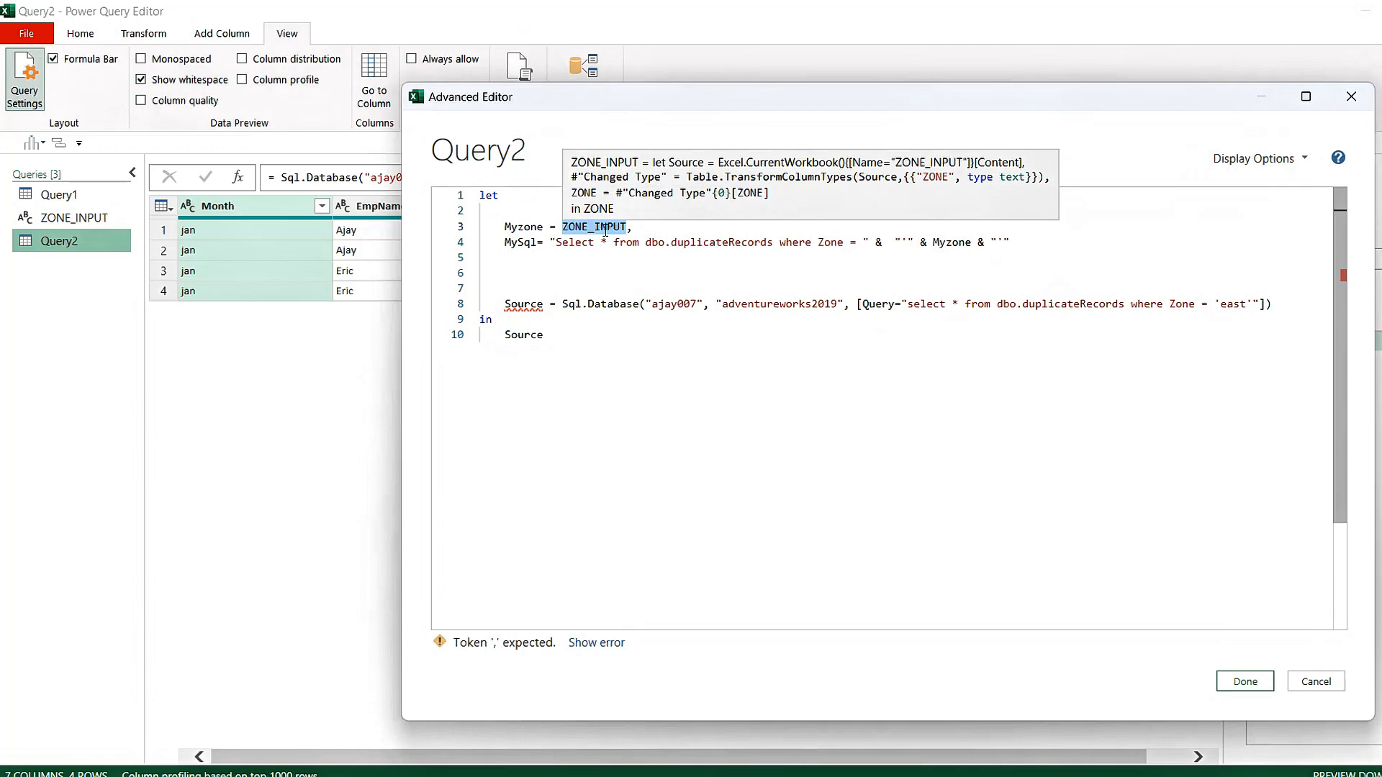
pyautogui.click(651, 274)
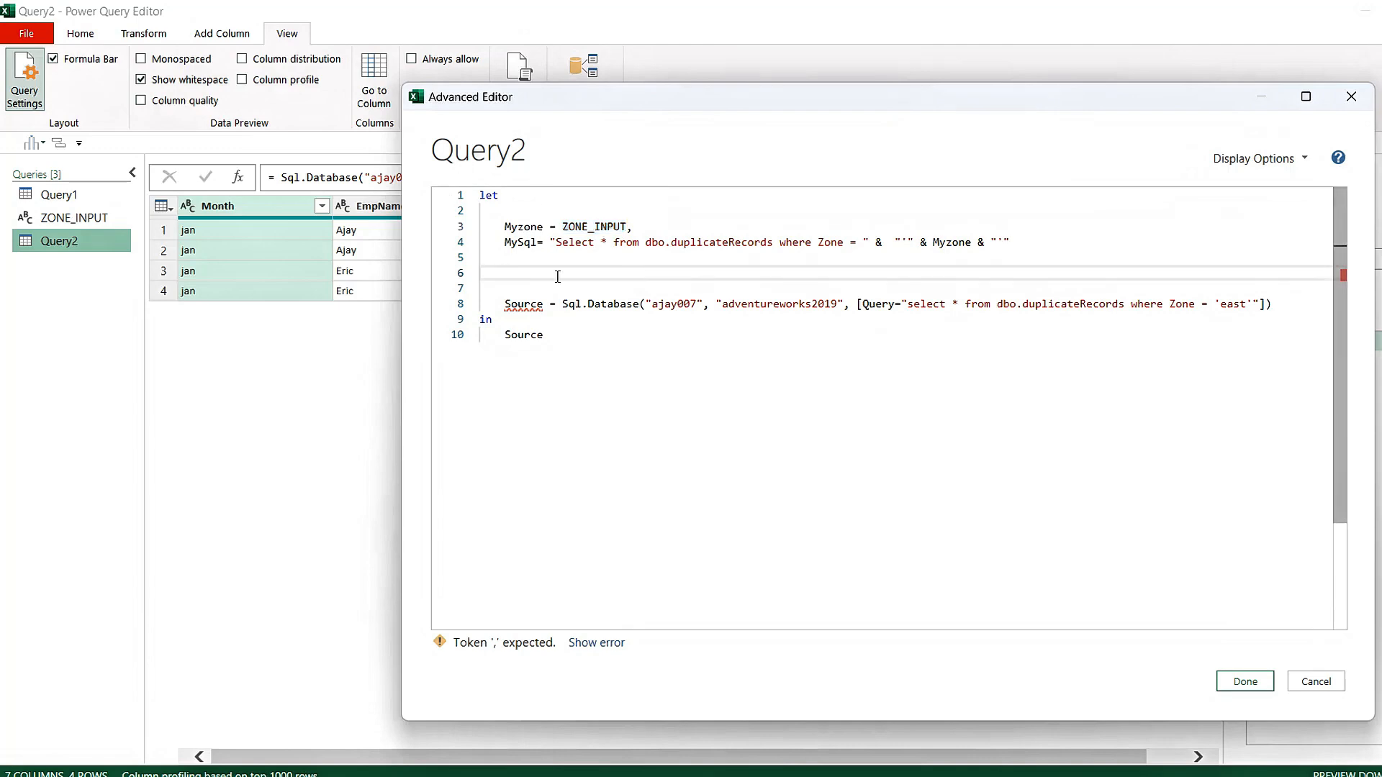
# - Delete two of the blank lines above the Source line, leaving one below the MySql line
pyautogui.click(508, 304)
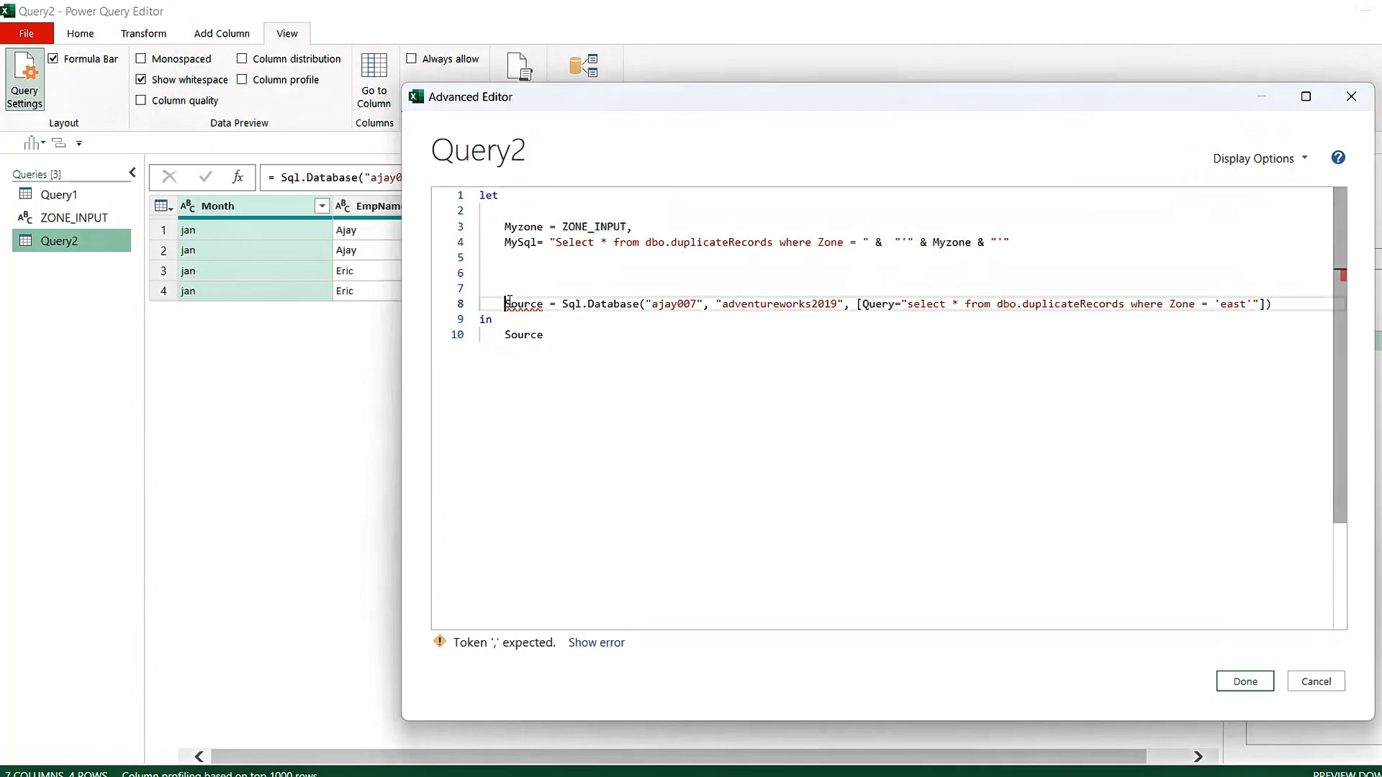
pyautogui.press('BackSpace')
pyautogui.press('BackSpace')
pyautogui.press('BackSpace')
pyautogui.press('BackSpace')
pyautogui.press('BackSpace')
pyautogui.press('BackSpace')
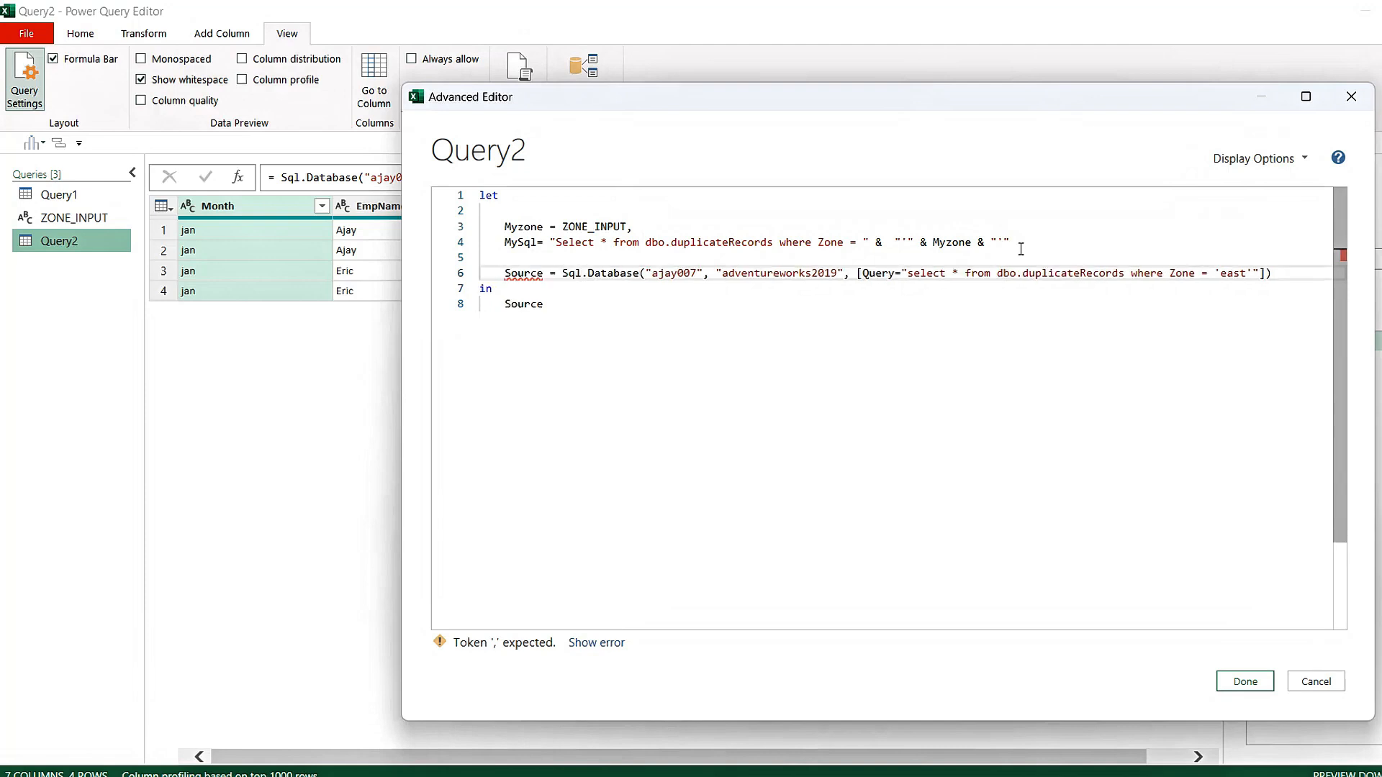
# - Replace the quoted SQL statement in the Source line's Query option with the MySql variable
pyautogui.moveTo(908, 274); pyautogui.dragTo(1240, 275)
pyautogui.press('BackSpace')
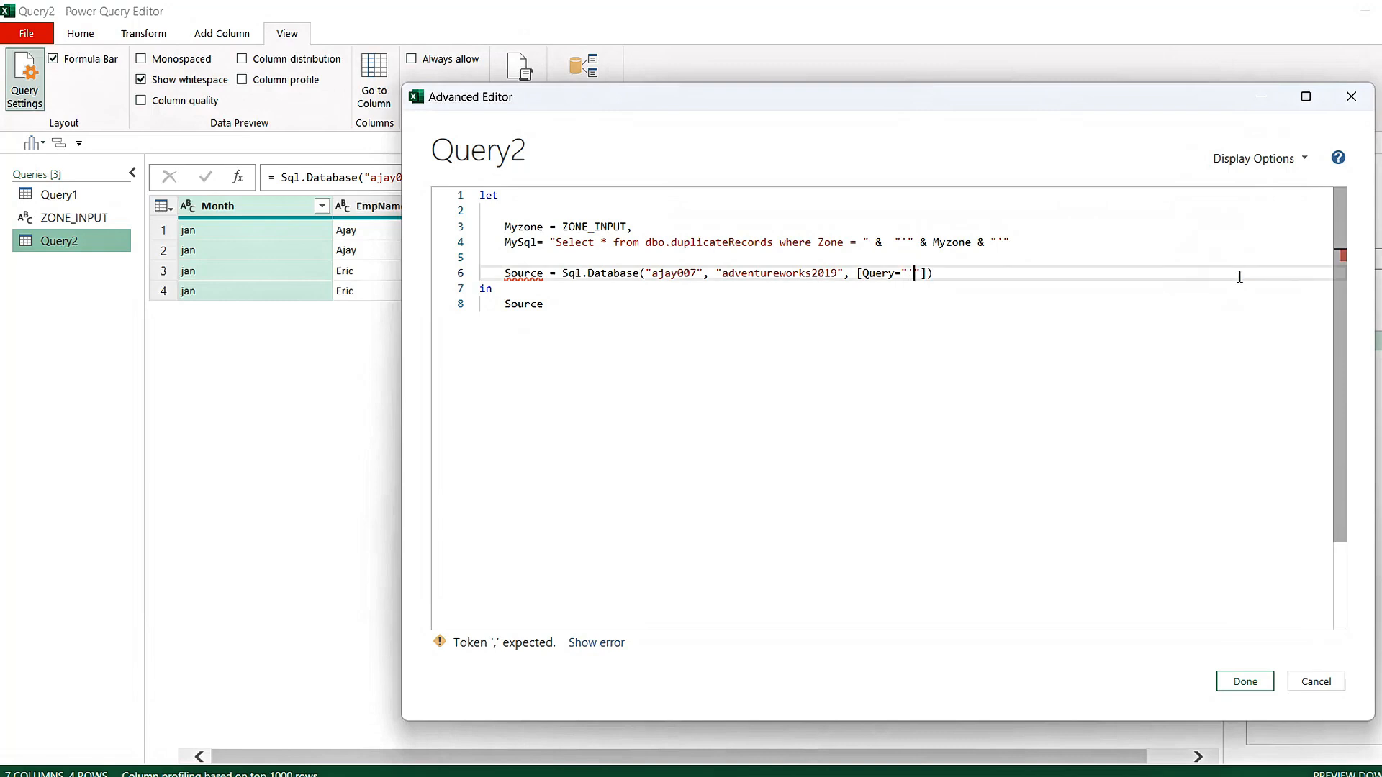
pyautogui.press('BackSpace')
pyautogui.press('BackSpace')
pyautogui.write('Mys')
pyautogui.press('BackSpace')
pyautogui.write('Sql')
pyautogui.click(963, 317)
pyautogui.click(1051, 259)
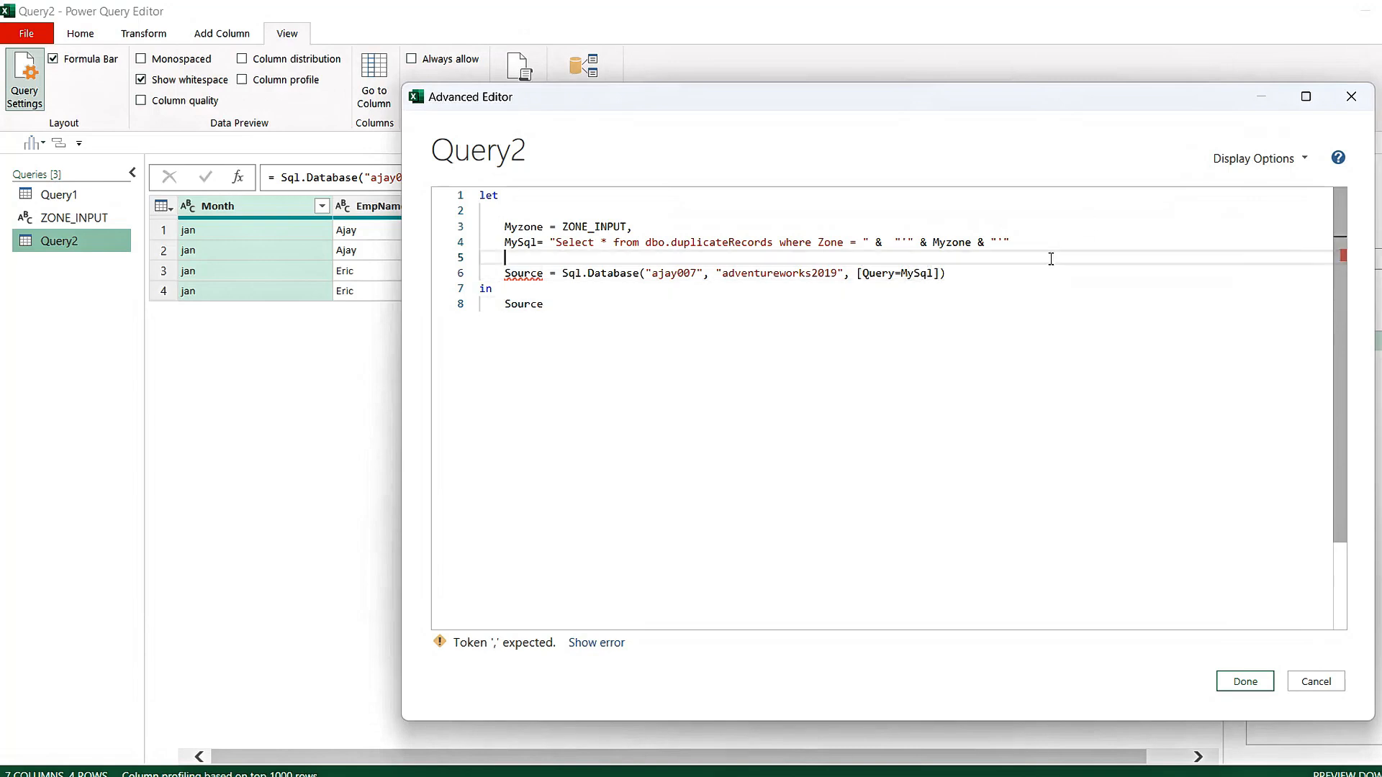
# - End the MySql line with a comma and remove the blank line between it and the Source line
pyautogui.click(1056, 248)
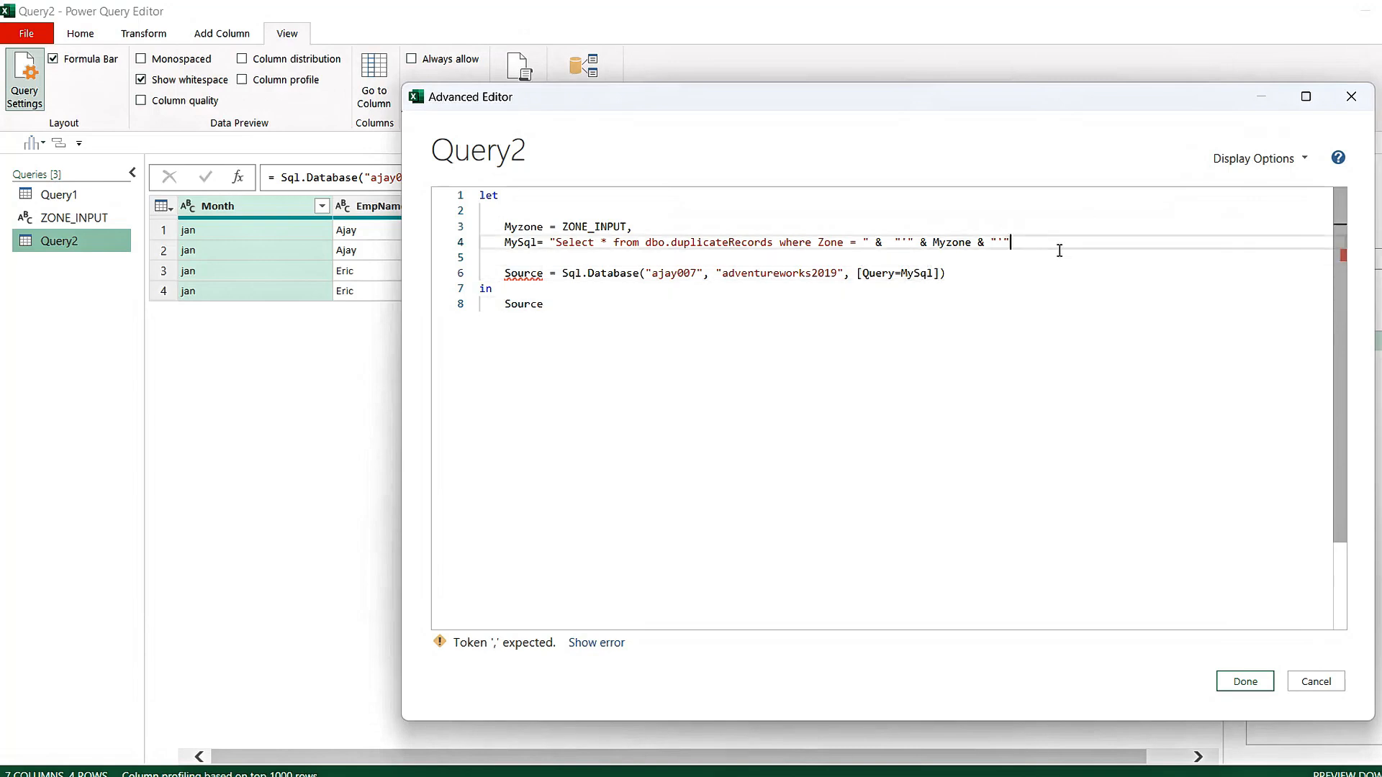
pyautogui.write(',')
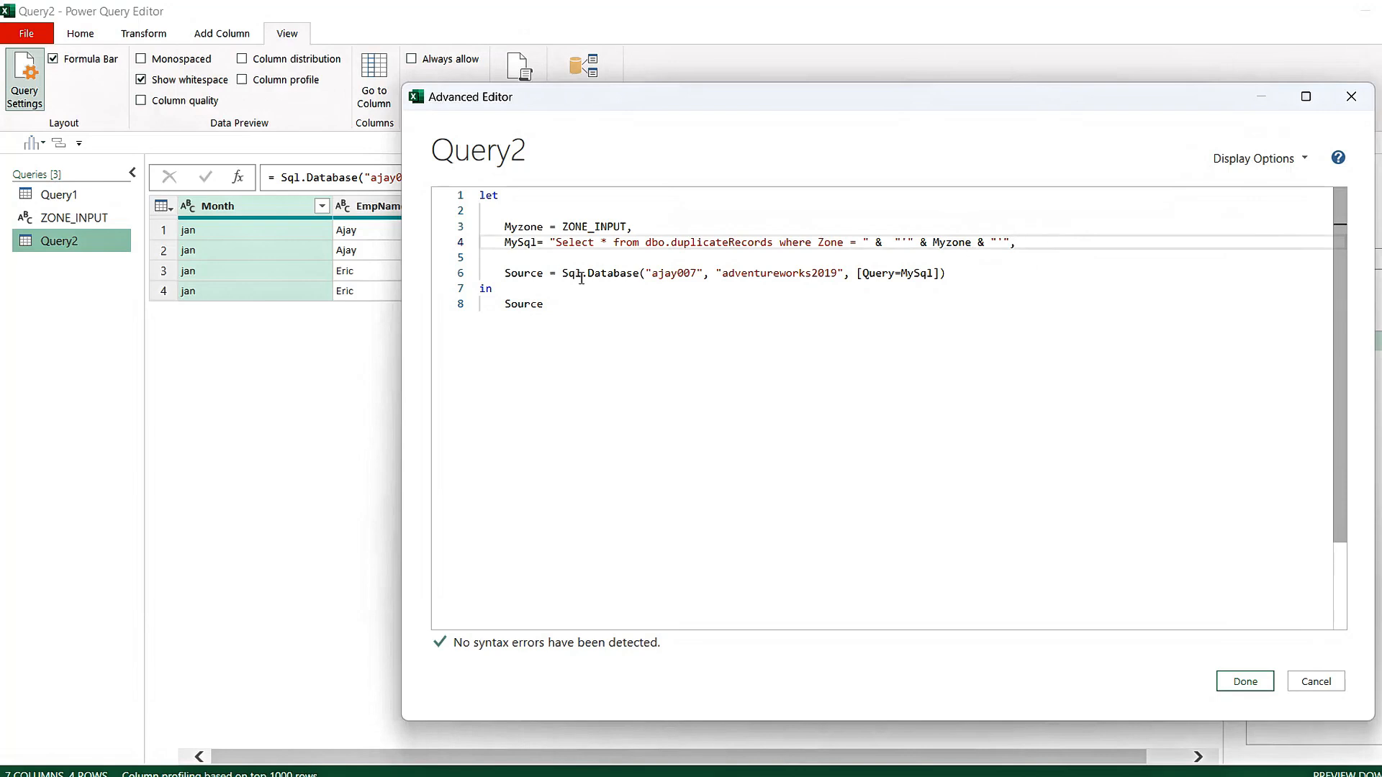
pyautogui.click(506, 272)
pyautogui.press('BackSpace')
pyautogui.press('BackSpace')
pyautogui.press('BackSpace')
pyautogui.press('BackSpace')
pyautogui.press('BackSpace')
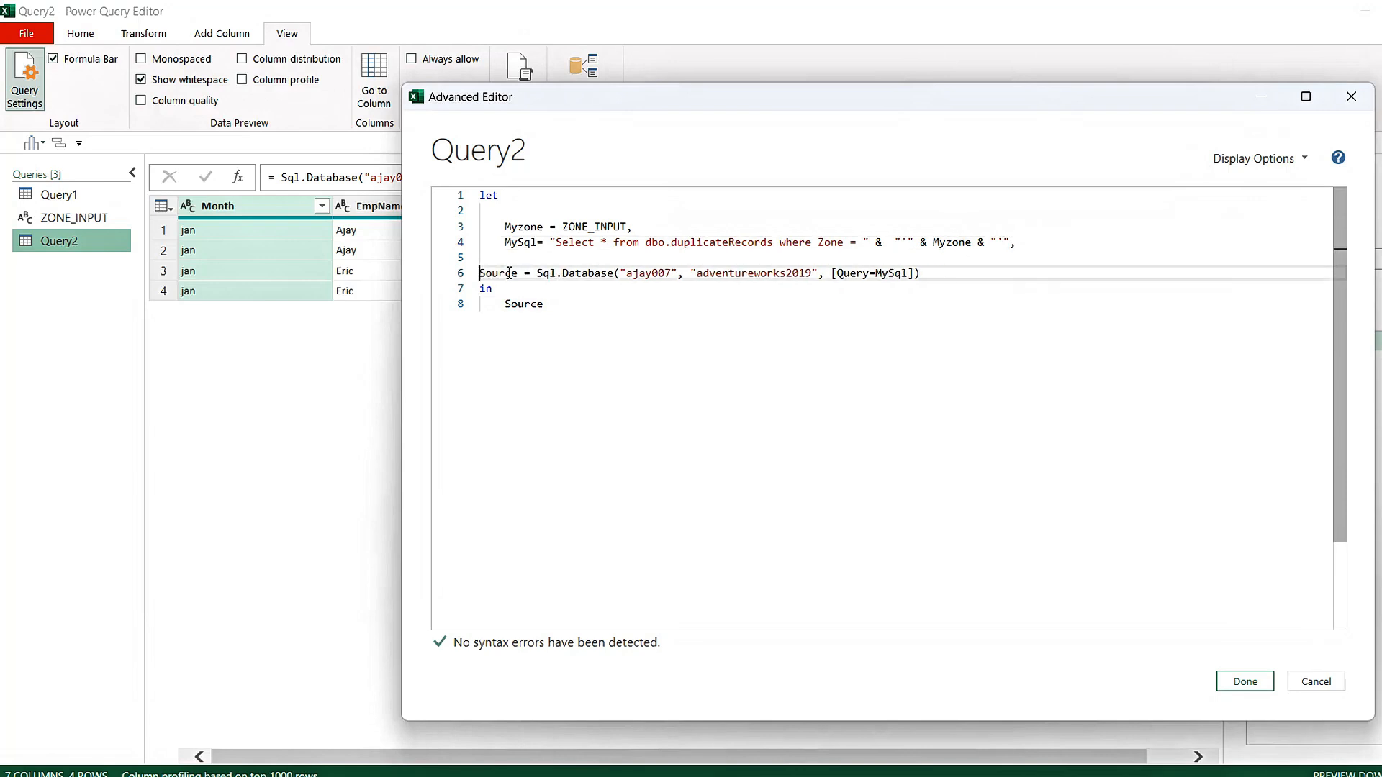
pyautogui.click(943, 290)
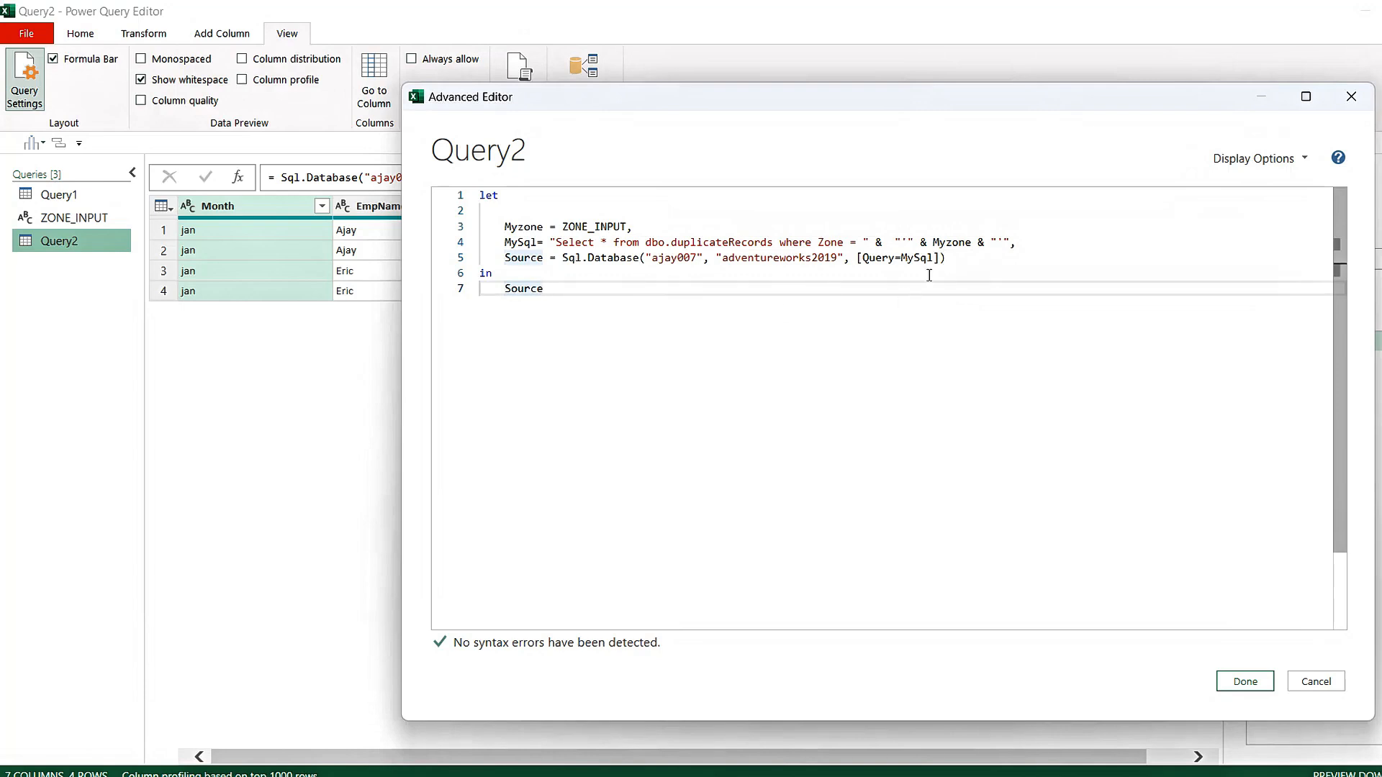
pyautogui.click(1006, 262)
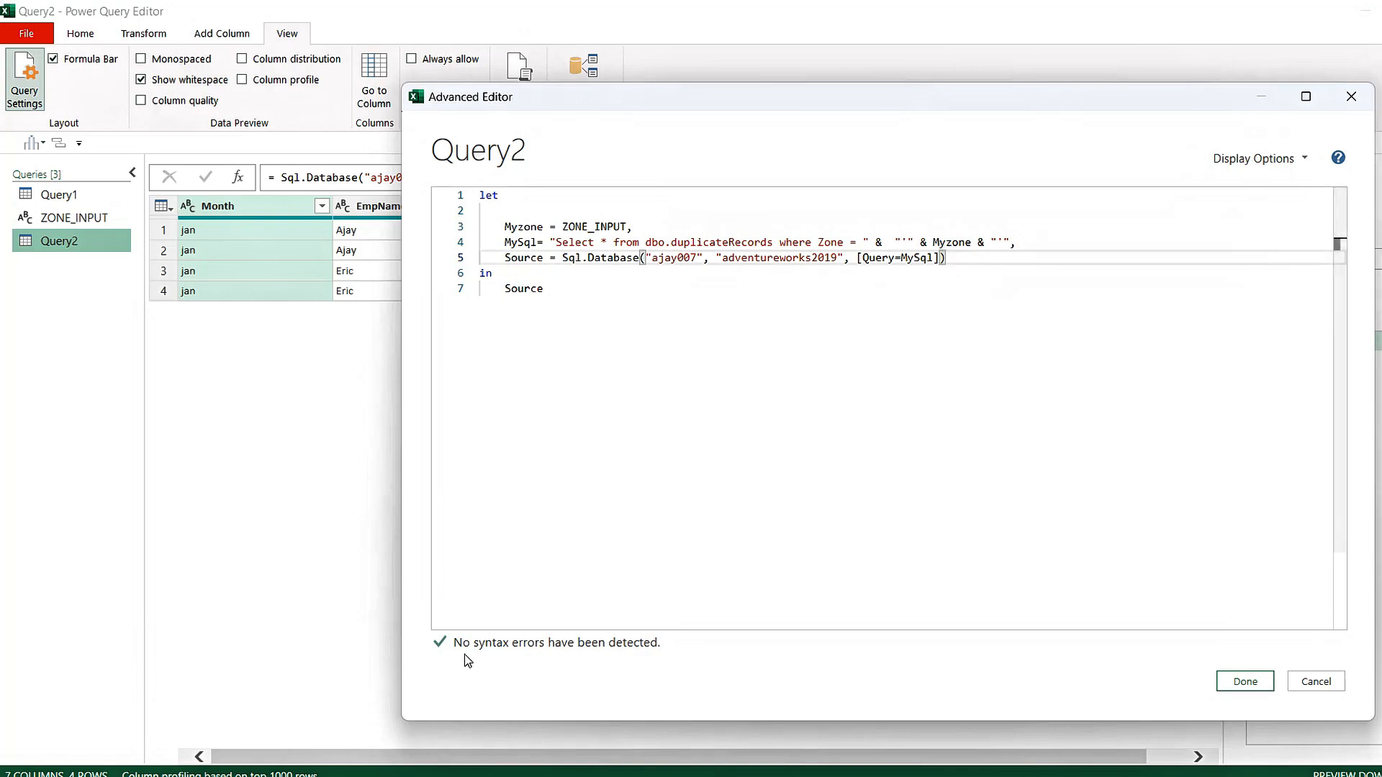
# - Apply the edited Query2 code and approve running its native database query
pyautogui.click(1245, 681)
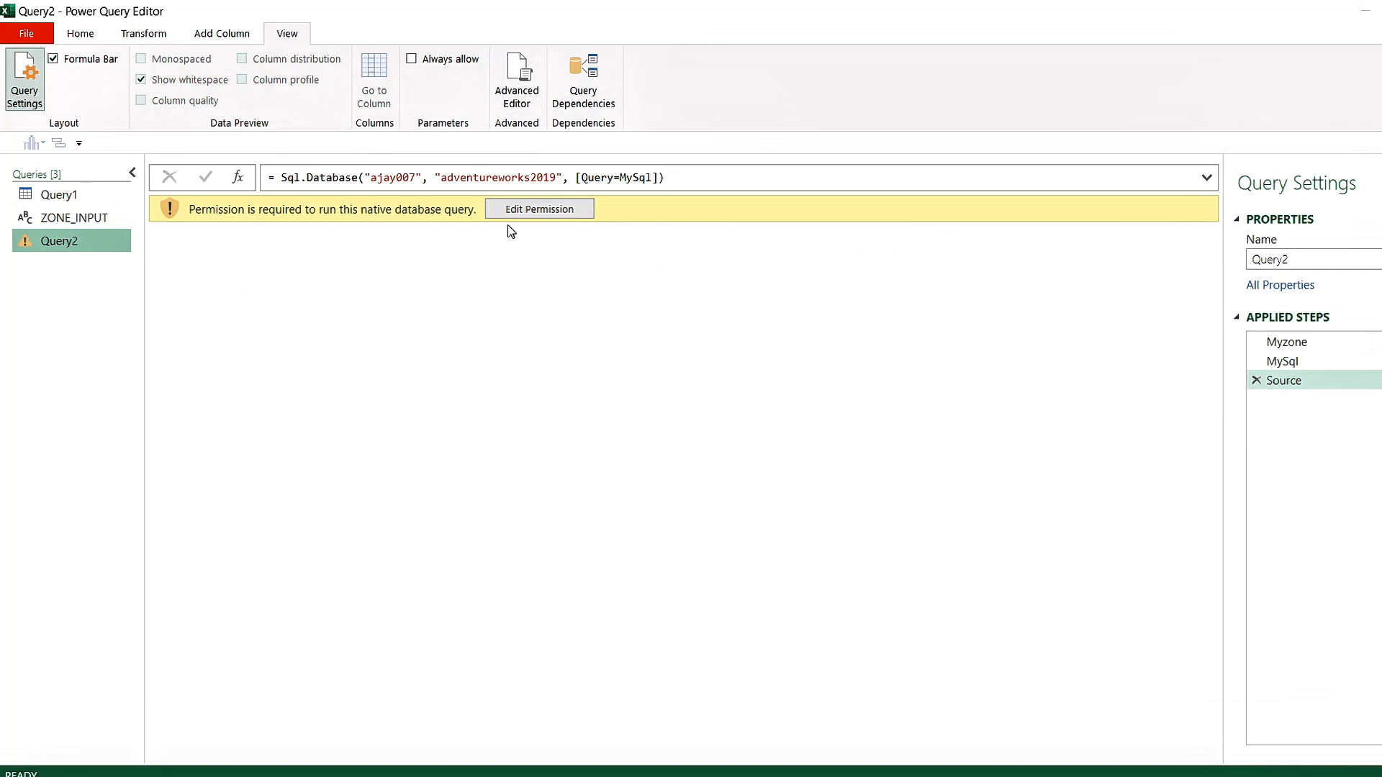
pyautogui.click(568, 210)
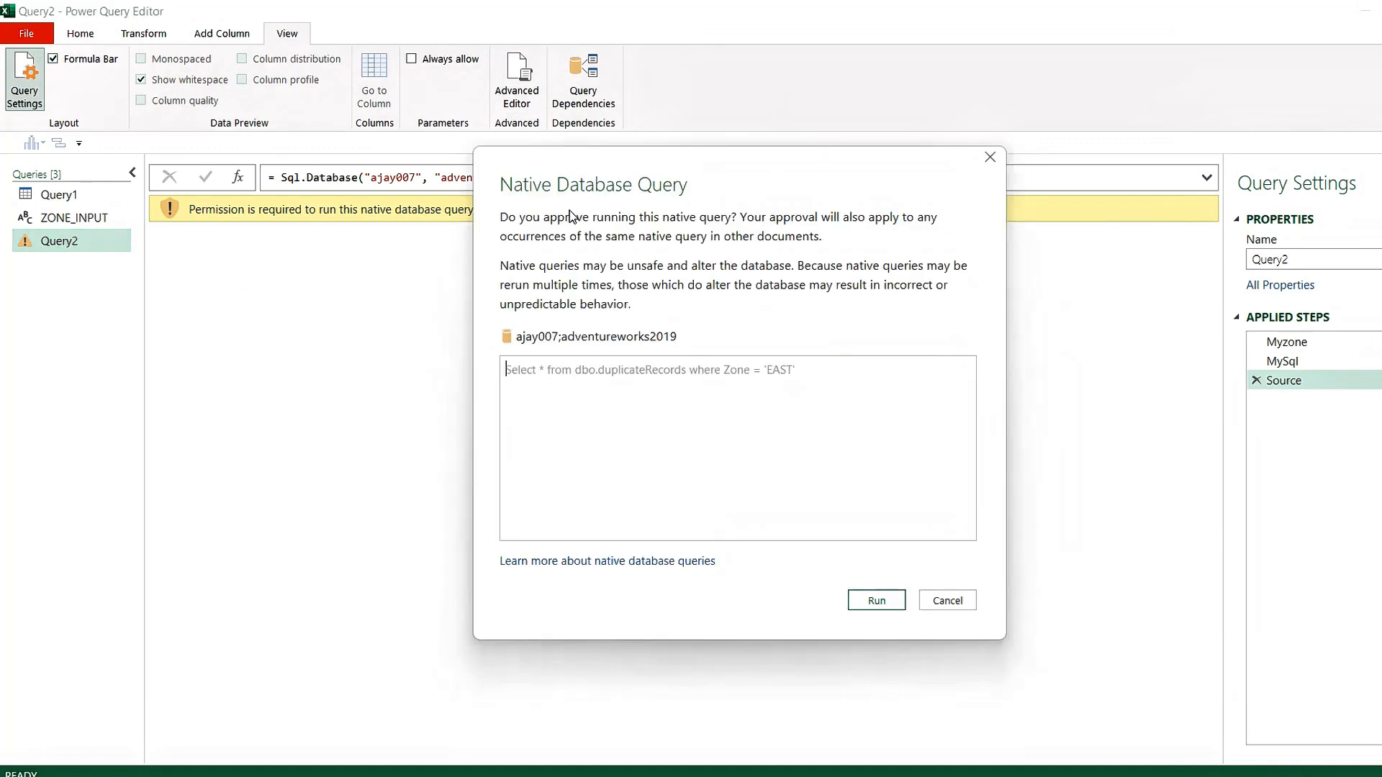
pyautogui.click(880, 601)
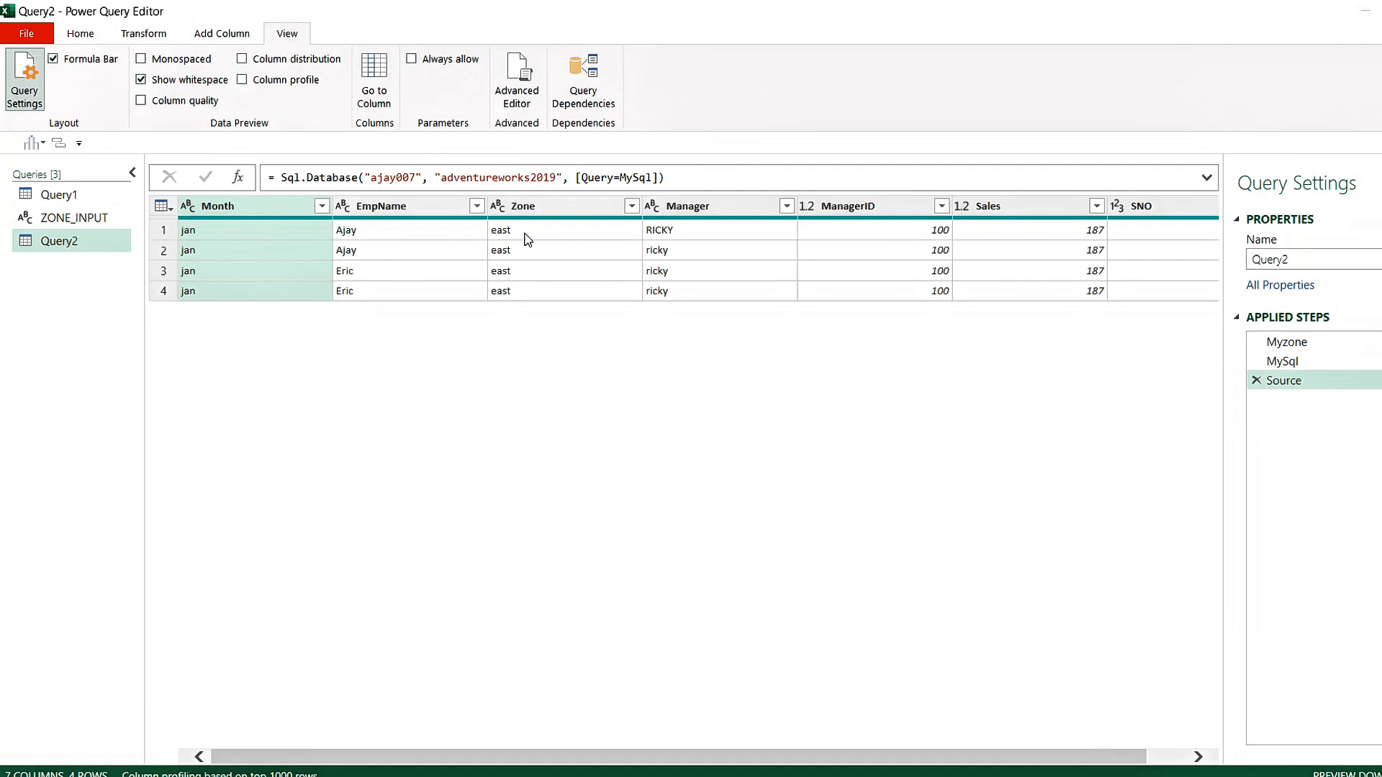
pyautogui.click(84, 217)
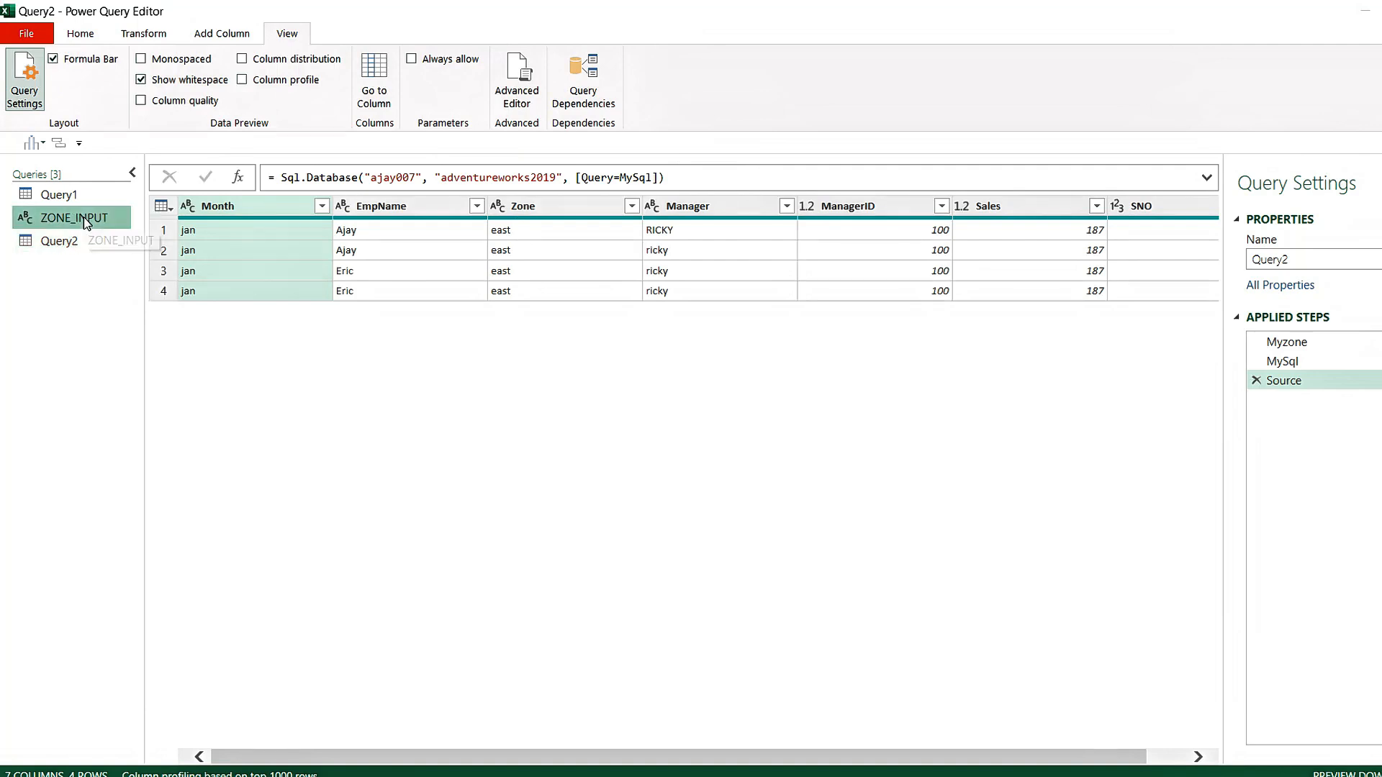
pyautogui.click(52, 243)
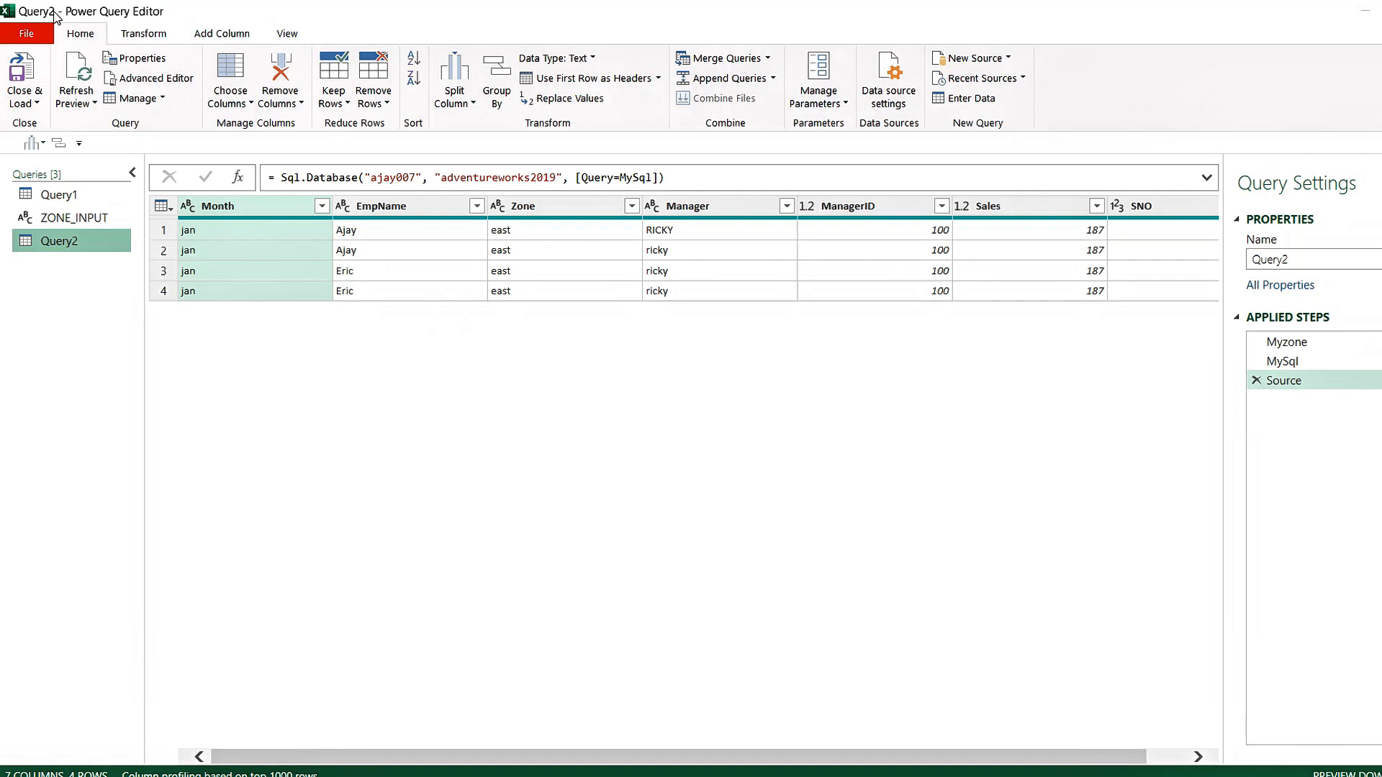
# - Set the current workbook's privacy option to Ignore the Privacy Levels and potentially improve performance
pyautogui.click(26, 34)
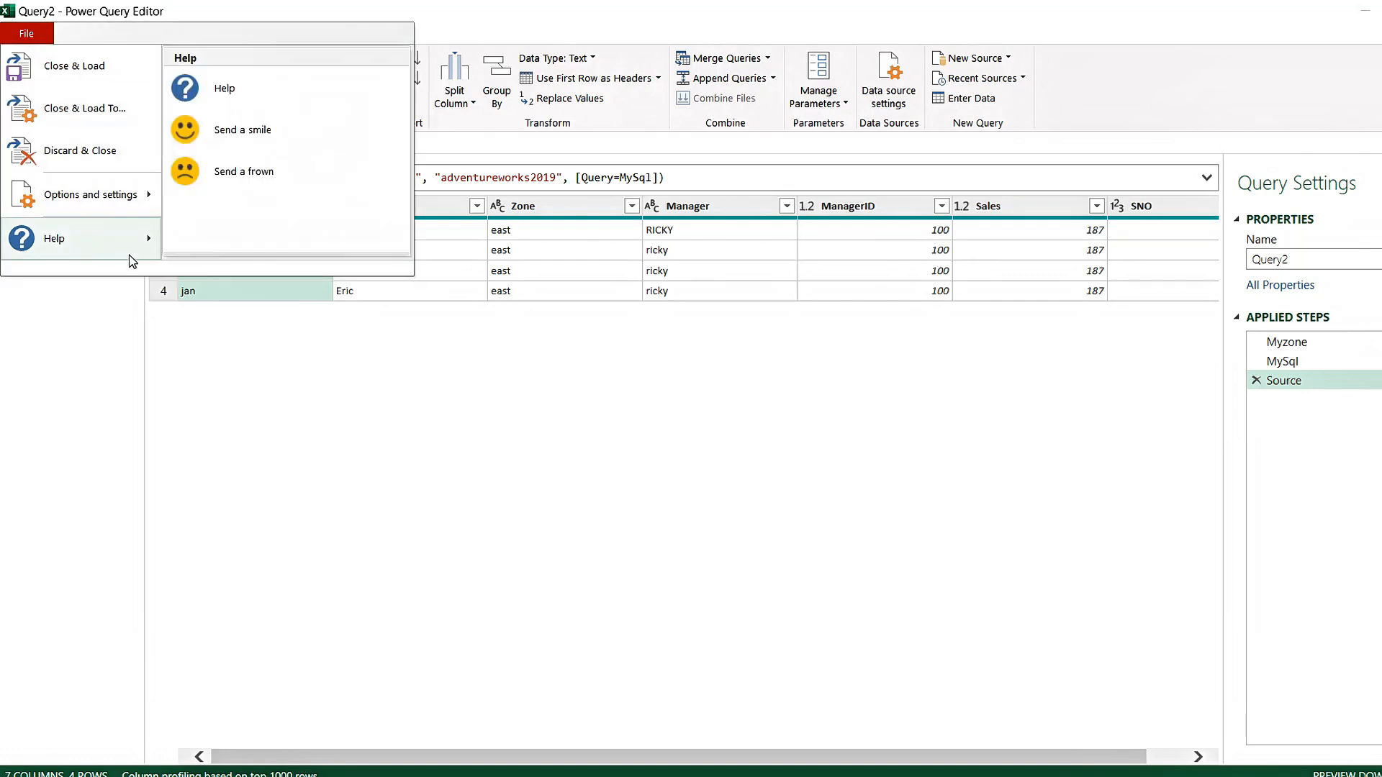
pyautogui.moveTo(85, 204)
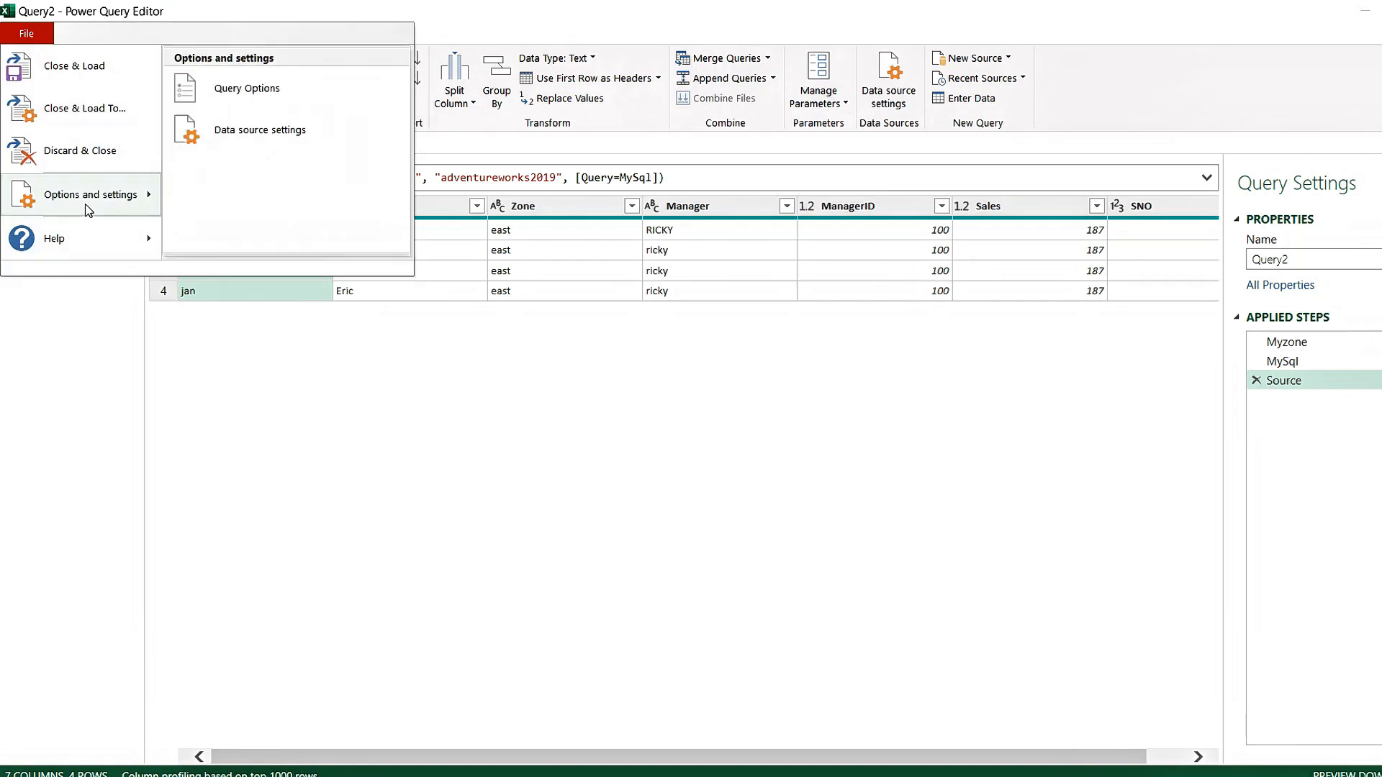
pyautogui.click(263, 90)
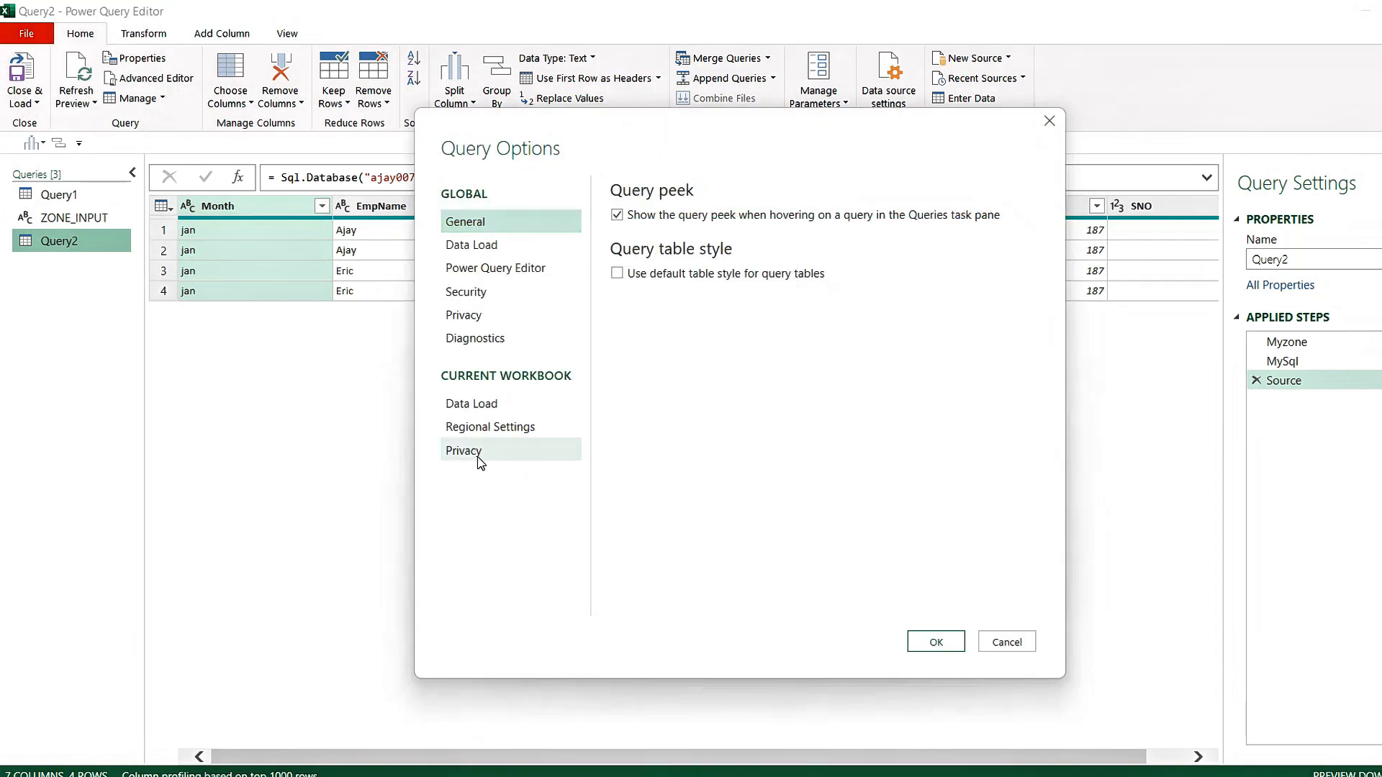
pyautogui.click(478, 456)
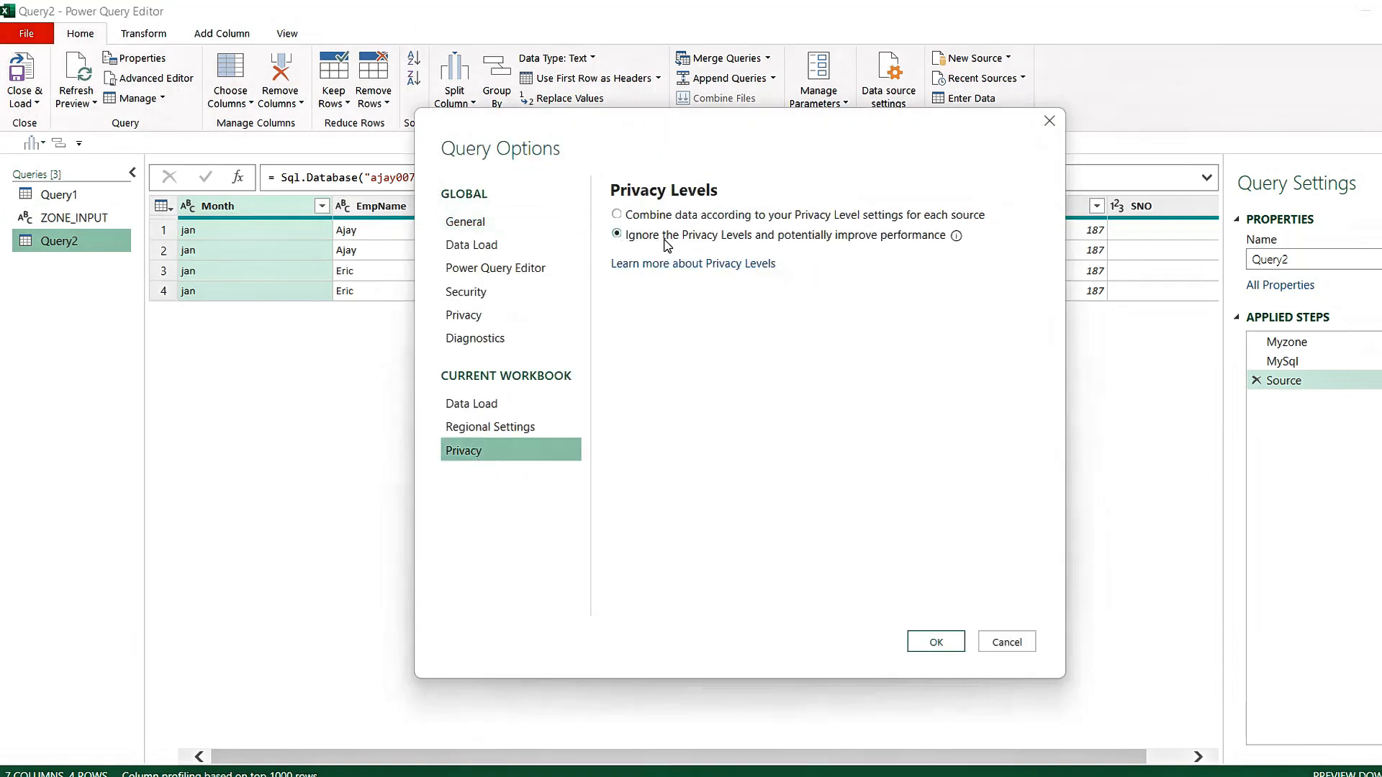
pyautogui.click(617, 214)
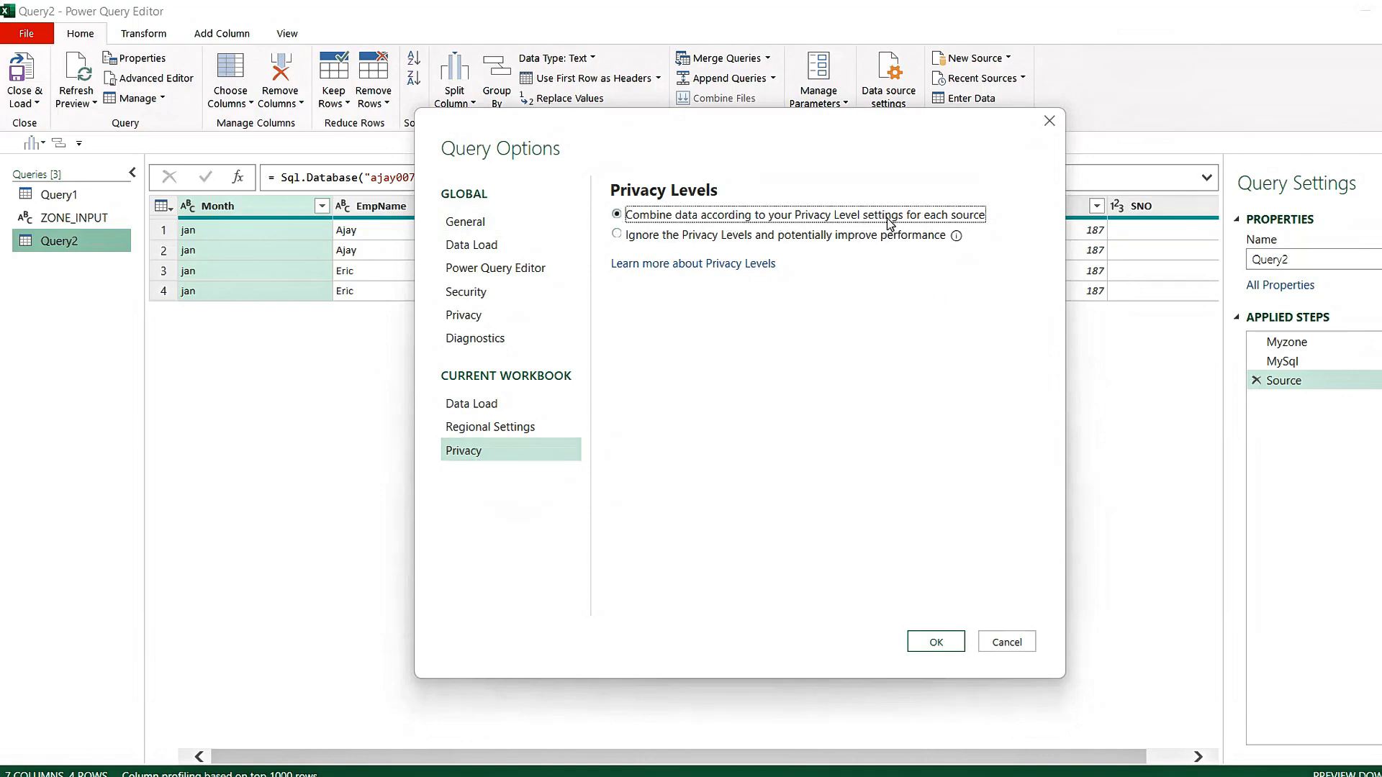
pyautogui.click(636, 238)
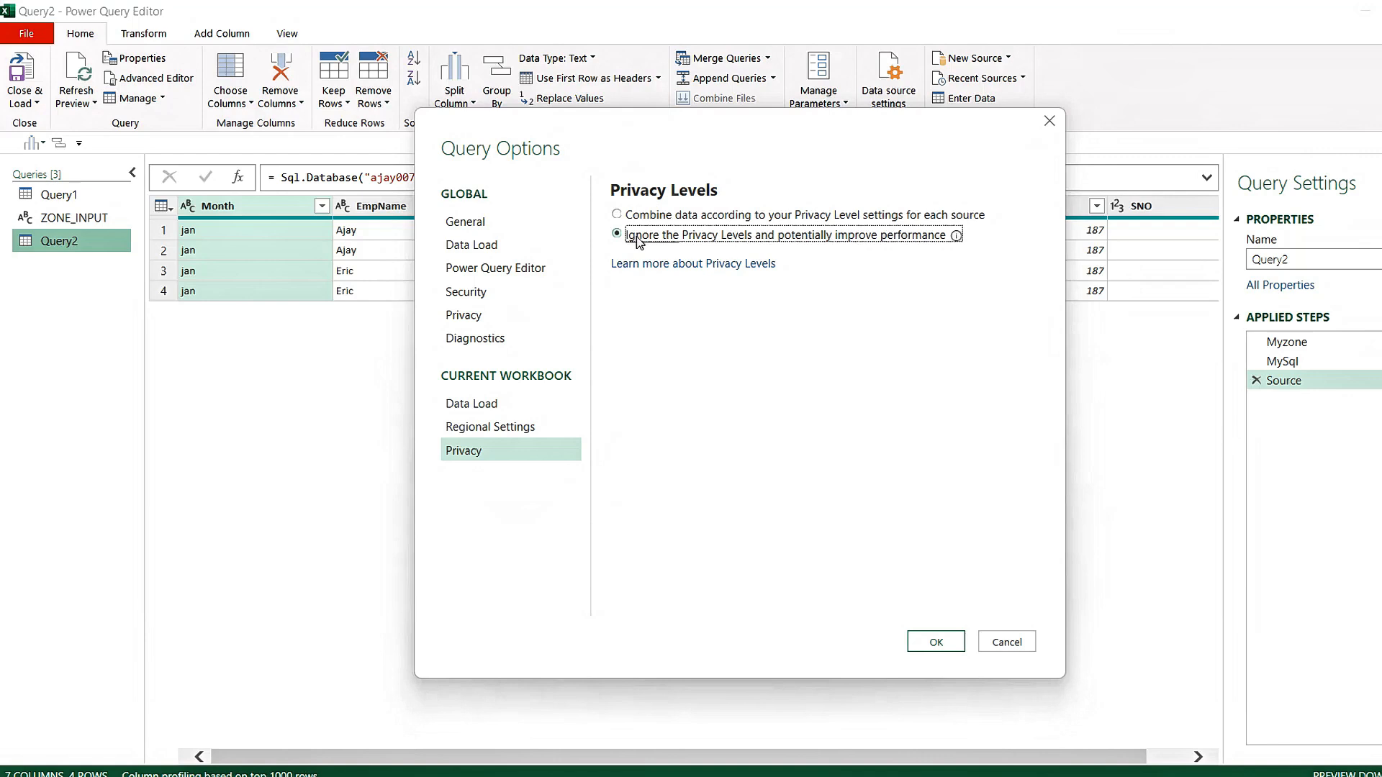
pyautogui.click(936, 644)
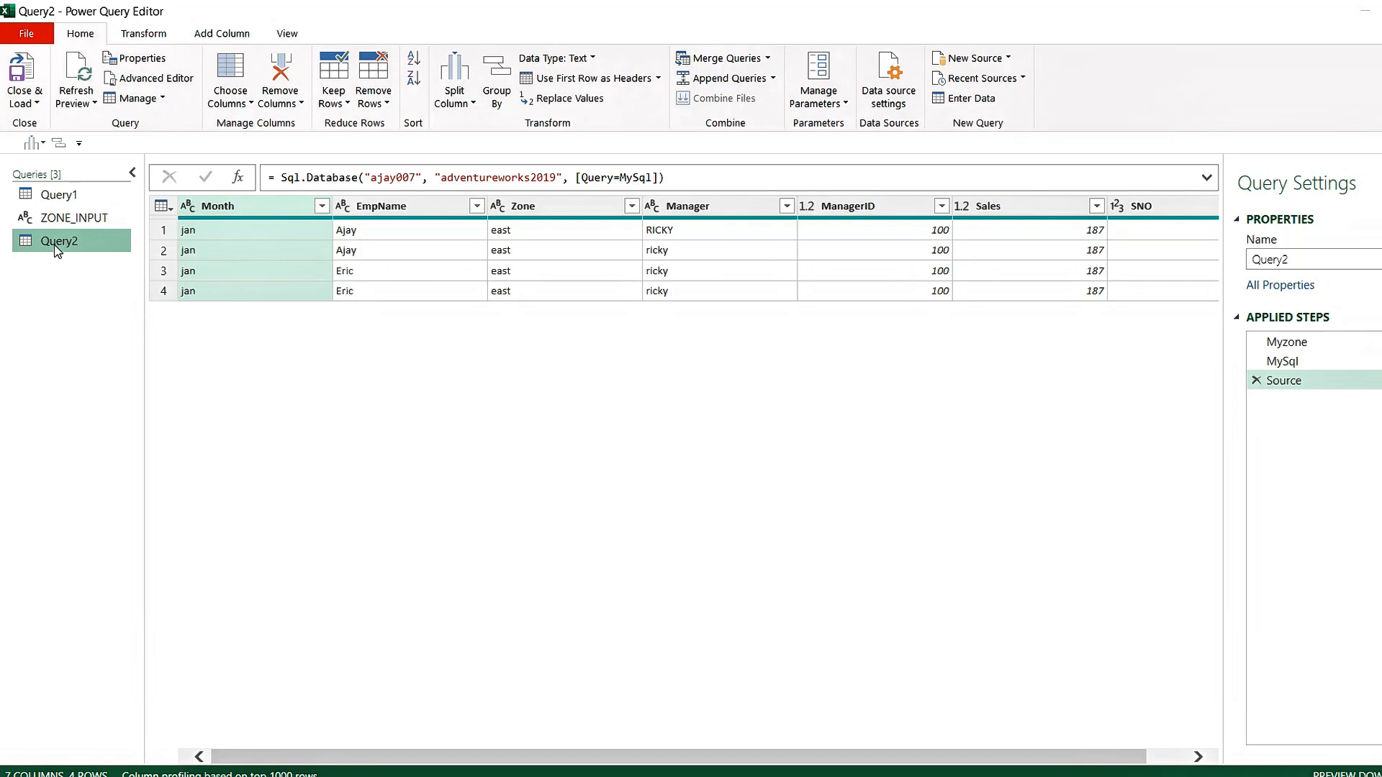
# - Close and load the queries, and load Query2 as a table in the existing worksheet at D1
pyautogui.click(38, 104)
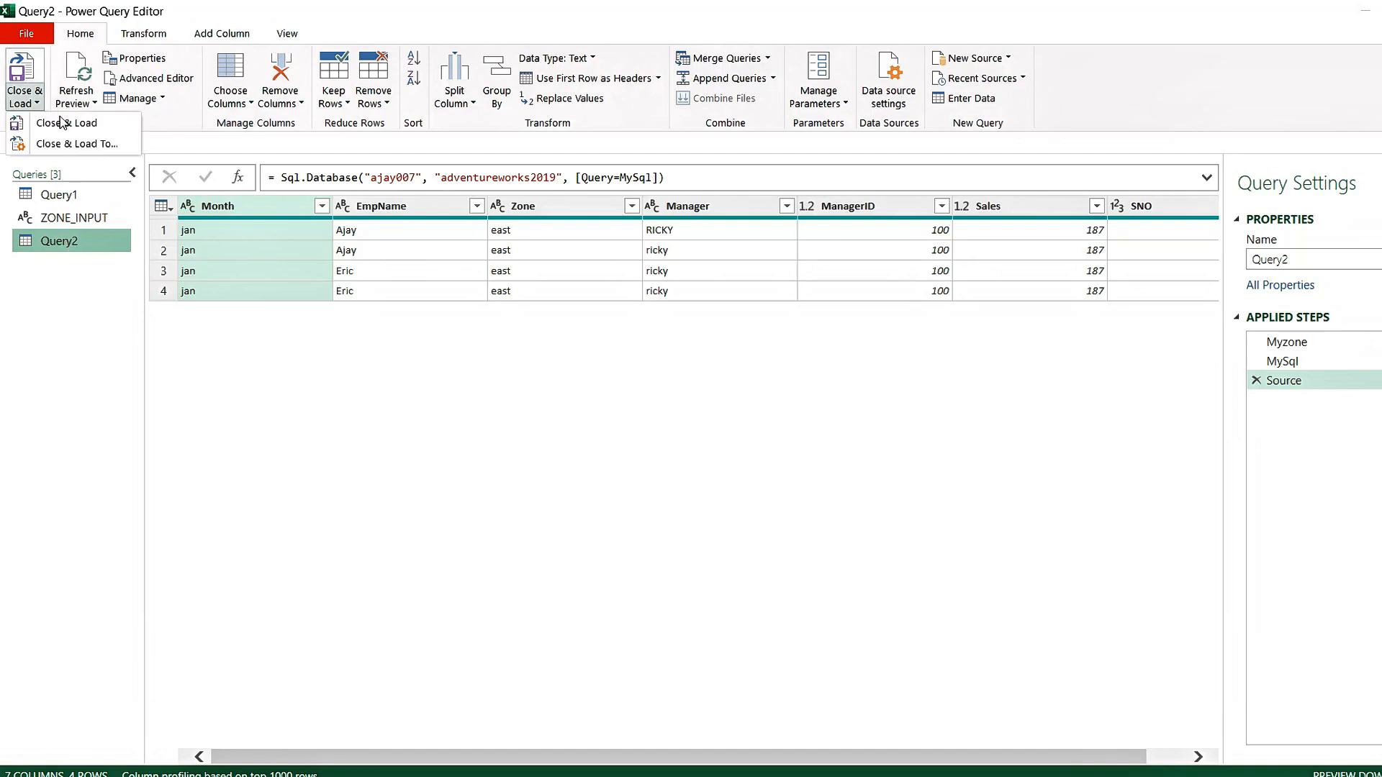
pyautogui.click(72, 124)
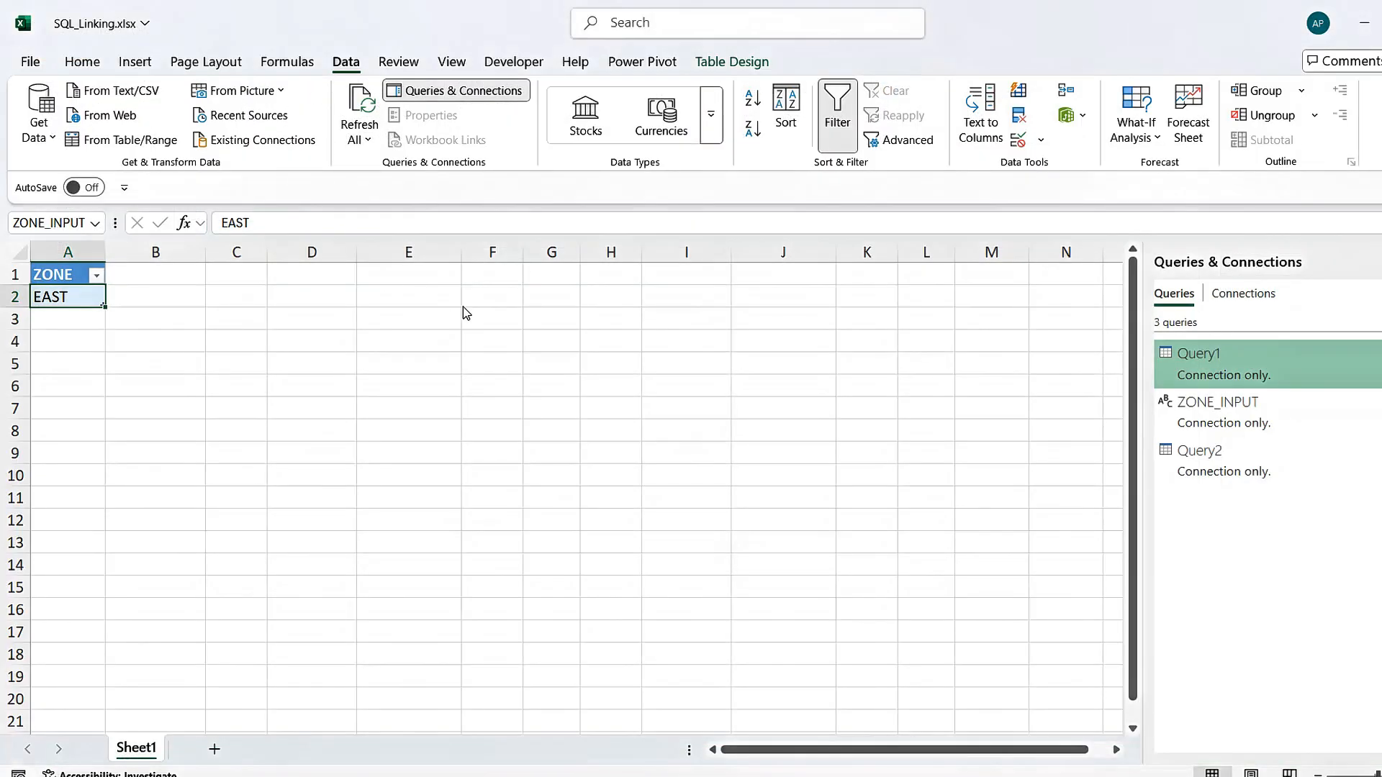
pyautogui.click(313, 299)
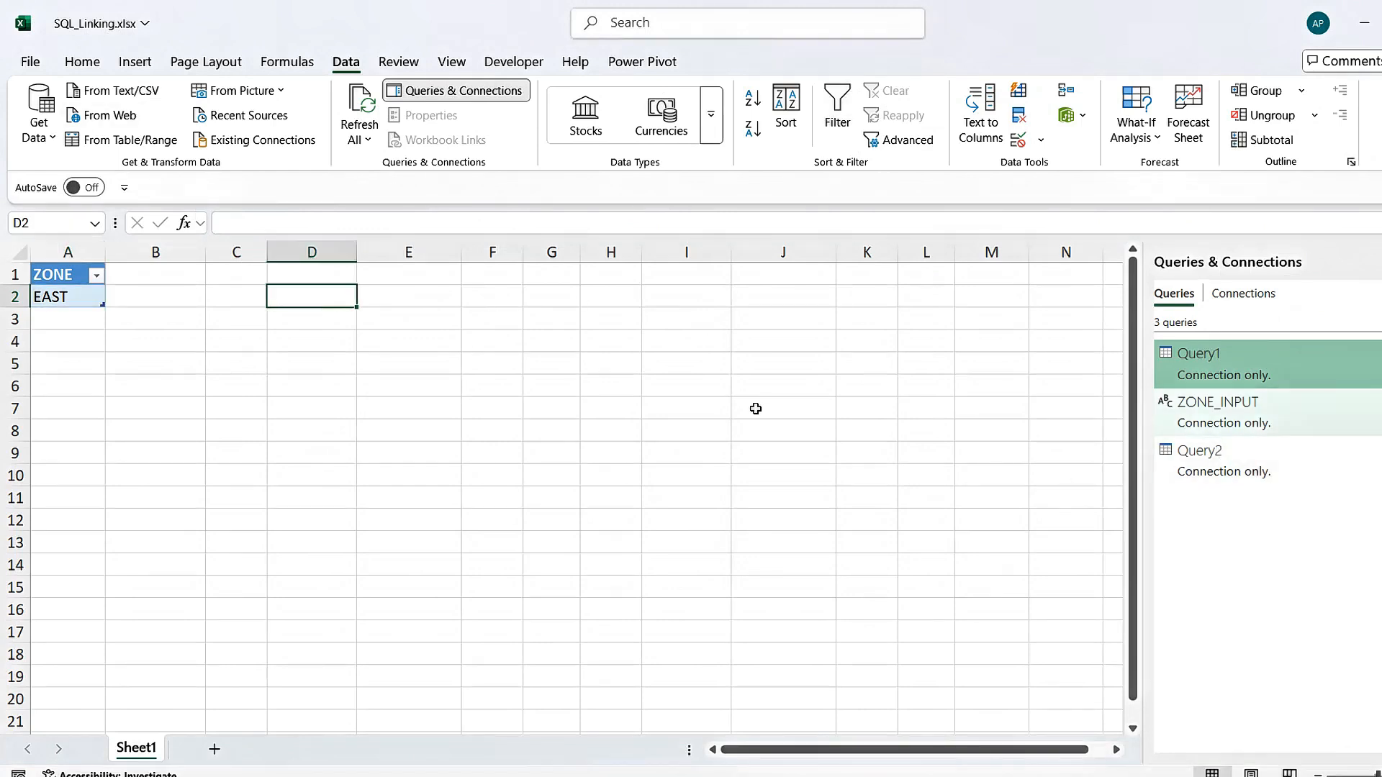
pyautogui.click(308, 271)
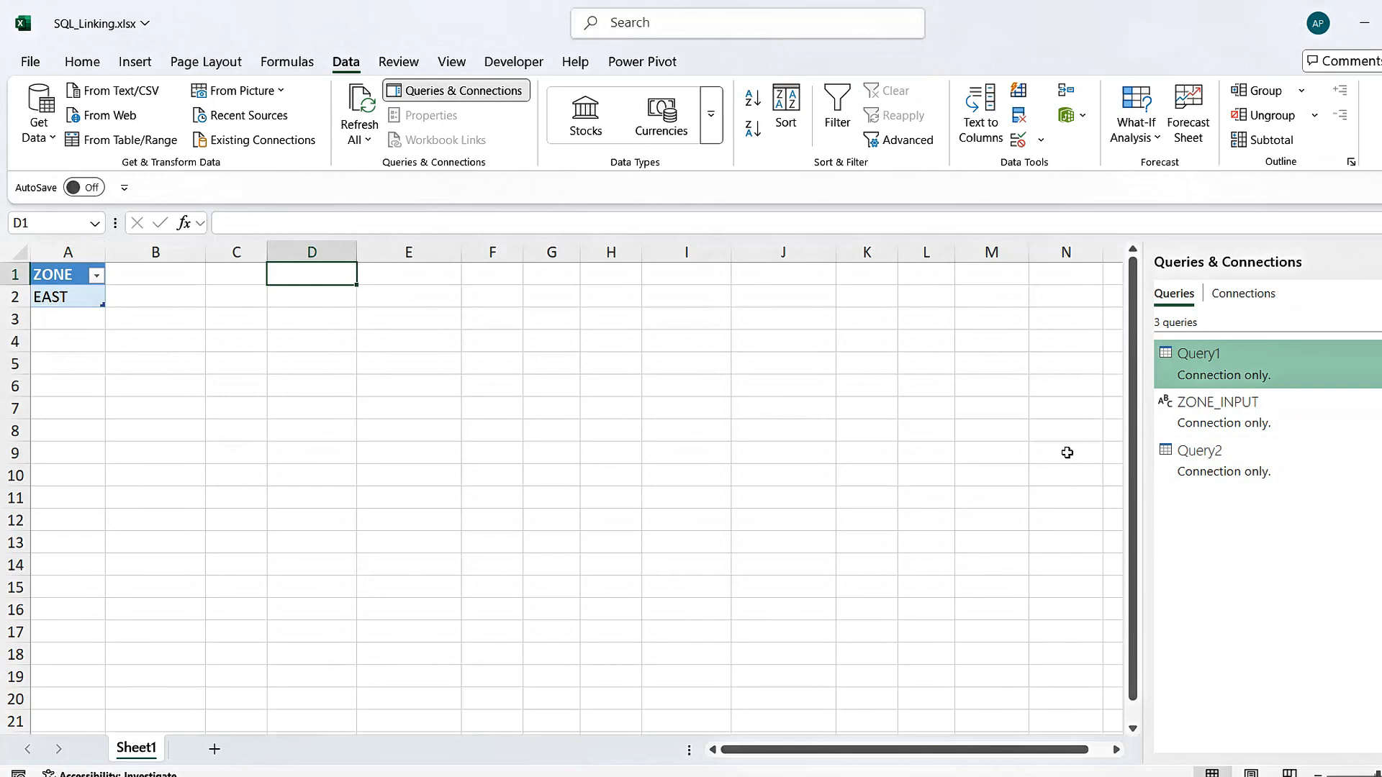
pyautogui.click(1239, 461)
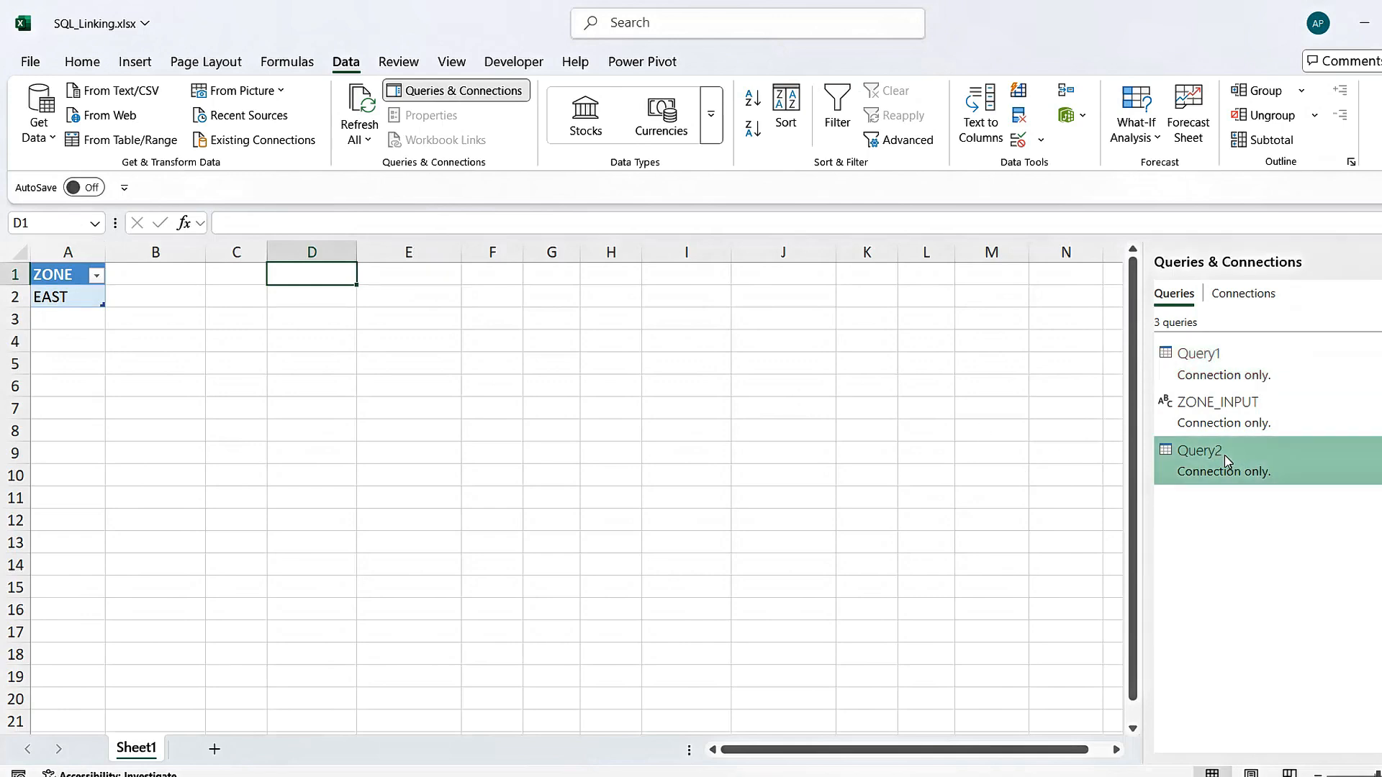
pyautogui.rightClick(1226, 461)
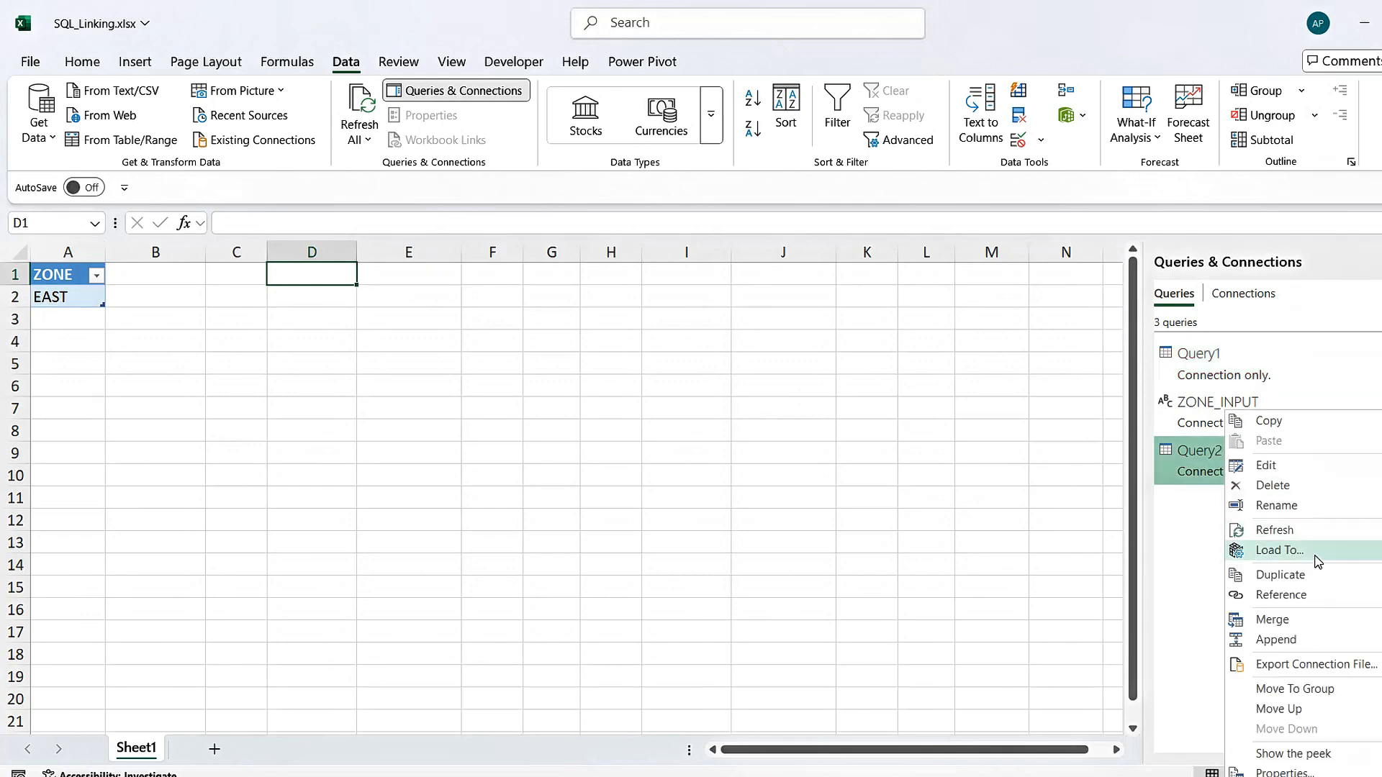
pyautogui.click(1310, 561)
pyautogui.click(587, 271)
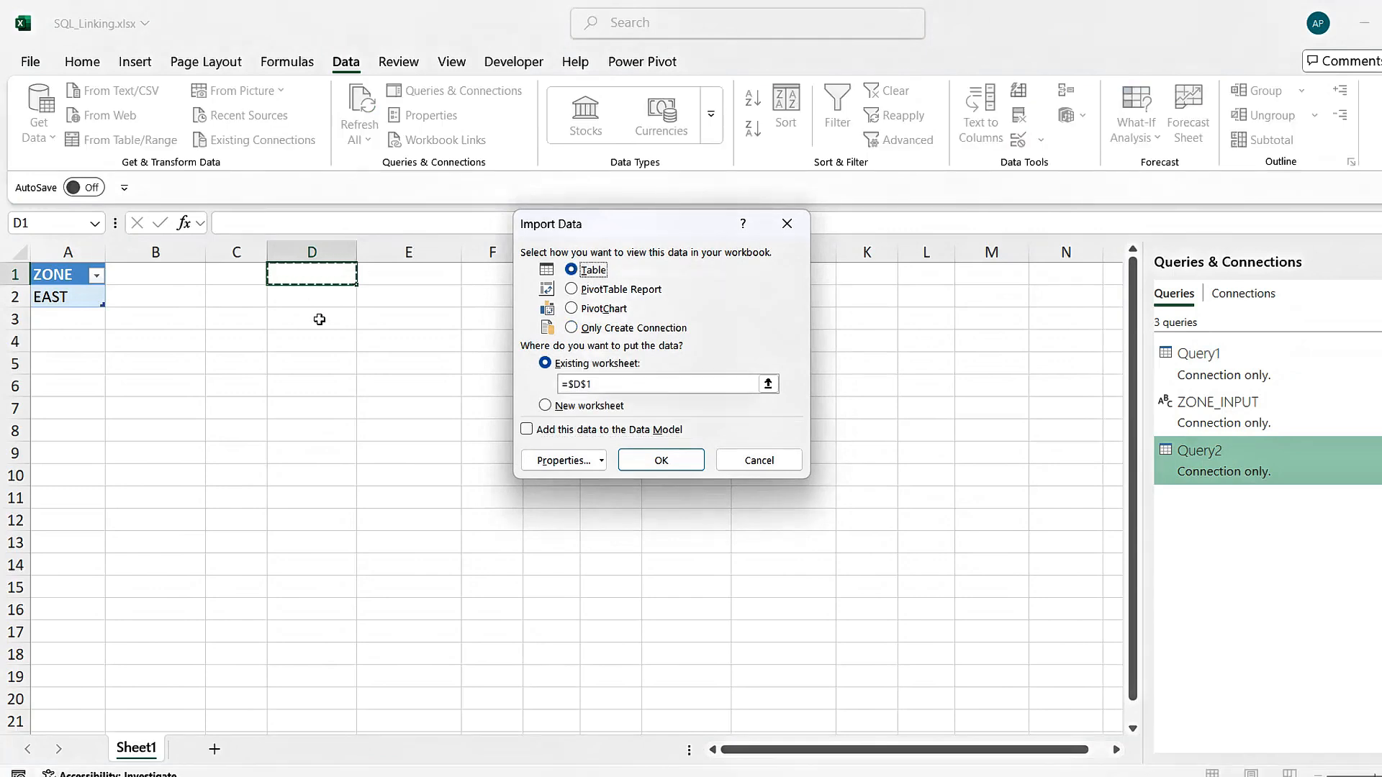
pyautogui.click(689, 466)
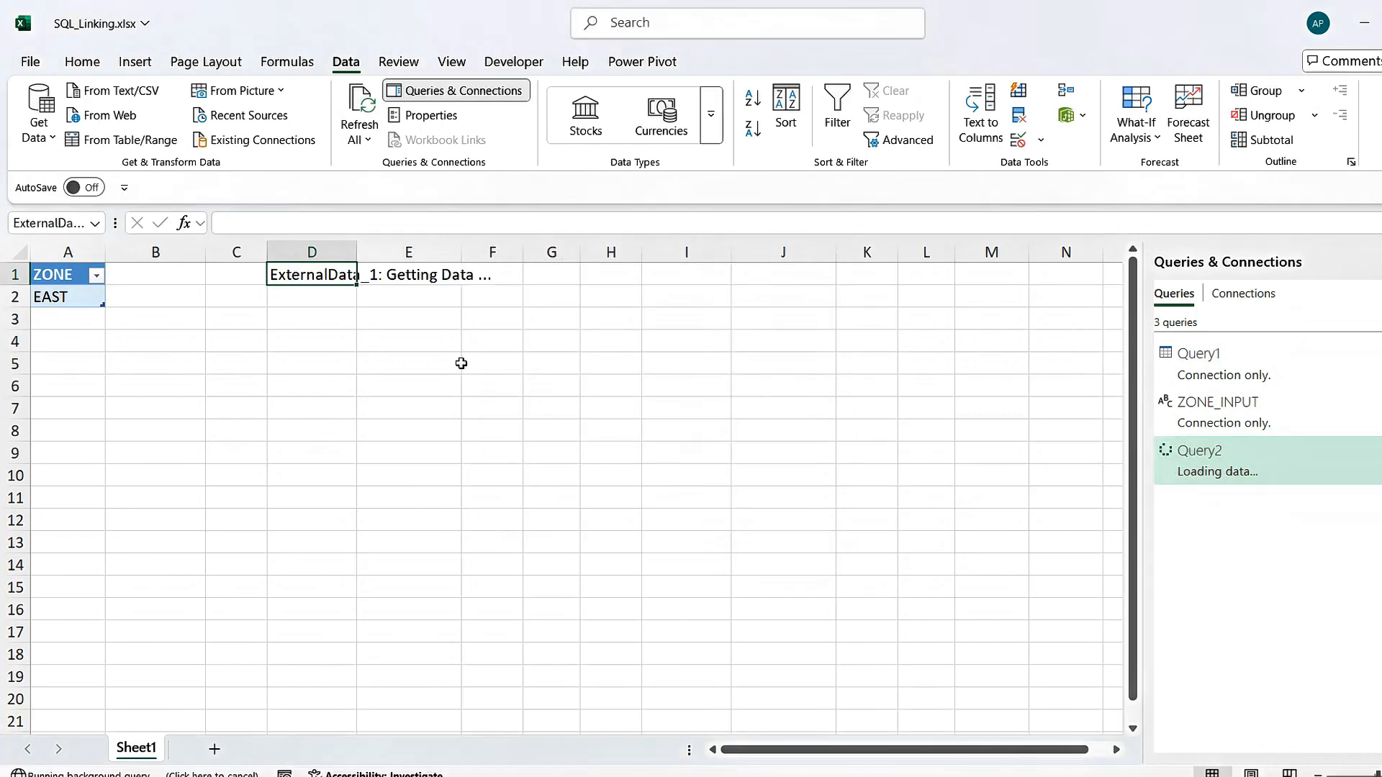
# - Replace the ZONE value in cell A2 with WEST
pyautogui.doubleClick(52, 298)
pyautogui.press('BackSpace')
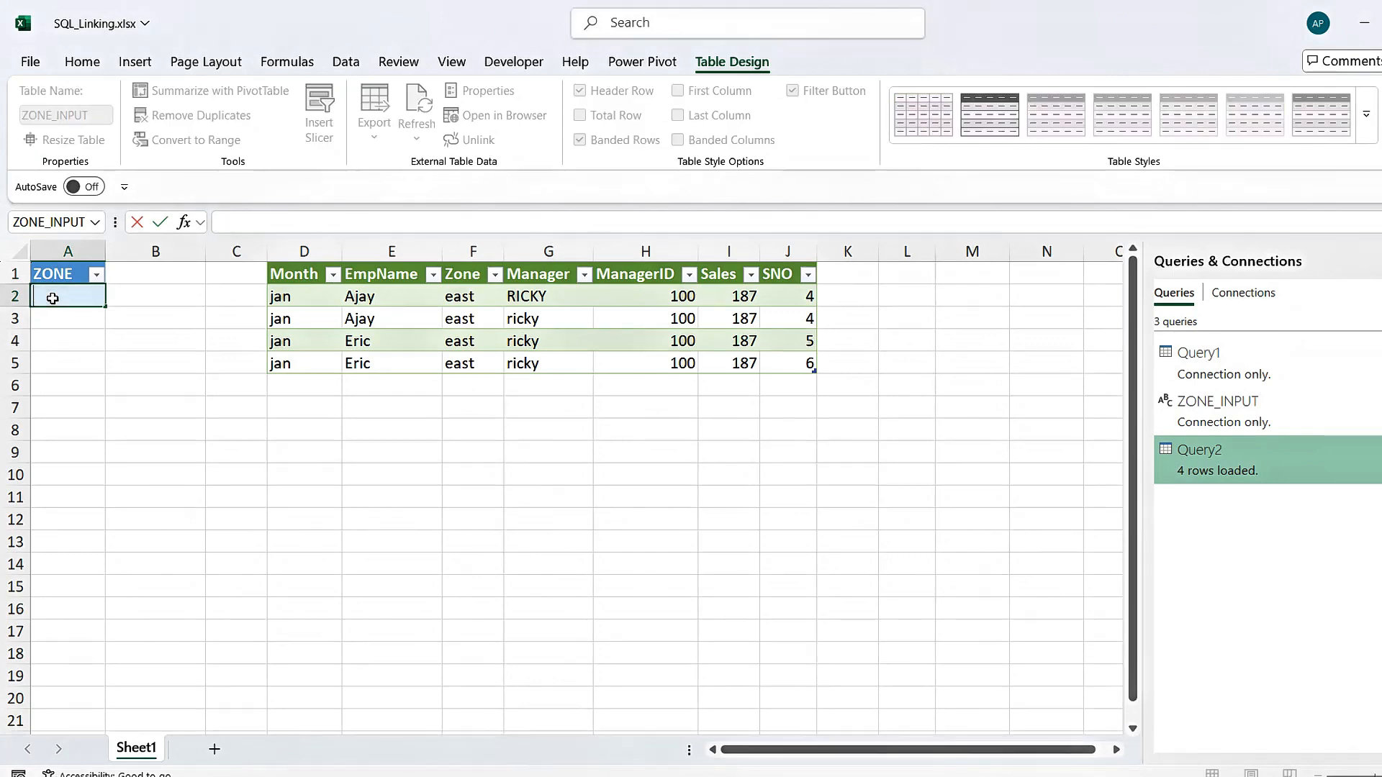
pyautogui.write('WEST')
pyautogui.press('Return')
pyautogui.click(52, 298)
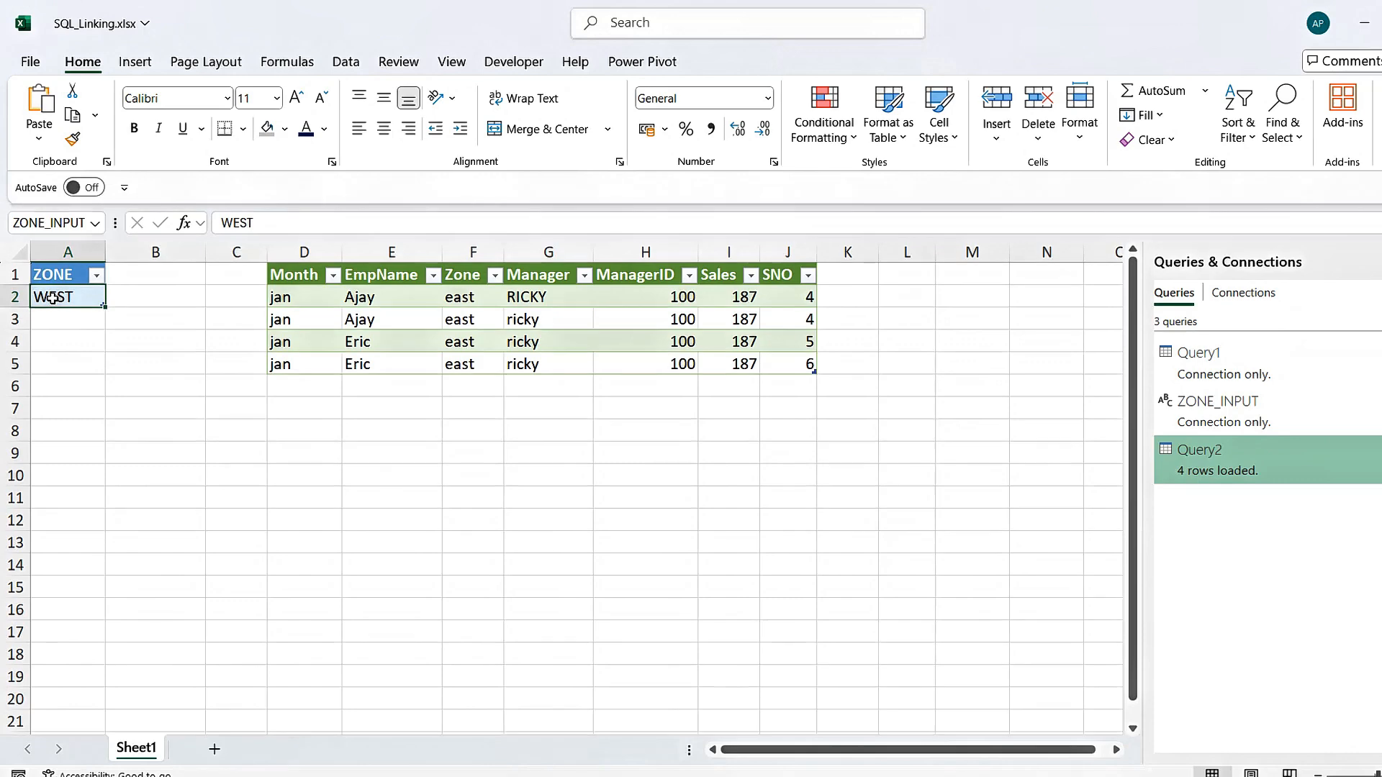
# - Refresh all queries and approve running the native database query for the WEST zone
pyautogui.click(345, 62)
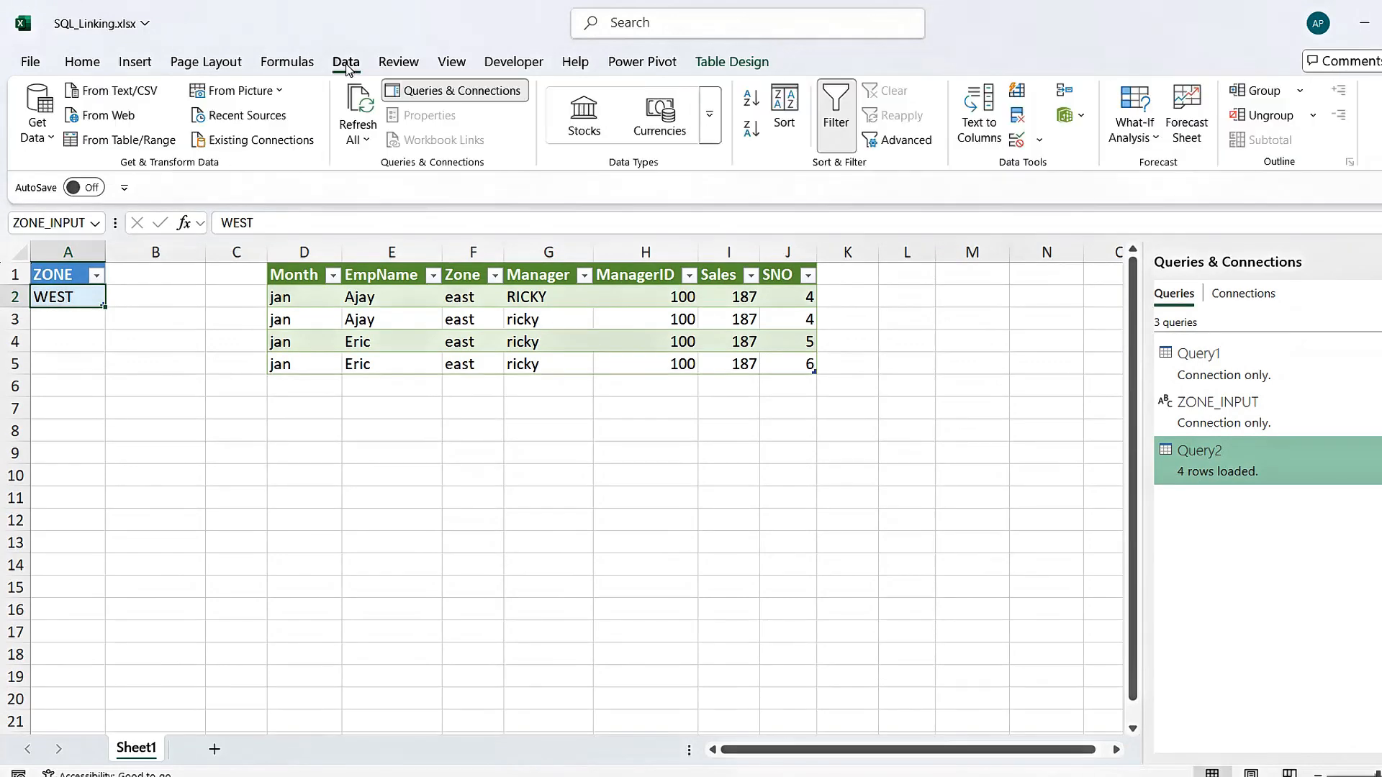
pyautogui.click(368, 107)
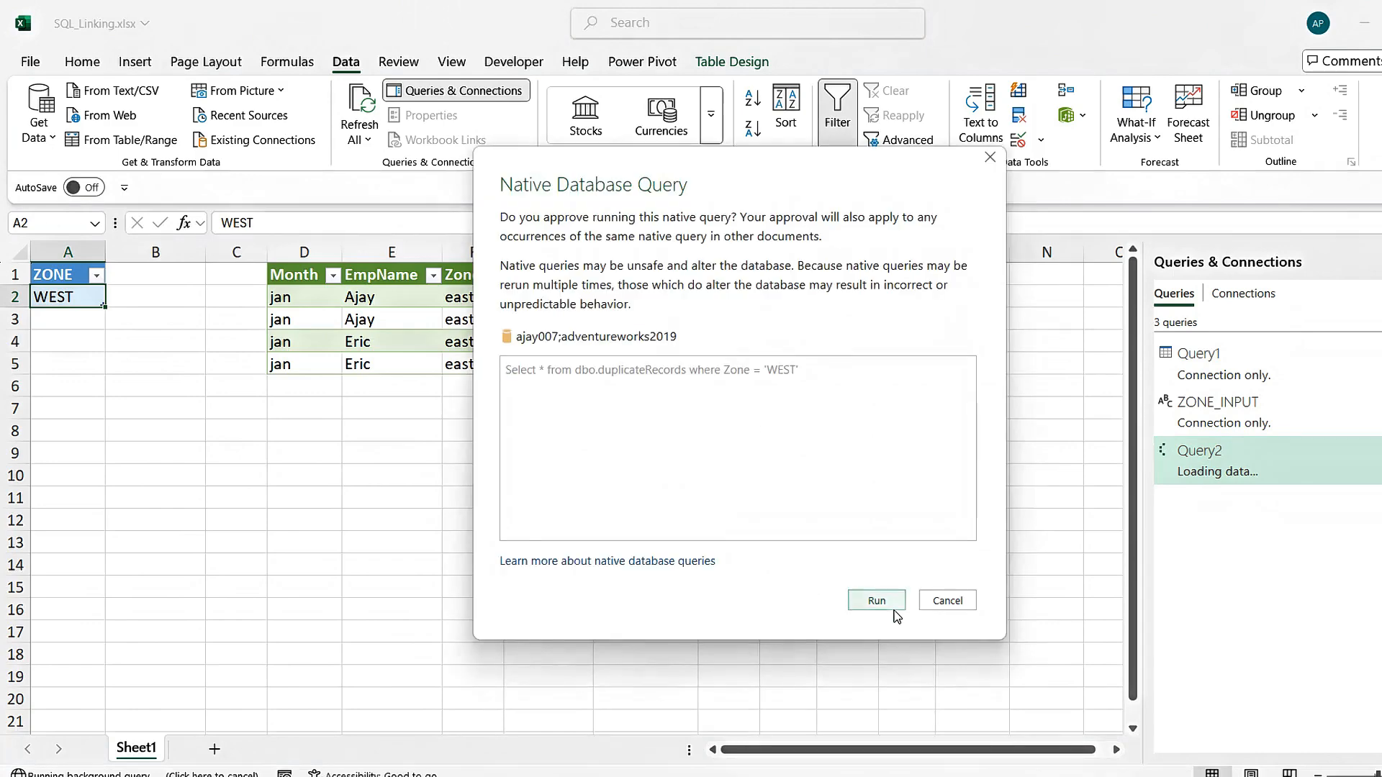
pyautogui.click(894, 608)
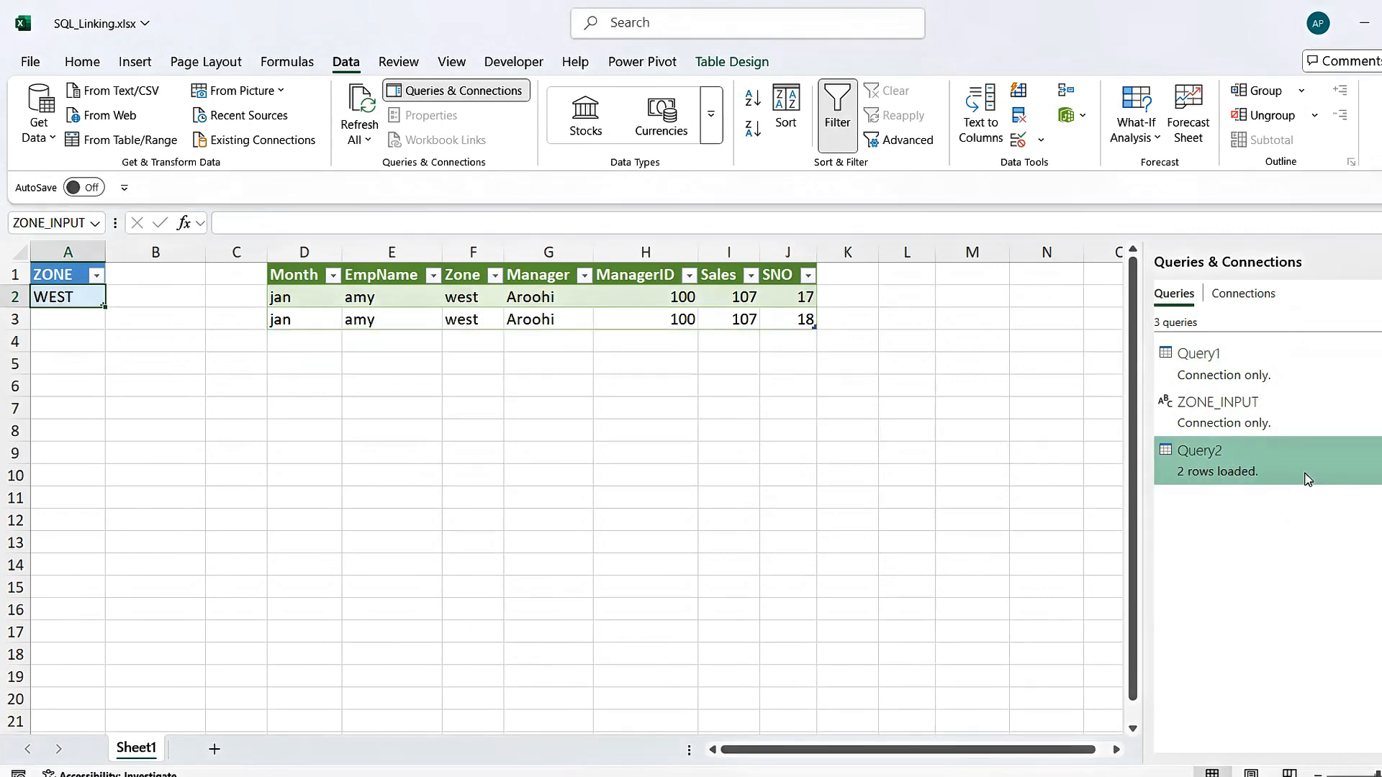
# - Examine the rows Query2 loaded to the worksheet, checking their Zone values against the ZONE input
pyautogui.moveTo(1308, 479)
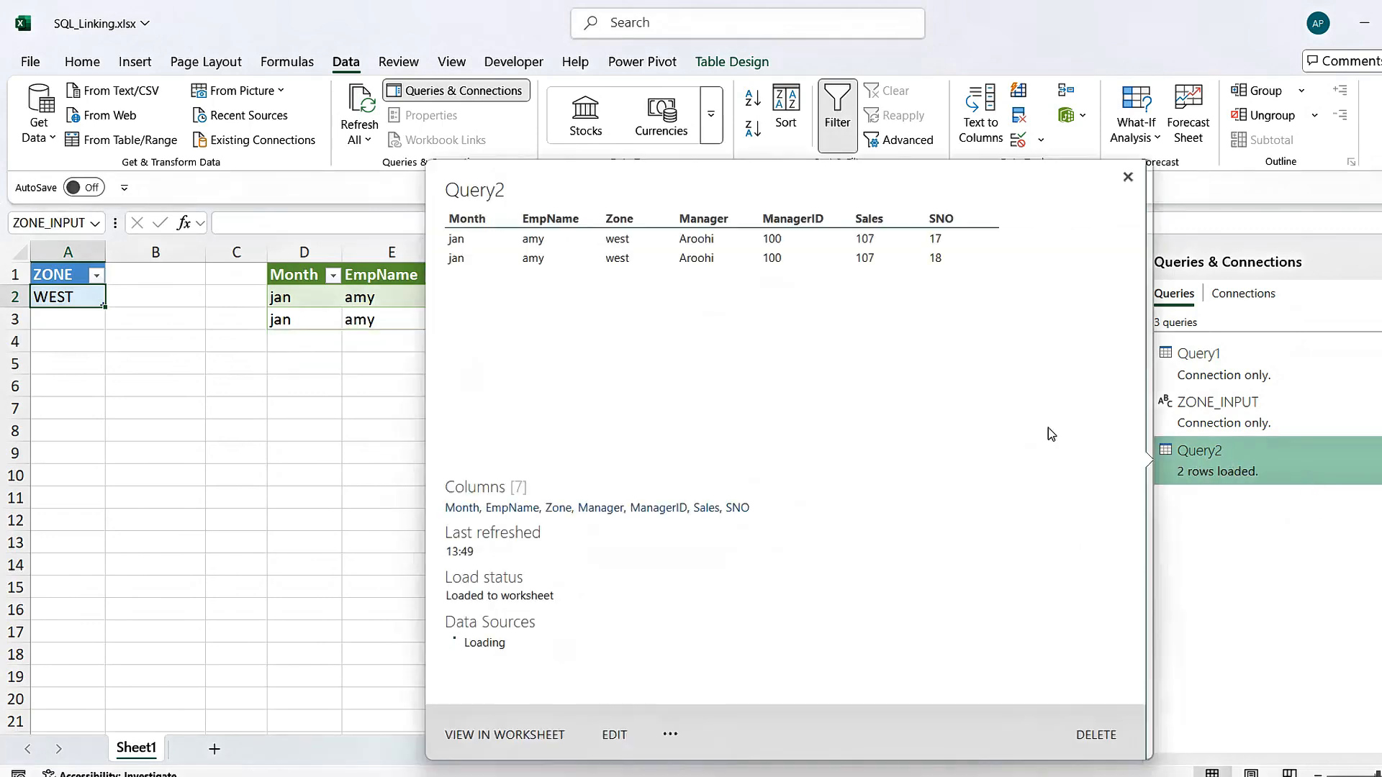
pyautogui.click(1129, 177)
pyautogui.click(448, 312)
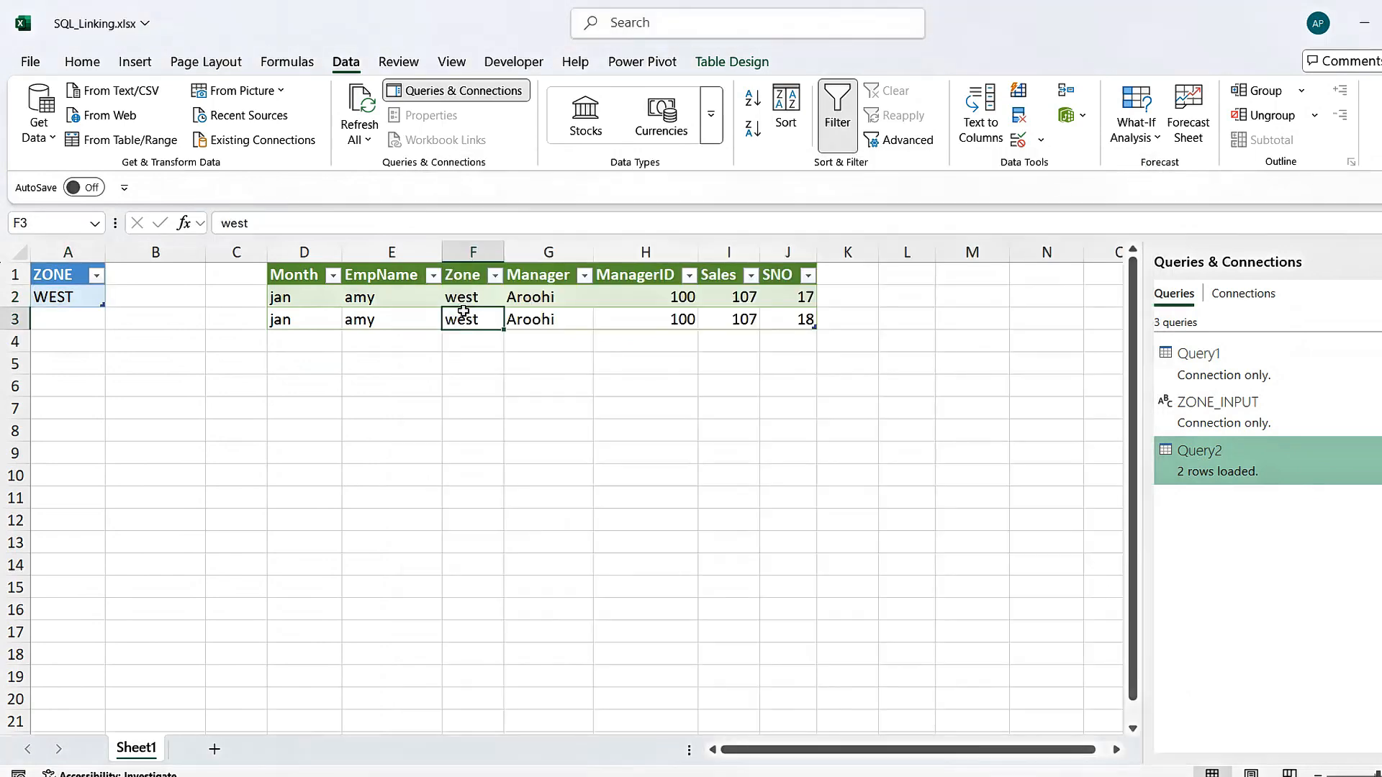
pyautogui.click(403, 295)
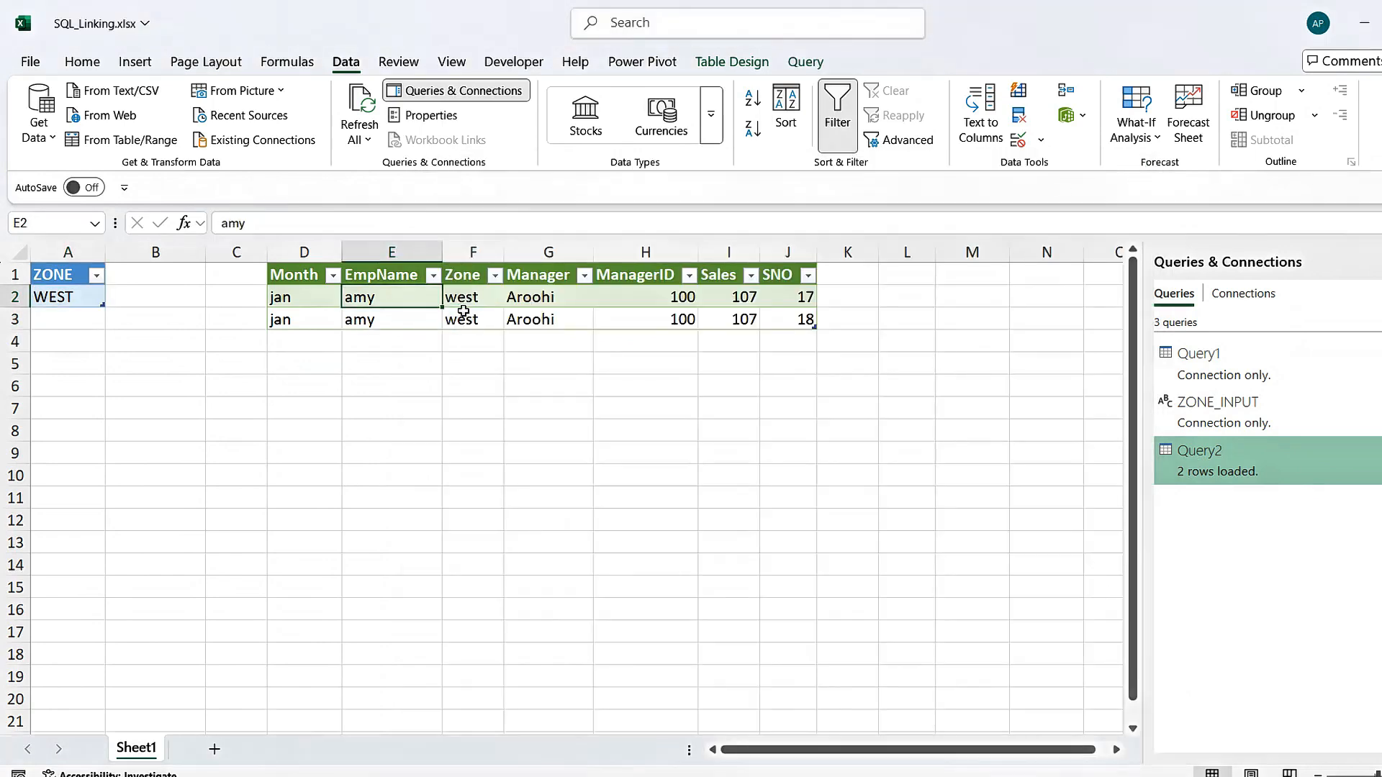
pyautogui.click(298, 296)
pyautogui.press('Right')
pyautogui.press('Right')
pyautogui.press('Right')
pyautogui.press('Left')
pyautogui.press('Left')
pyautogui.press('Left')
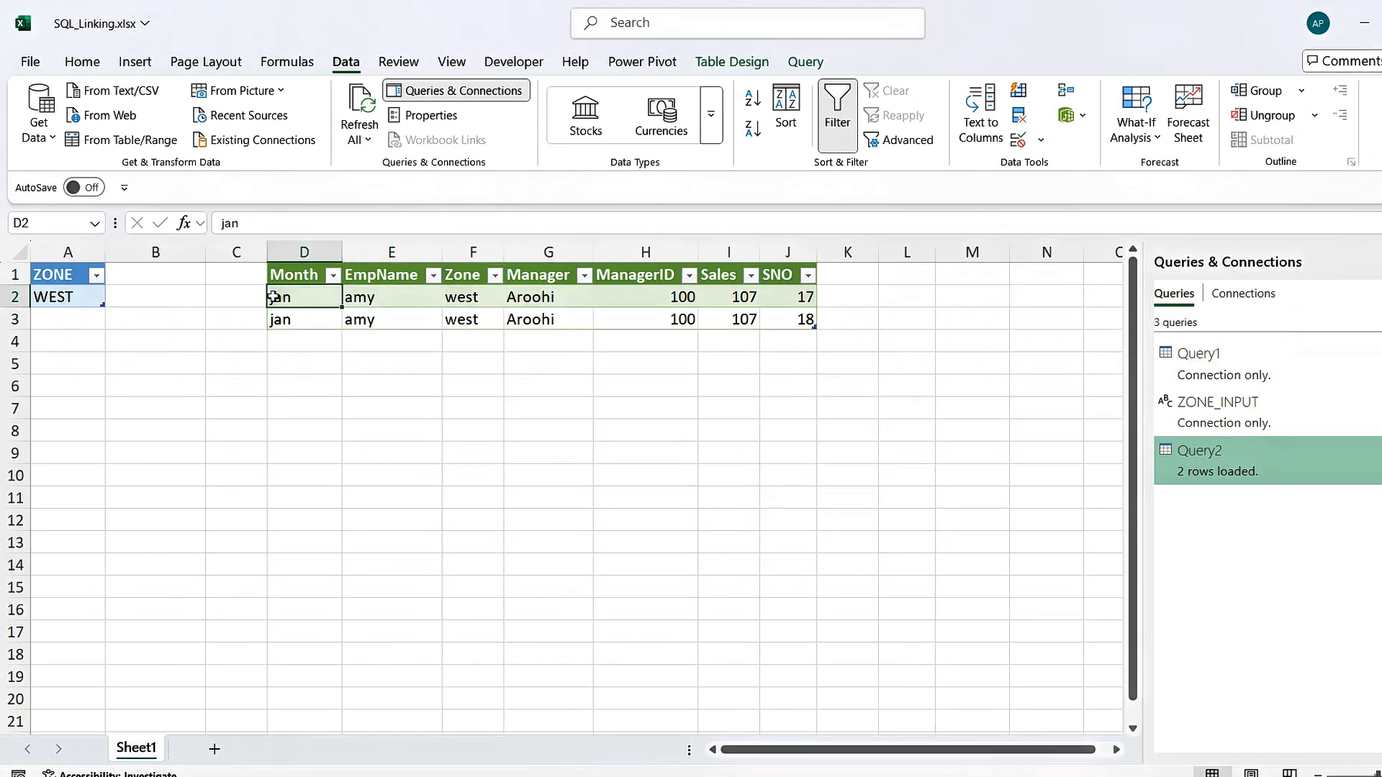
# - Replace the ZONE value in cell A2 with NORTH, refresh all queries and approve running the native database query
pyautogui.click(64, 297)
pyautogui.write('NOTH')
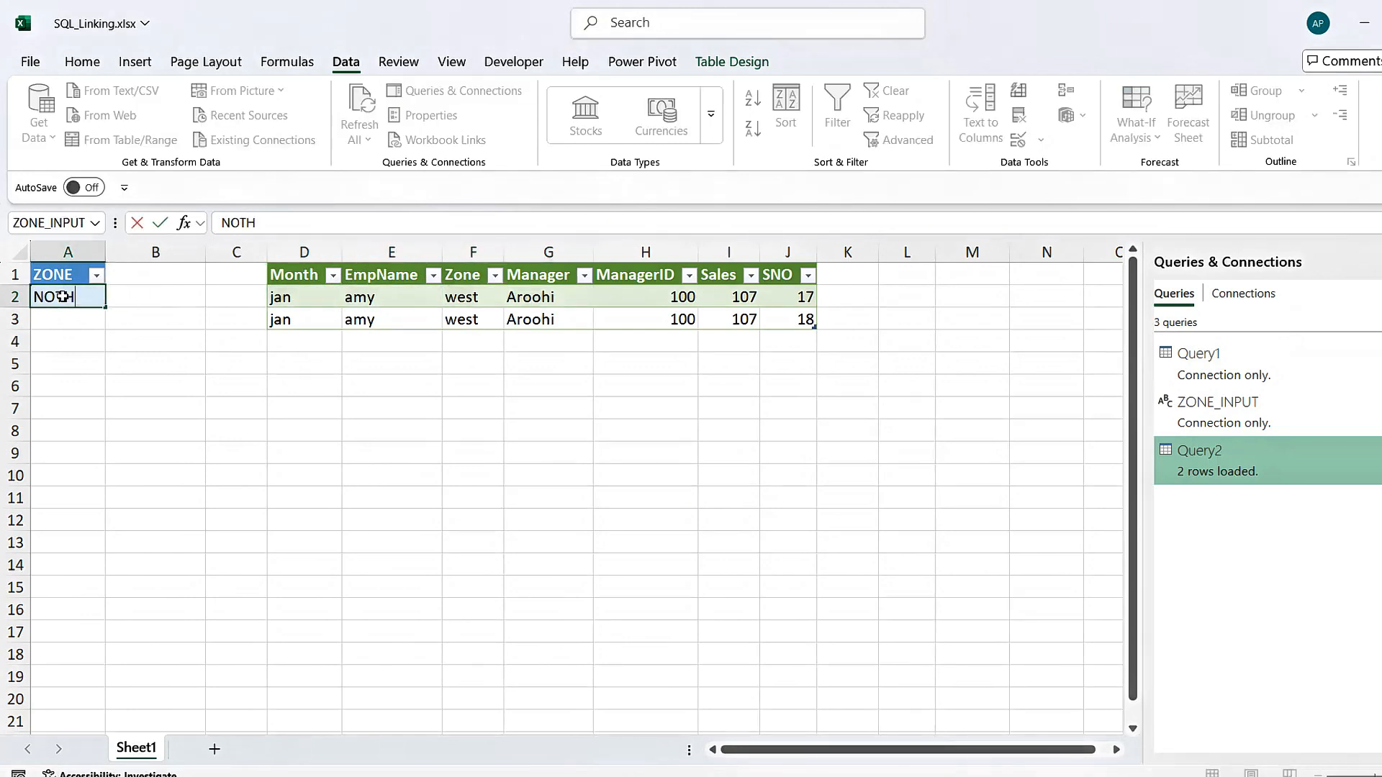
pyautogui.write('TH')
pyautogui.press('Return')
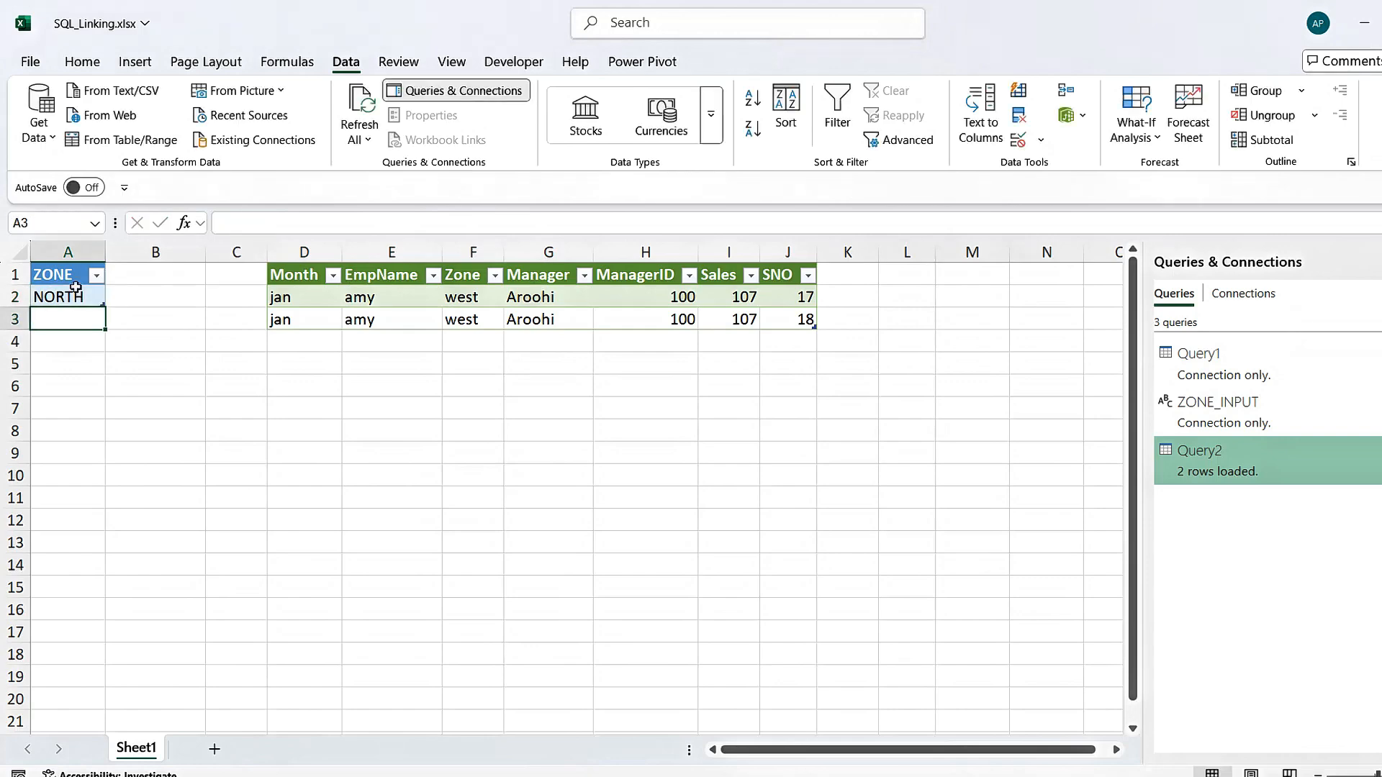
pyautogui.click(360, 129)
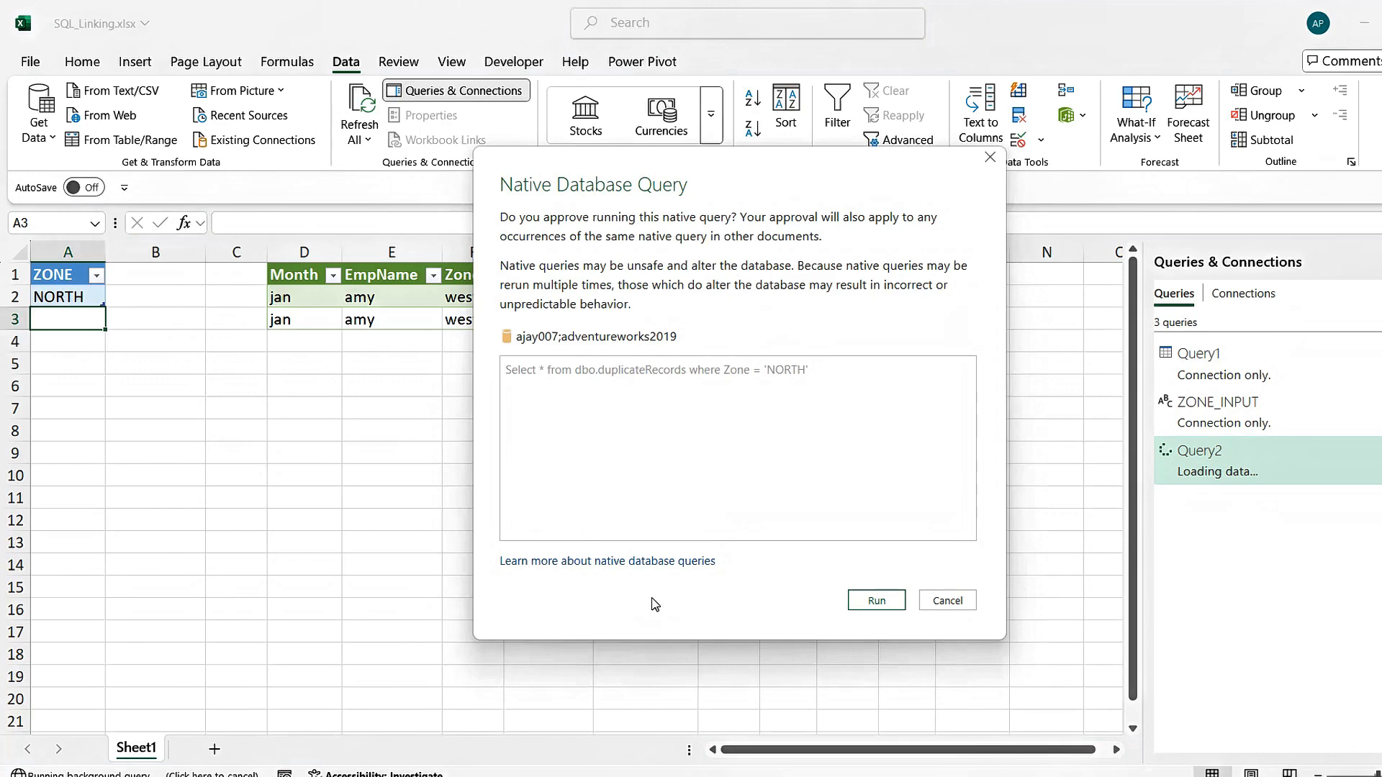
pyautogui.click(891, 603)
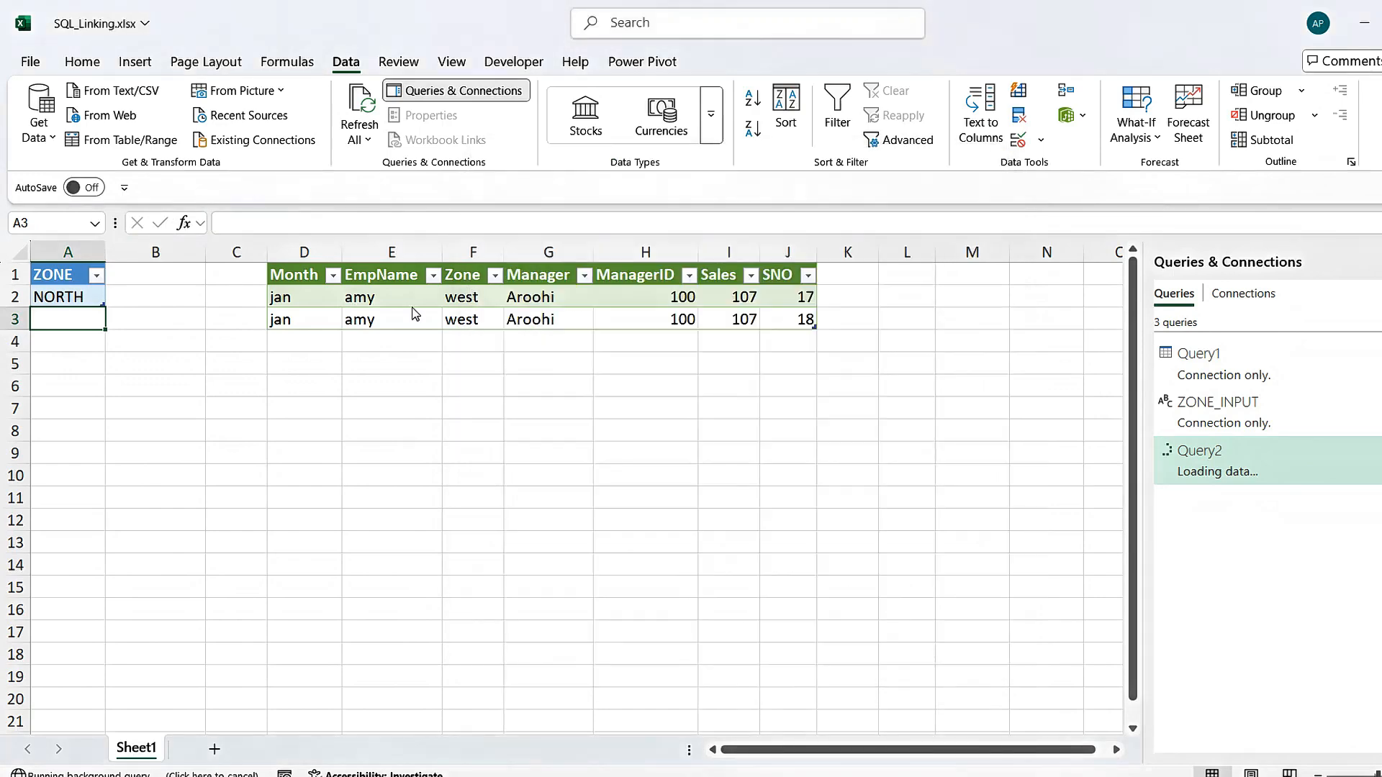
# - Change the ZONE value in cell A2 to EAST and refresh all queries to reload the Query2 table
pyautogui.click(81, 301)
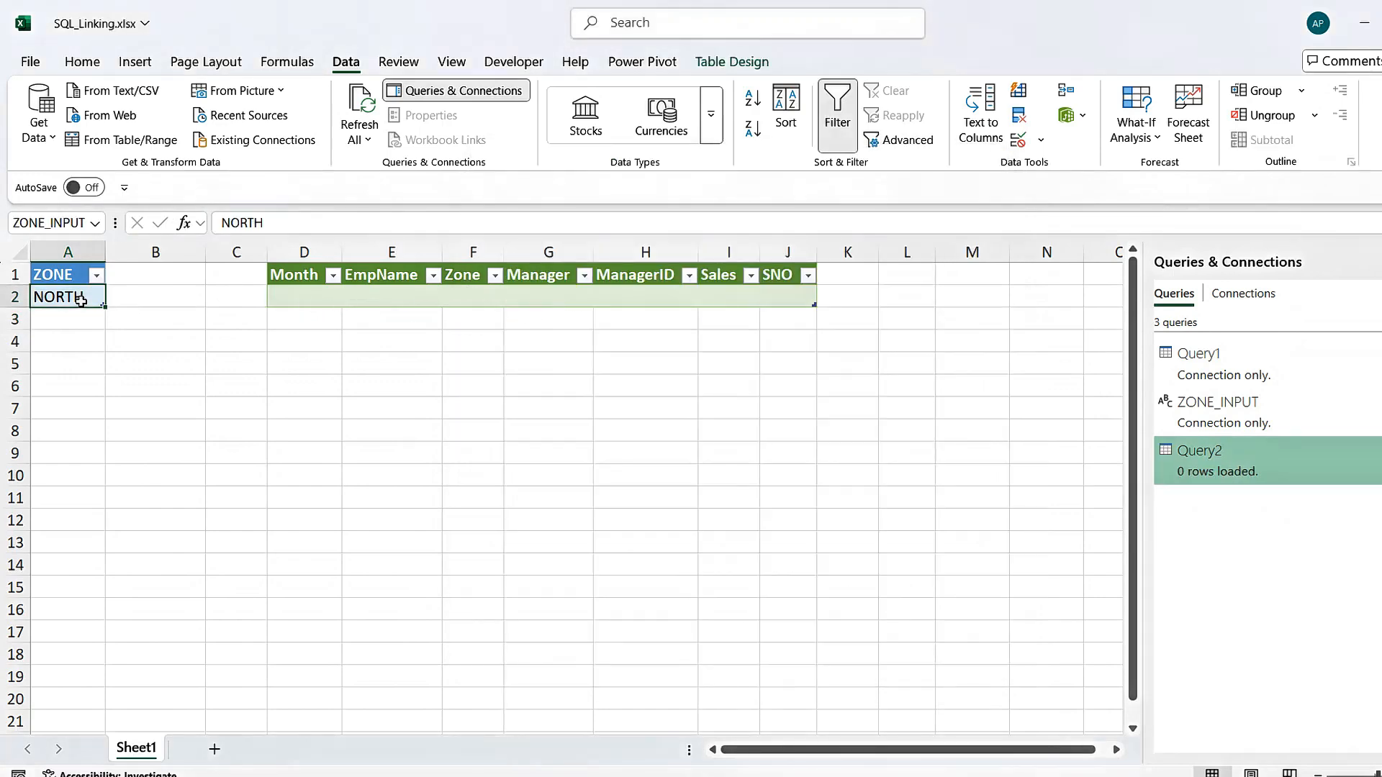
pyautogui.write('EAST')
pyautogui.press('Return')
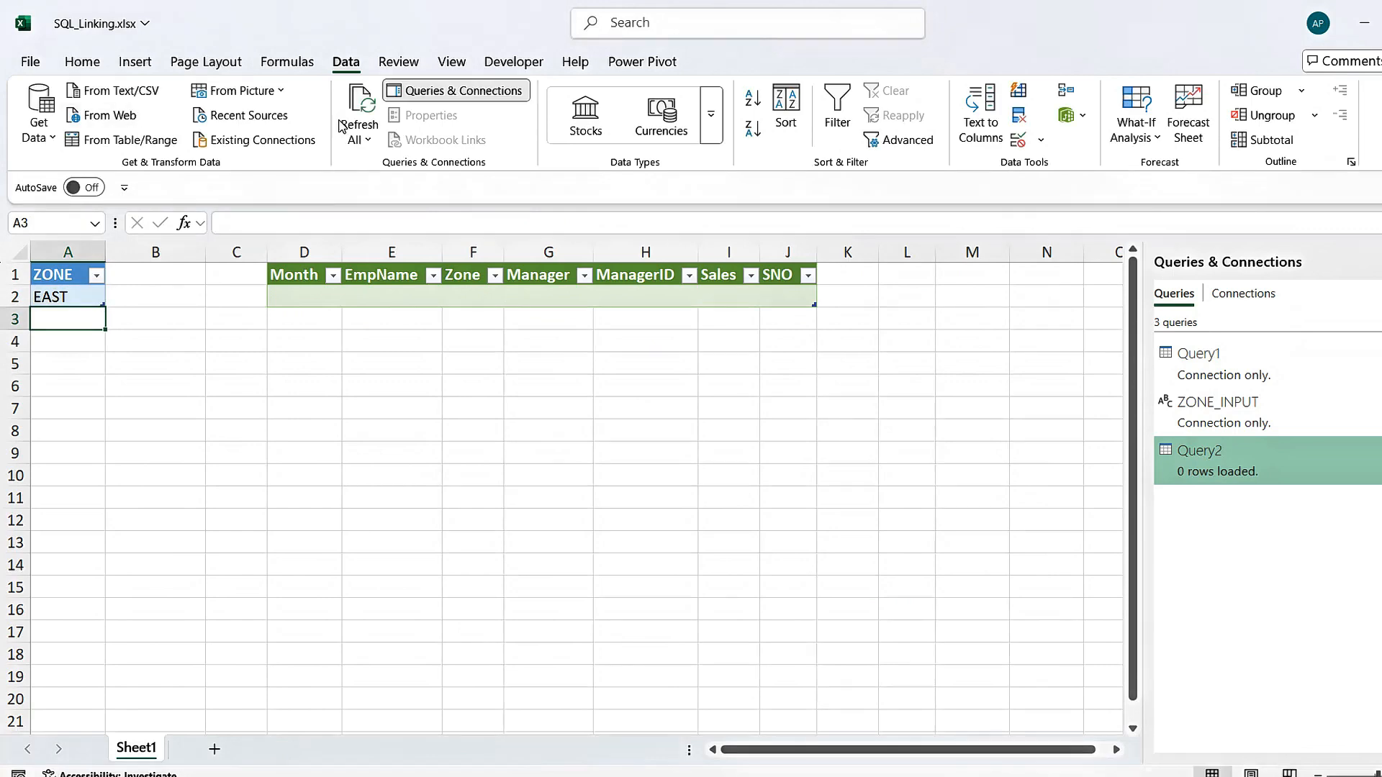
pyautogui.click(366, 104)
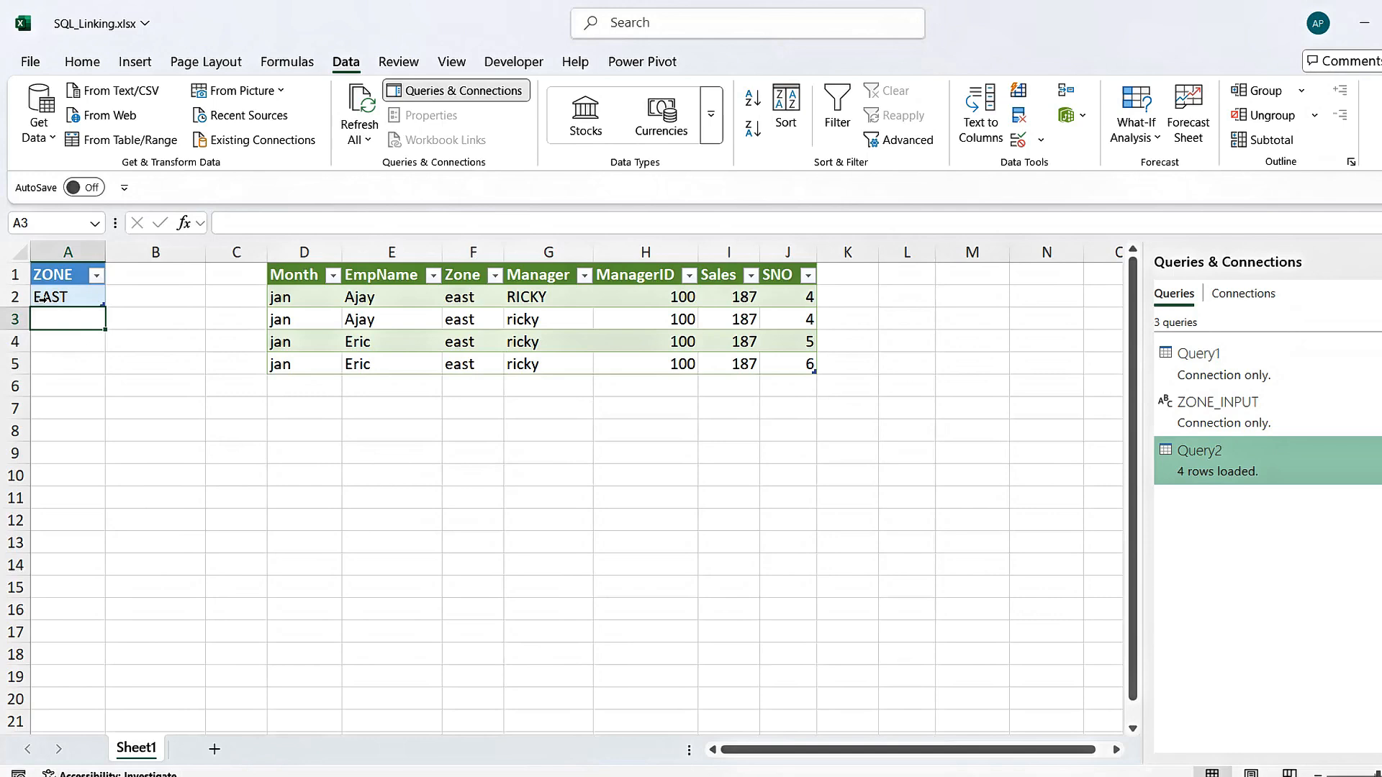
pyautogui.click(637, 498)
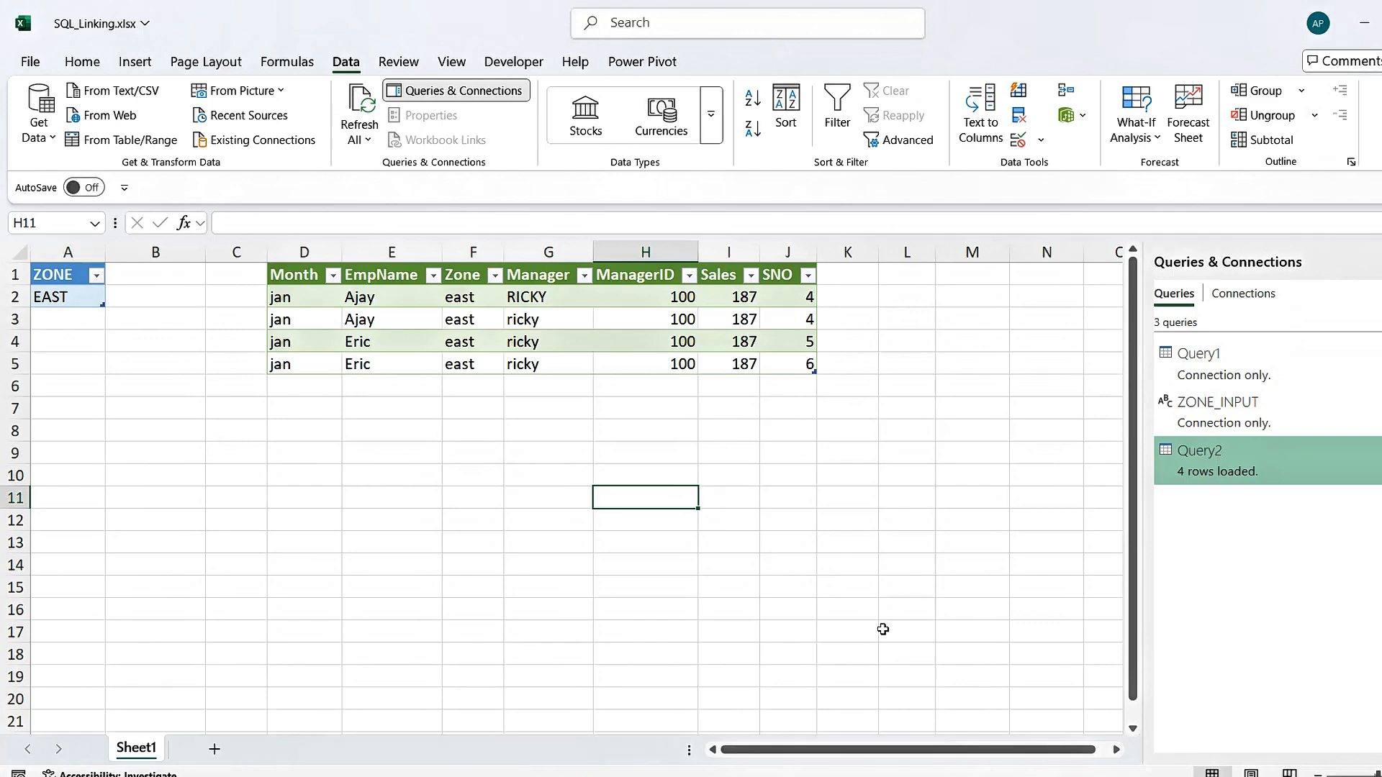
# - Compare the loaded Query2 rows with the dbo.duplicateRecords results in SQL Server Management Studio, and return to the Excel workbook
pyautogui.moveTo(808, 776)
pyautogui.click(808, 733)
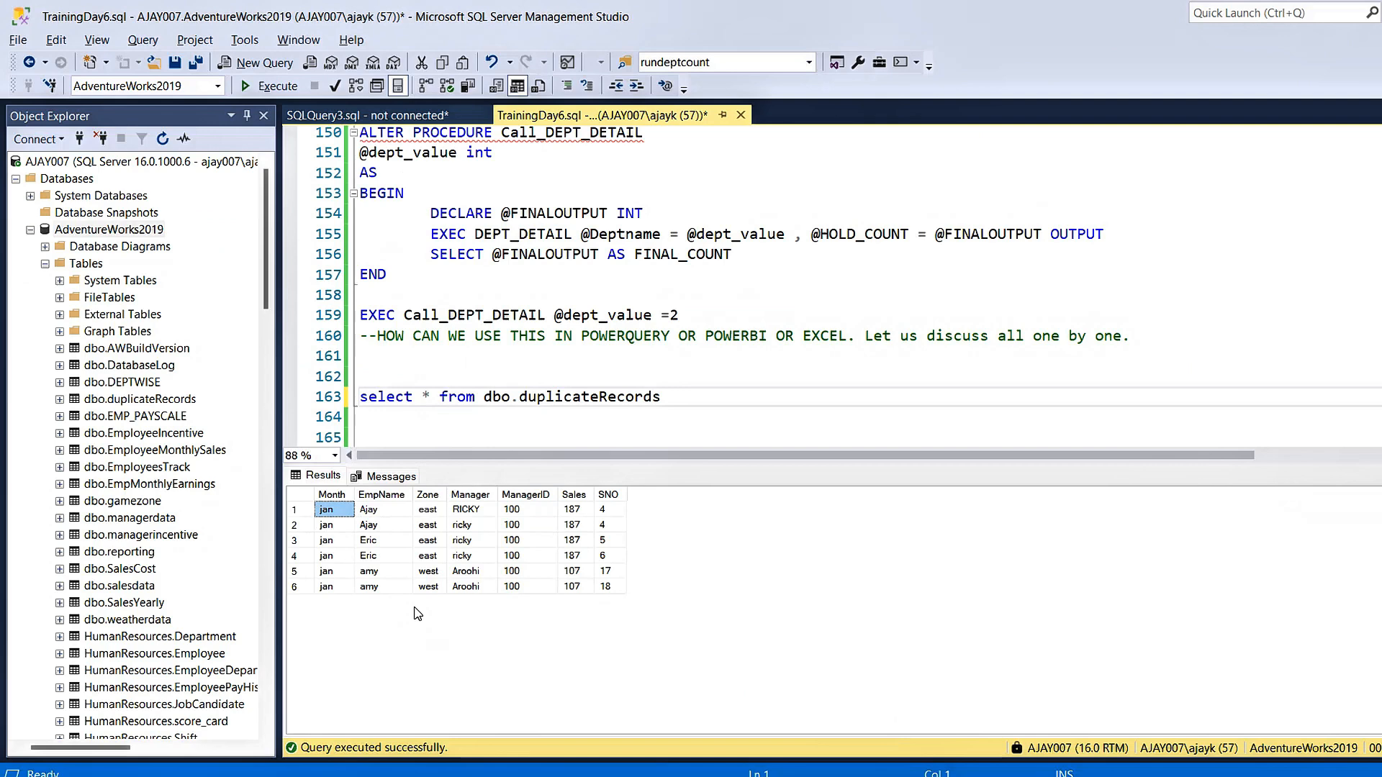
pyautogui.click(573, 634)
pyautogui.hotkey('alt', 'Tab')
pyautogui.click(341, 298)
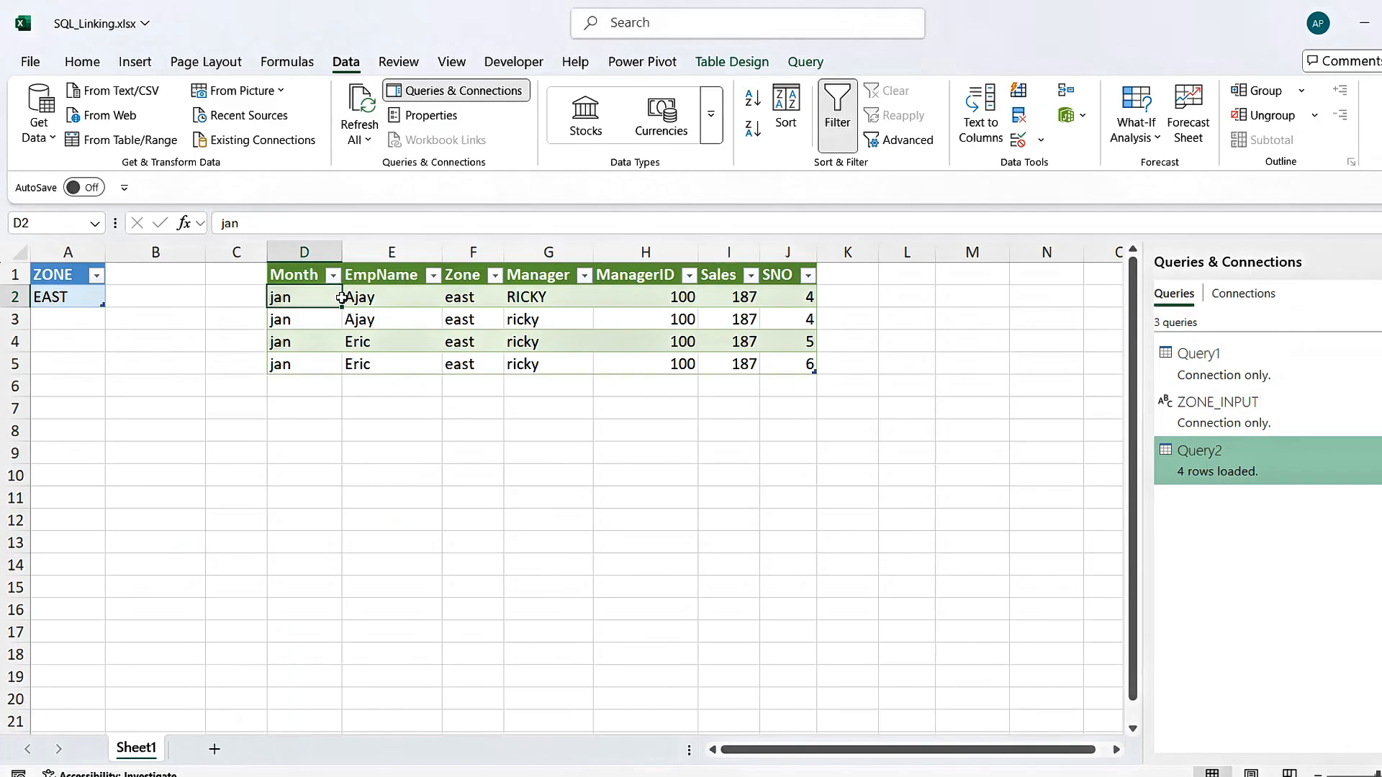